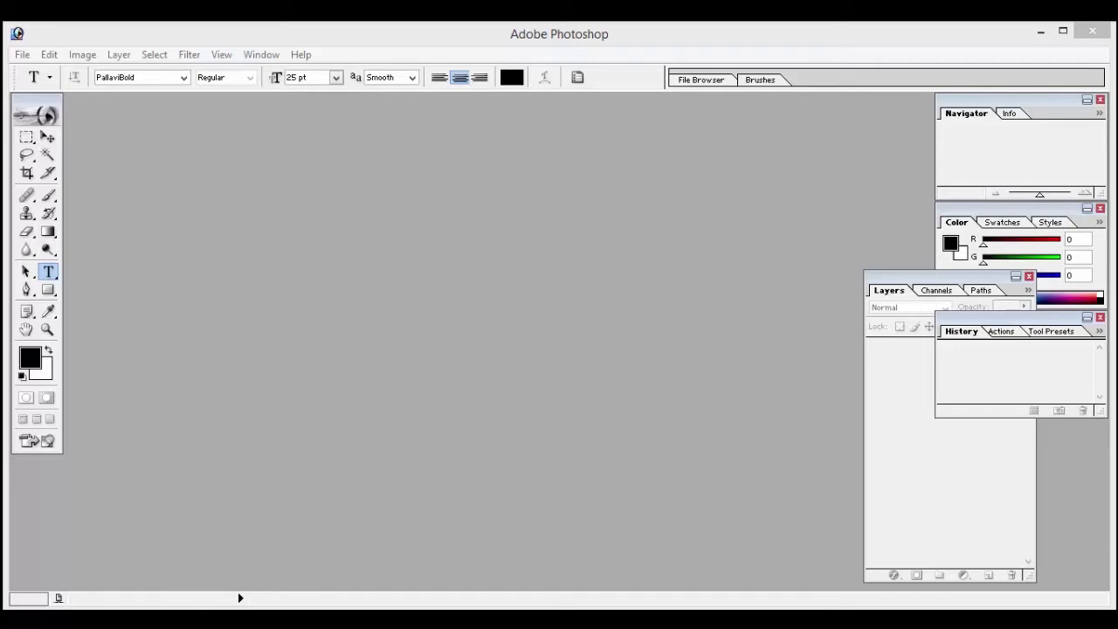
- Close Photoshop and relaunch it from the Start search
{"action": "left_click", "coordinate": [1091, 32]}
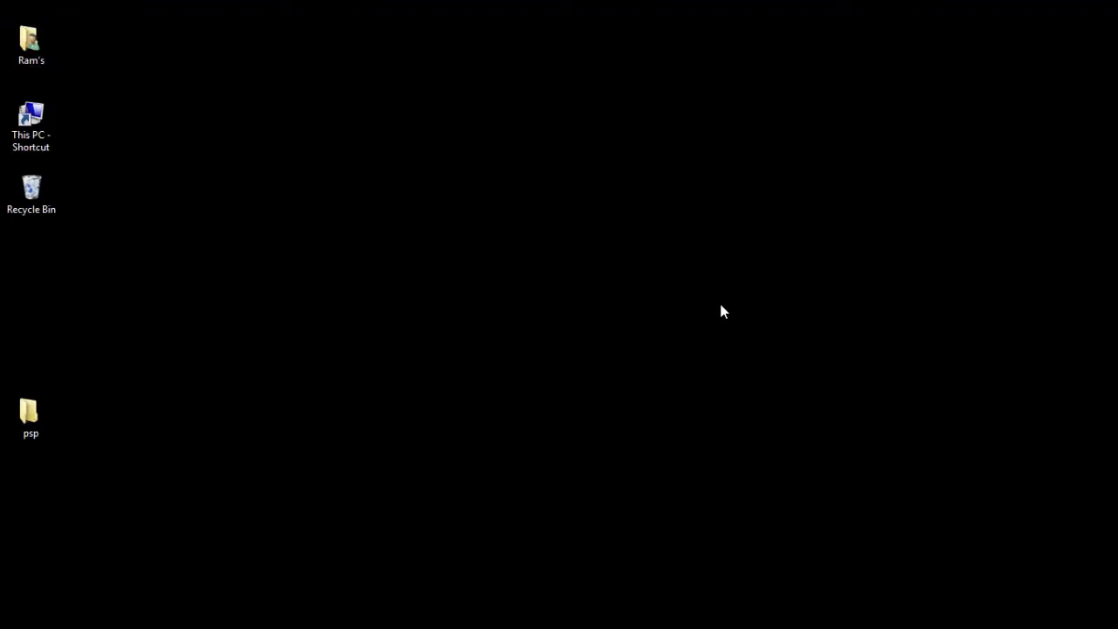
{"action": "key", "text": "super"}
{"action": "type", "text": "phot"}
{"action": "key", "text": "Return"}
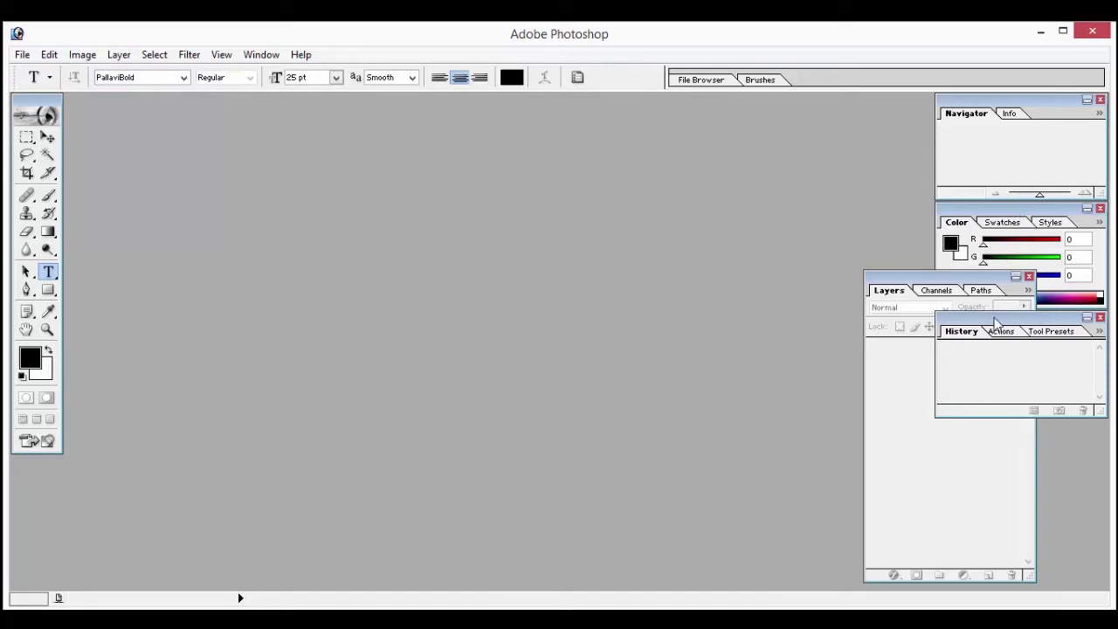
- Close the Navigator, Color and History palettes and dock Layers at the right edge
{"action": "left_click_drag", "start_coordinate": [1001, 327], "coordinate": [1000, 325]}
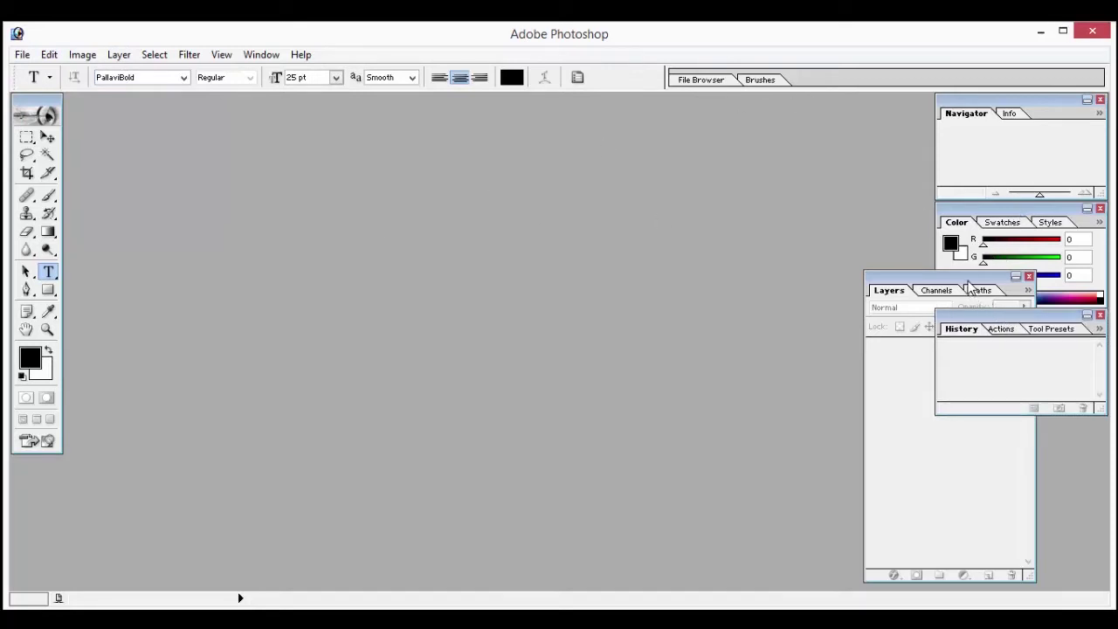
{"action": "left_click", "coordinate": [968, 281]}
{"action": "left_click_drag", "start_coordinate": [962, 275], "coordinate": [851, 109]}
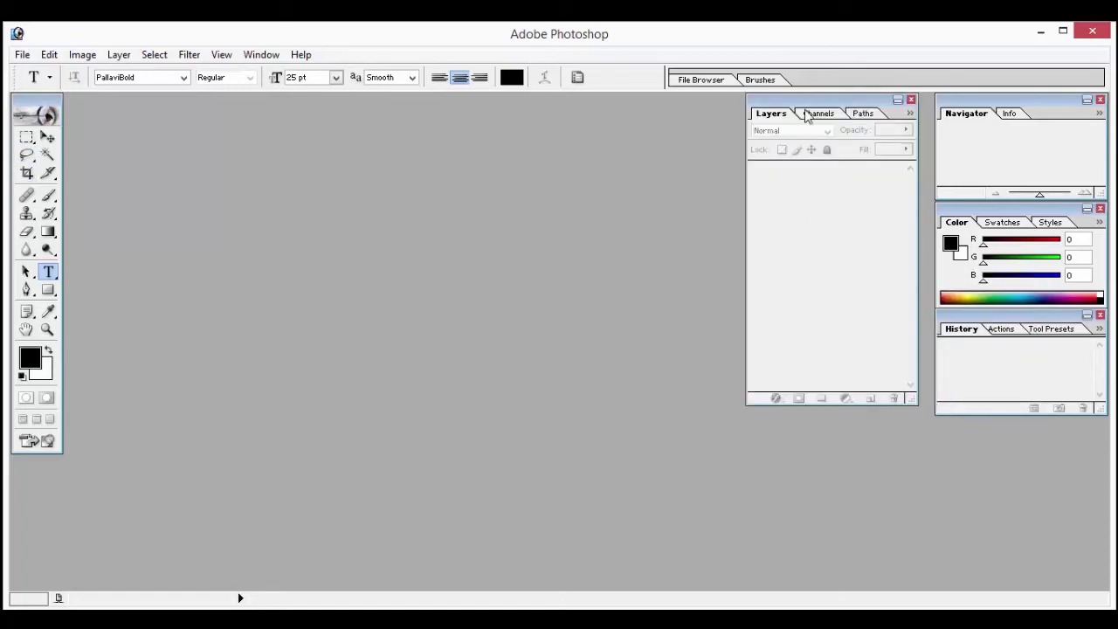
{"action": "mouse_move", "coordinate": [810, 118]}
{"action": "left_mouse_down"}
{"action": "mouse_move", "coordinate": [812, 200]}
{"action": "mouse_move", "coordinate": [838, 255]}
{"action": "mouse_move", "coordinate": [855, 114]}
{"action": "mouse_move", "coordinate": [893, 108]}
{"action": "left_mouse_up"}
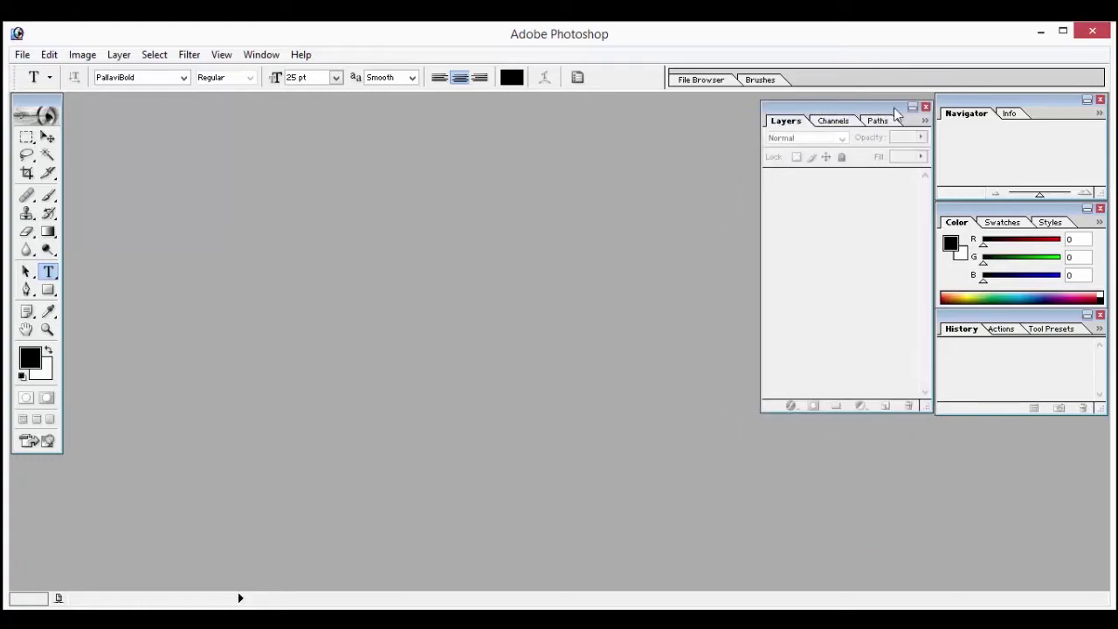
{"action": "left_click", "coordinate": [1100, 100]}
{"action": "left_click", "coordinate": [1099, 209]}
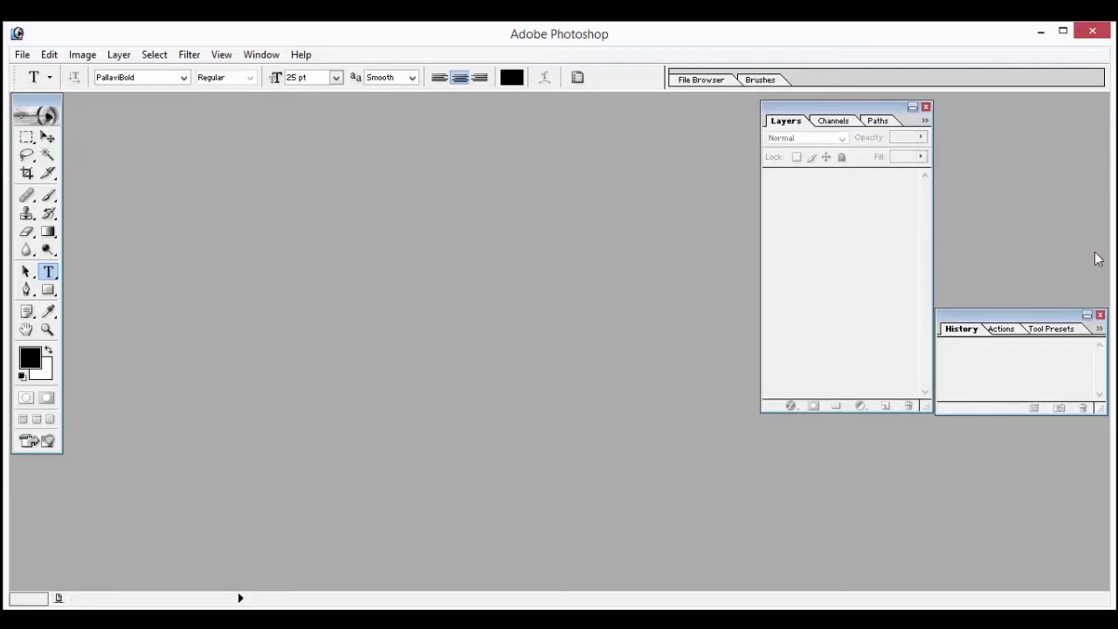
{"action": "left_click", "coordinate": [1100, 315]}
{"action": "mouse_move", "coordinate": [844, 113]}
{"action": "left_mouse_down"}
{"action": "mouse_move", "coordinate": [1027, 118]}
{"action": "mouse_move", "coordinate": [1018, 119]}
{"action": "left_mouse_up"}
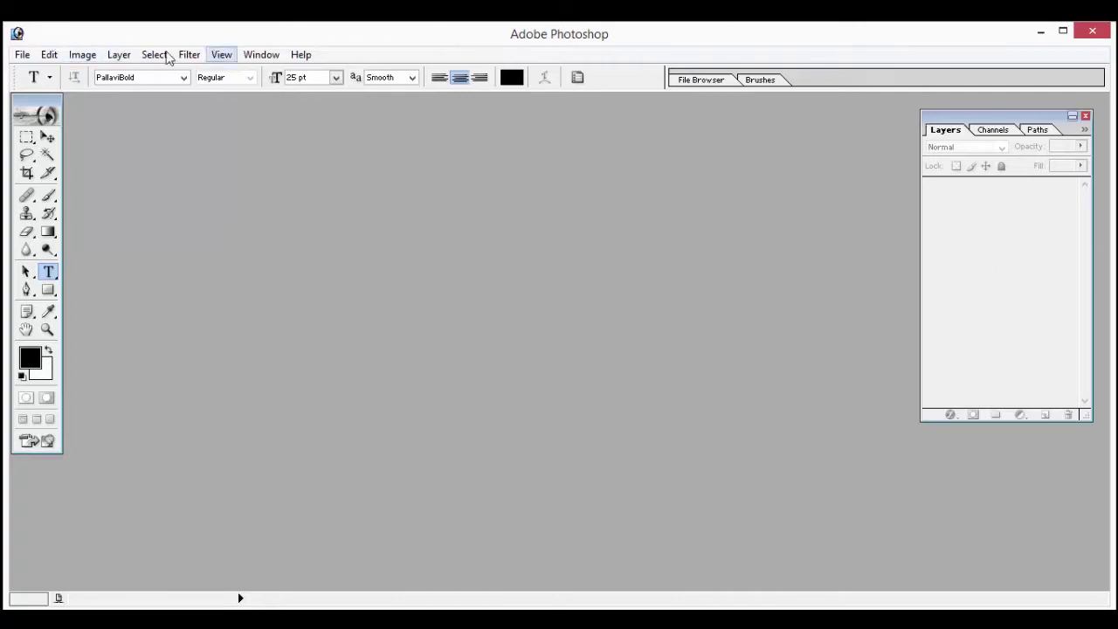
- Browse the File menu commands, then dismiss the menu
{"action": "left_click", "coordinate": [22, 54]}
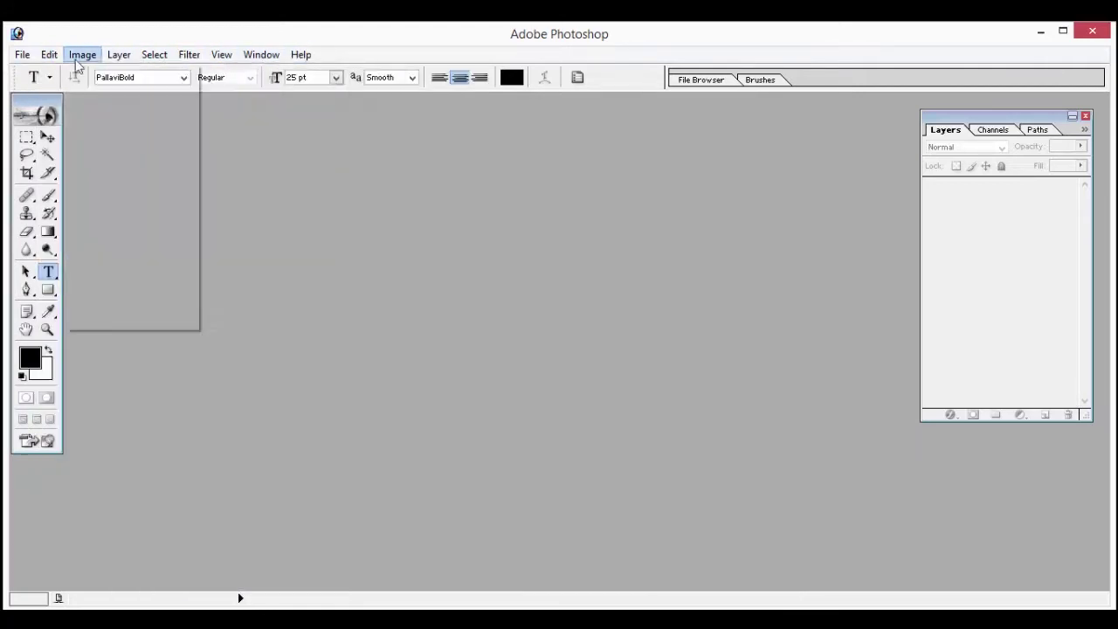
{"action": "left_click", "coordinate": [22, 54]}
{"action": "left_click", "coordinate": [22, 54]}
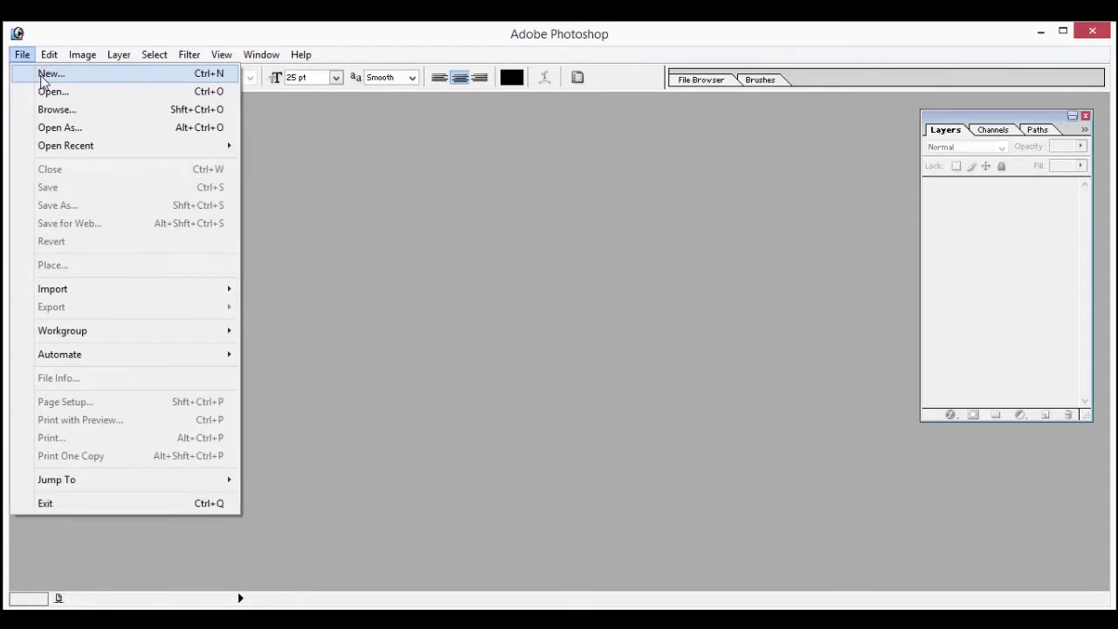
{"action": "key", "text": "Escape"}
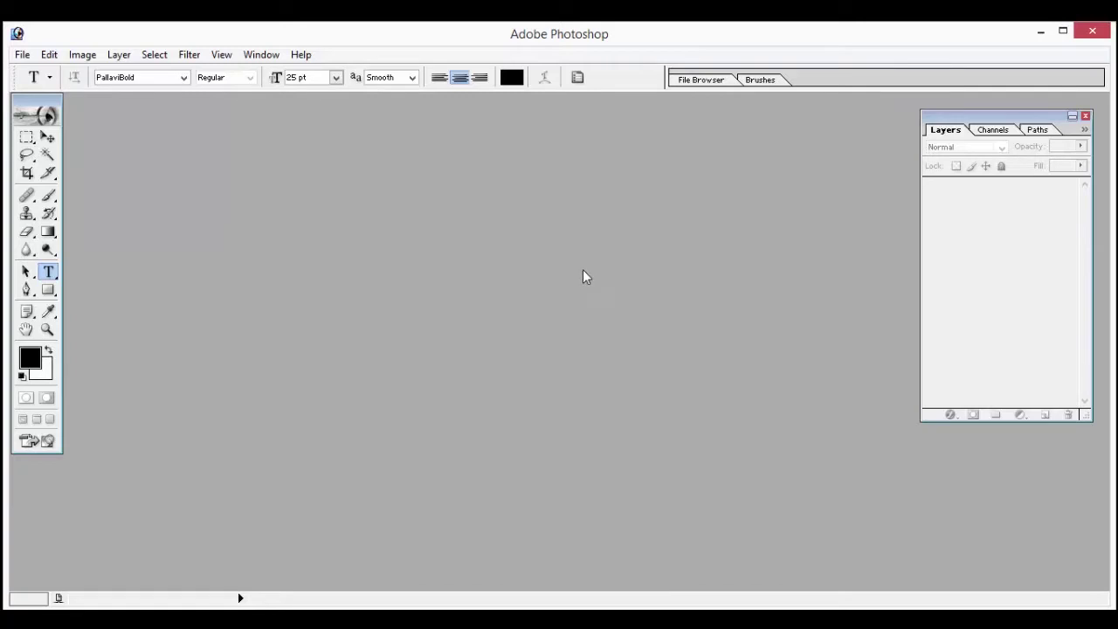
- Choose File > New to bring up the New document dialog
{"action": "left_click", "coordinate": [22, 54]}
{"action": "left_click", "coordinate": [44, 75]}
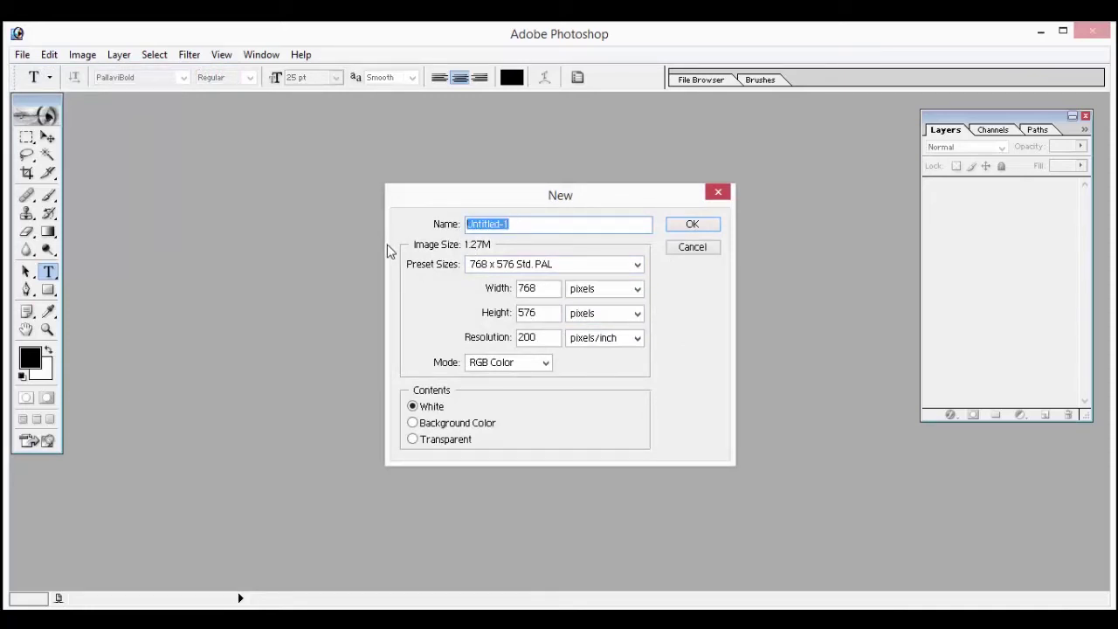
- Name the document PHOTO and browse the Preset Sizes list without changing it
{"action": "type", "text": "PHO"}
{"action": "left_click", "coordinate": [638, 266]}
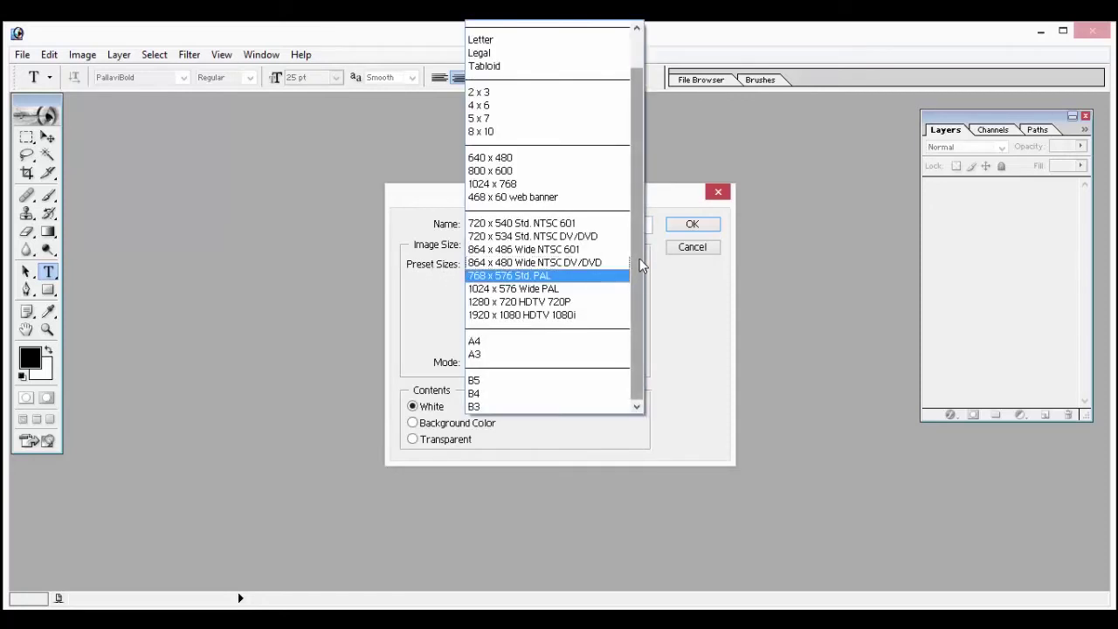
{"action": "scroll", "coordinate": [638, 206], "scroll_direction": "up", "scroll_amount": 1}
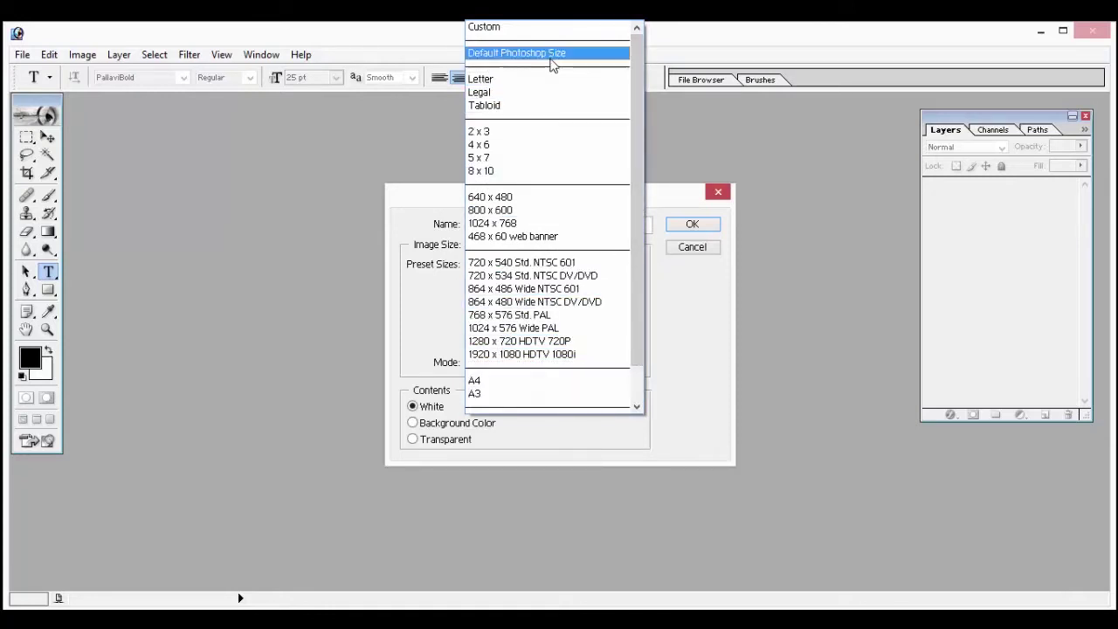
{"action": "left_click", "coordinate": [515, 27]}
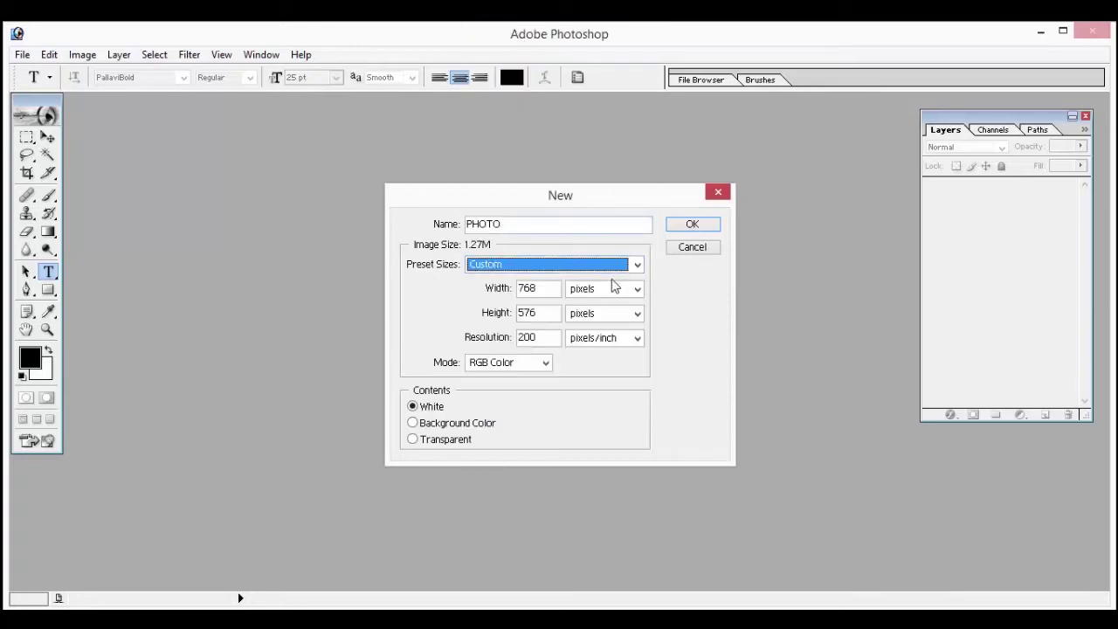
{"action": "left_click", "coordinate": [639, 266]}
{"action": "scroll", "coordinate": [636, 340], "scroll_direction": "down", "scroll_amount": 1}
{"action": "scroll", "coordinate": [635, 340], "scroll_direction": "down", "scroll_amount": 1}
{"action": "left_click", "coordinate": [676, 344]}
- Try inch units for width and height, then restore pixels and the Custom preset
{"action": "left_click", "coordinate": [636, 289]}
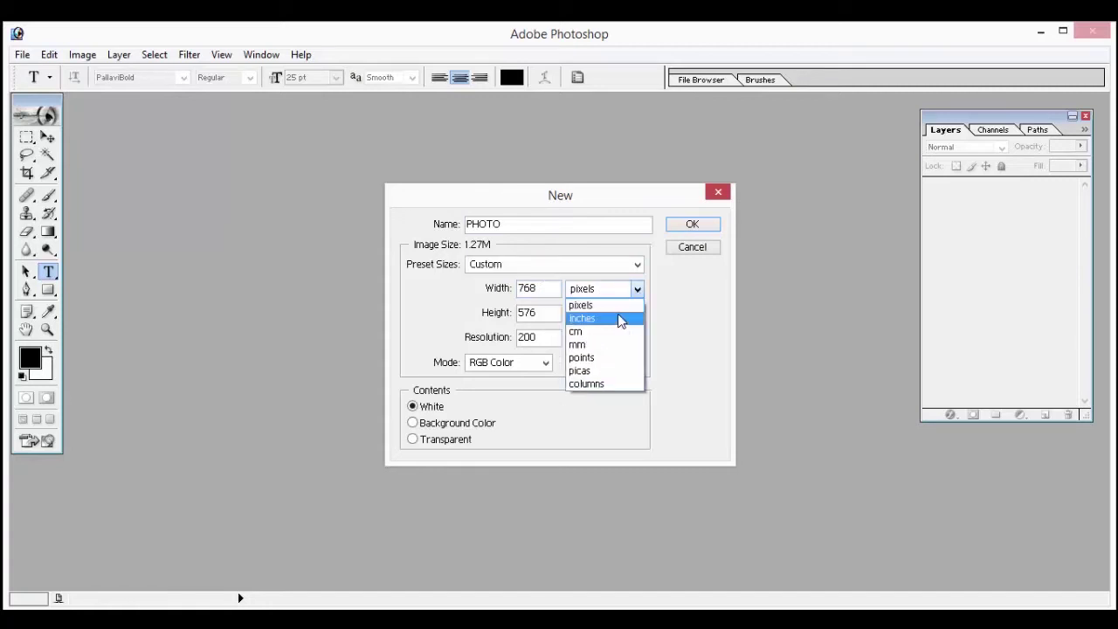
{"action": "left_click", "coordinate": [618, 319]}
{"action": "left_click", "coordinate": [636, 314]}
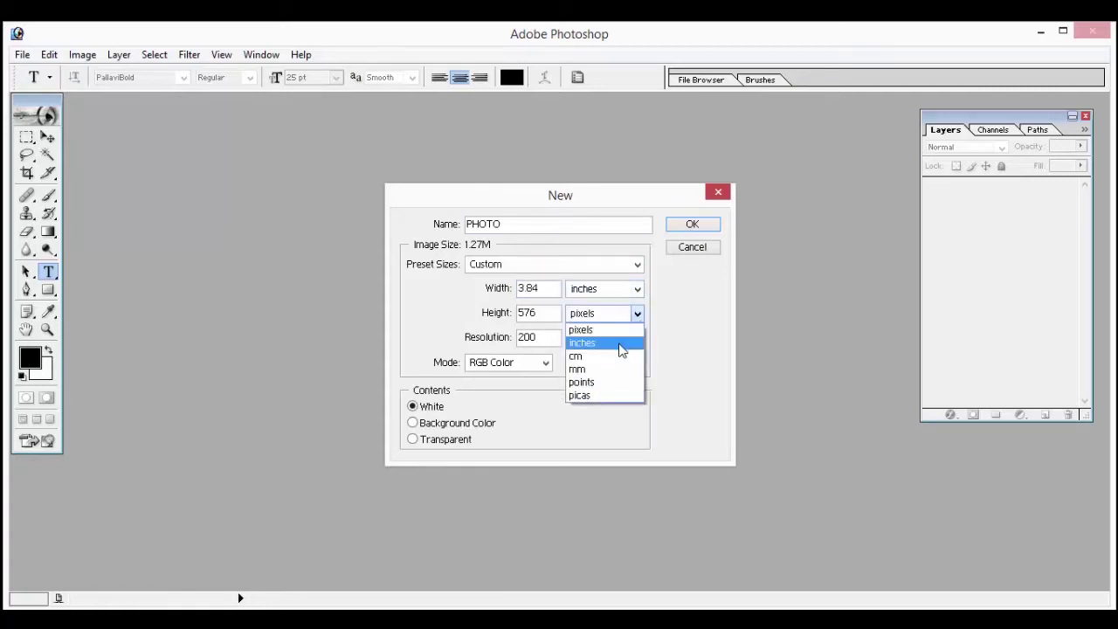
{"action": "left_click", "coordinate": [621, 346]}
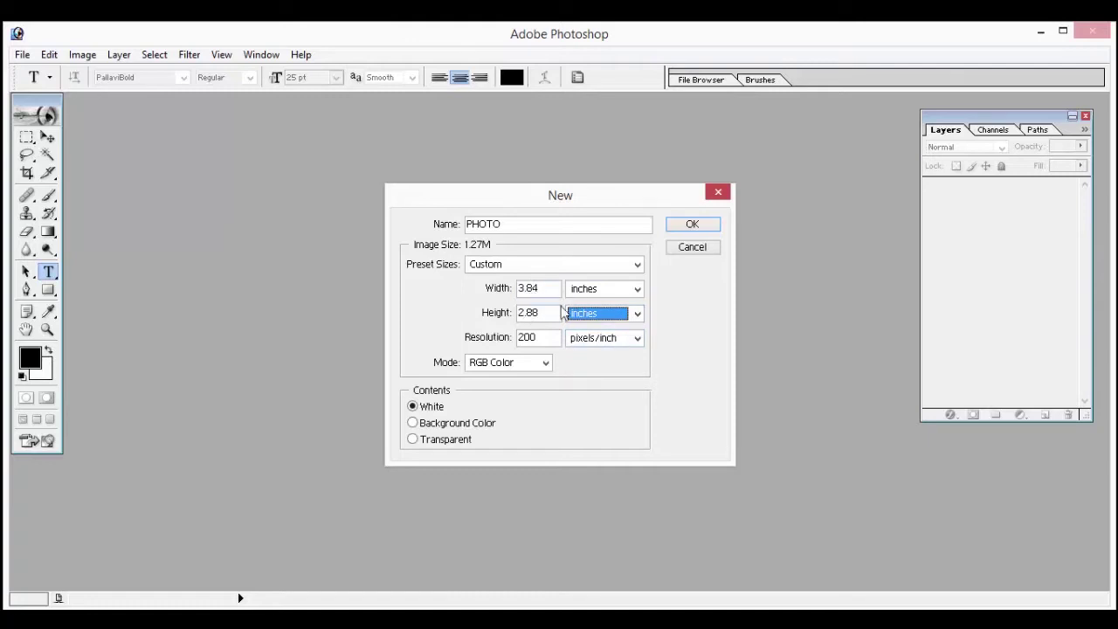
{"action": "left_click", "coordinate": [636, 289]}
{"action": "left_click", "coordinate": [627, 302]}
{"action": "left_click", "coordinate": [637, 313]}
{"action": "left_click", "coordinate": [612, 326]}
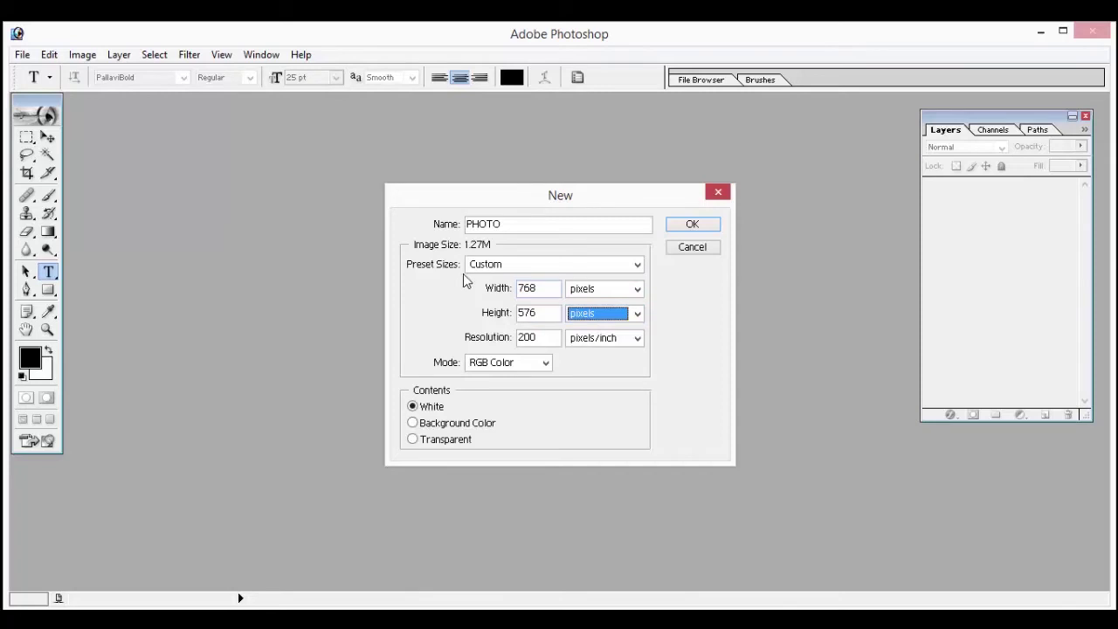
{"action": "left_click", "coordinate": [637, 265]}
{"action": "mouse_move", "coordinate": [637, 278]}
{"action": "left_mouse_down"}
{"action": "mouse_move", "coordinate": [638, 348]}
{"action": "mouse_move", "coordinate": [641, 262]}
{"action": "left_mouse_up"}
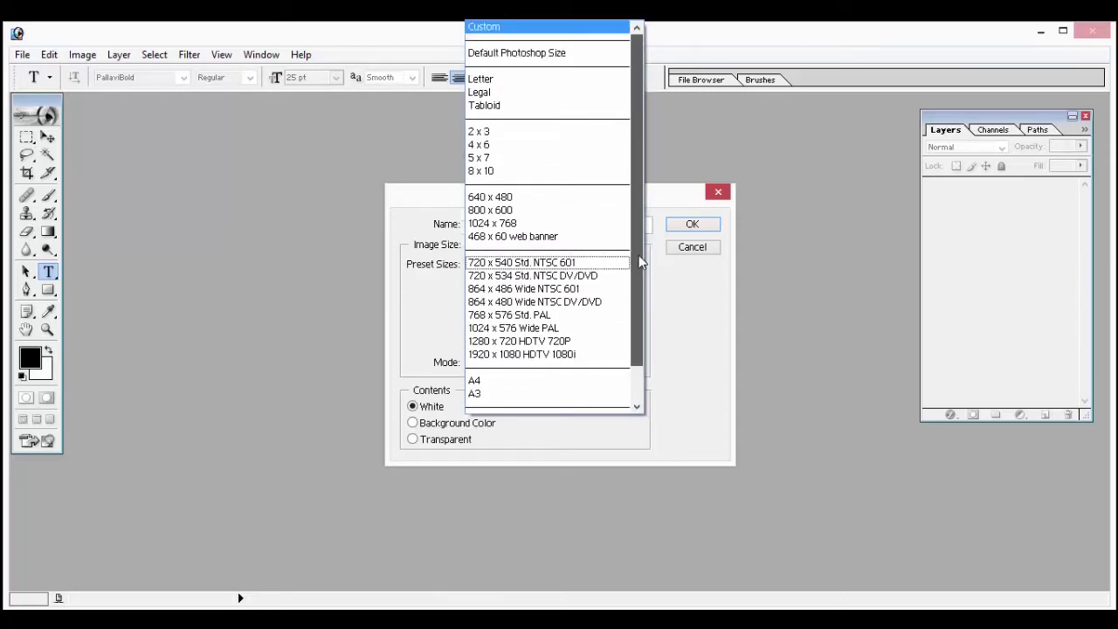
{"action": "left_click", "coordinate": [497, 28]}
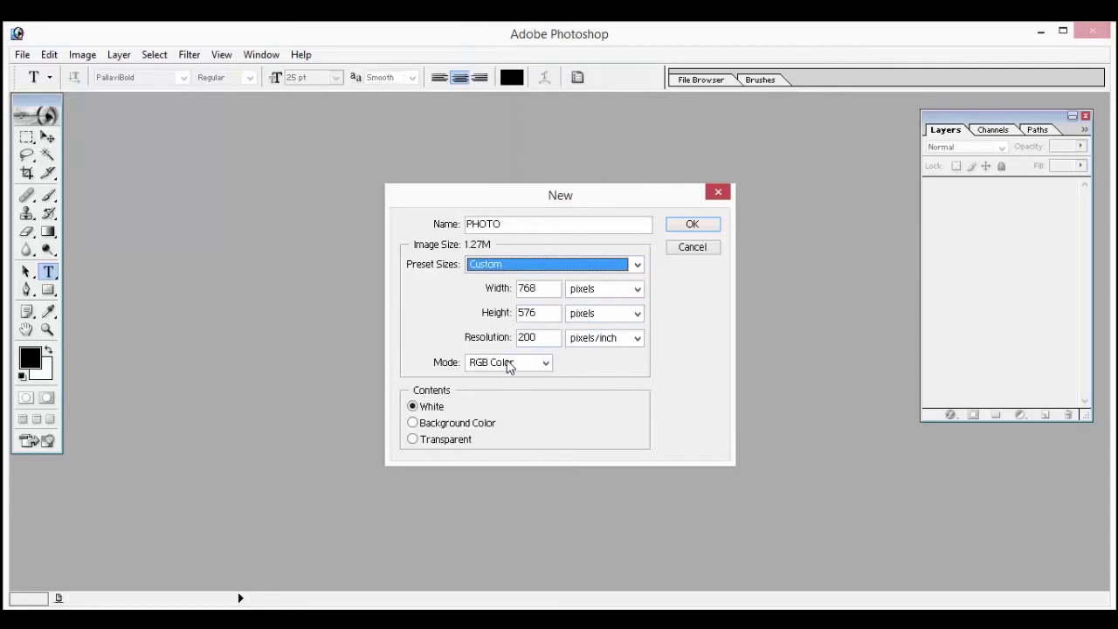
{"action": "double_click", "coordinate": [552, 285]}
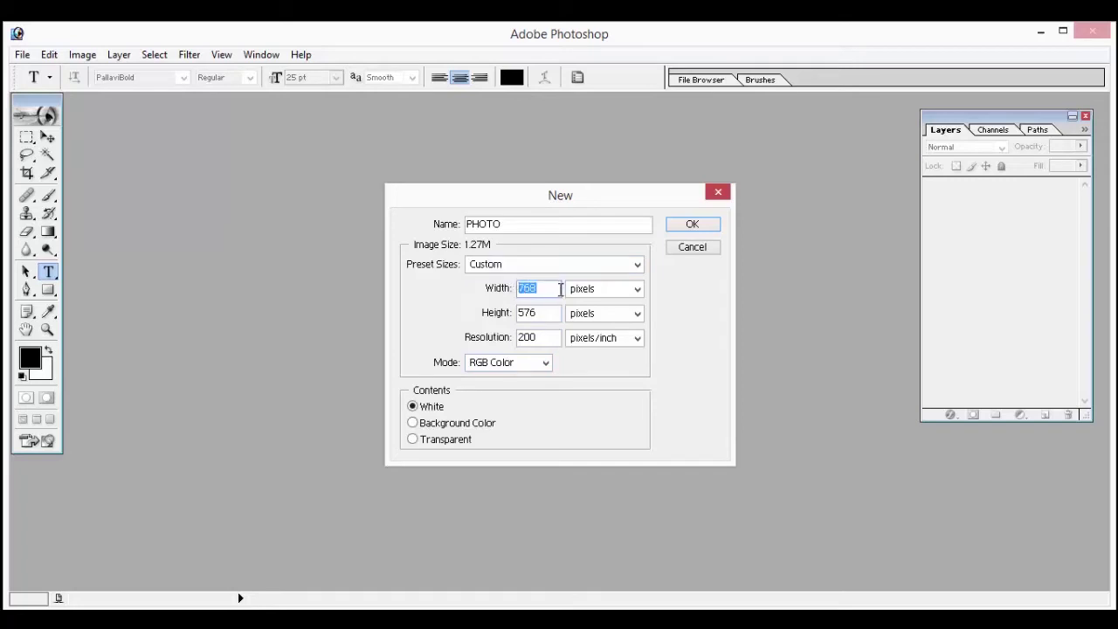
- Enter width 6, height 4 and resolution 300, with width and height in inches
{"action": "type", "text": "6"}
{"action": "double_click", "coordinate": [548, 313]}
{"action": "type", "text": "4"}
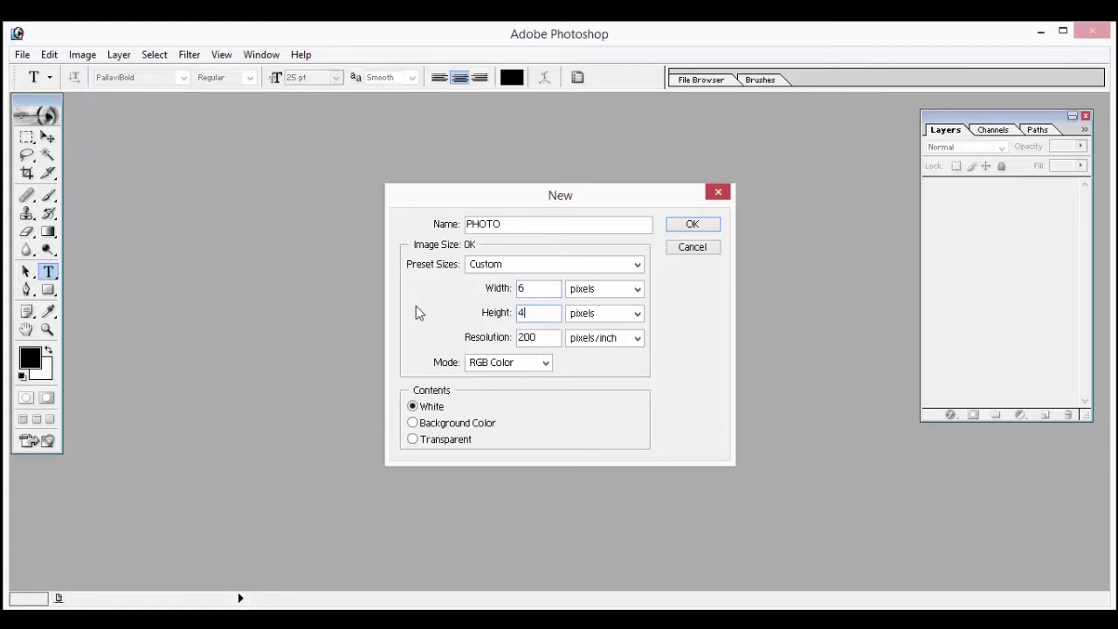
{"action": "double_click", "coordinate": [529, 337]}
{"action": "type", "text": "300"}
{"action": "left_click", "coordinate": [636, 292]}
{"action": "left_click", "coordinate": [620, 315]}
{"action": "left_click", "coordinate": [638, 314]}
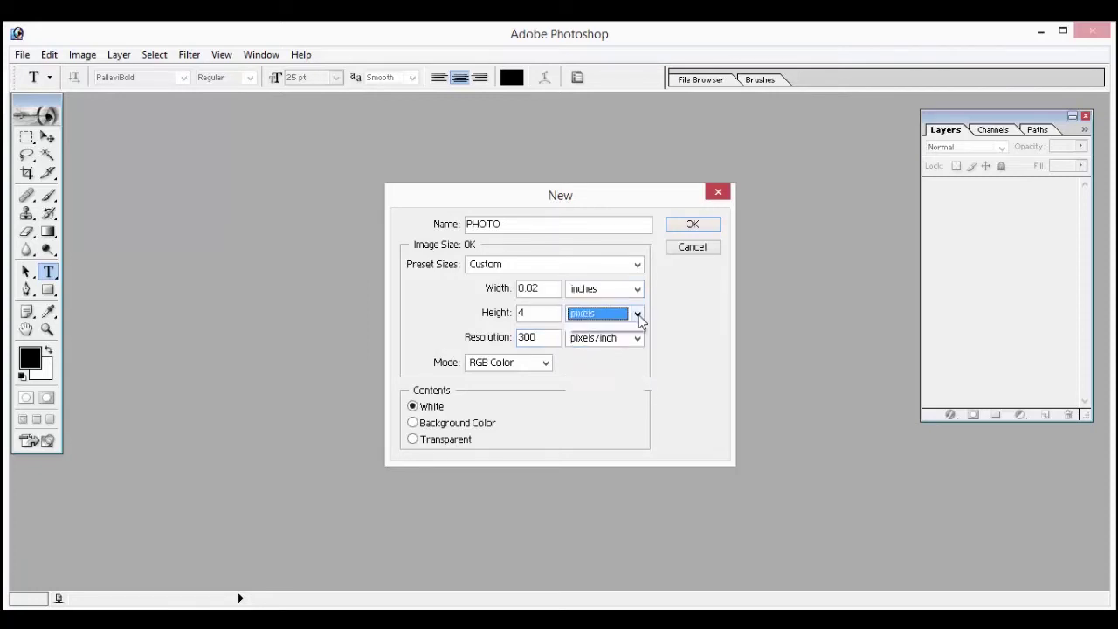
{"action": "left_click", "coordinate": [617, 343]}
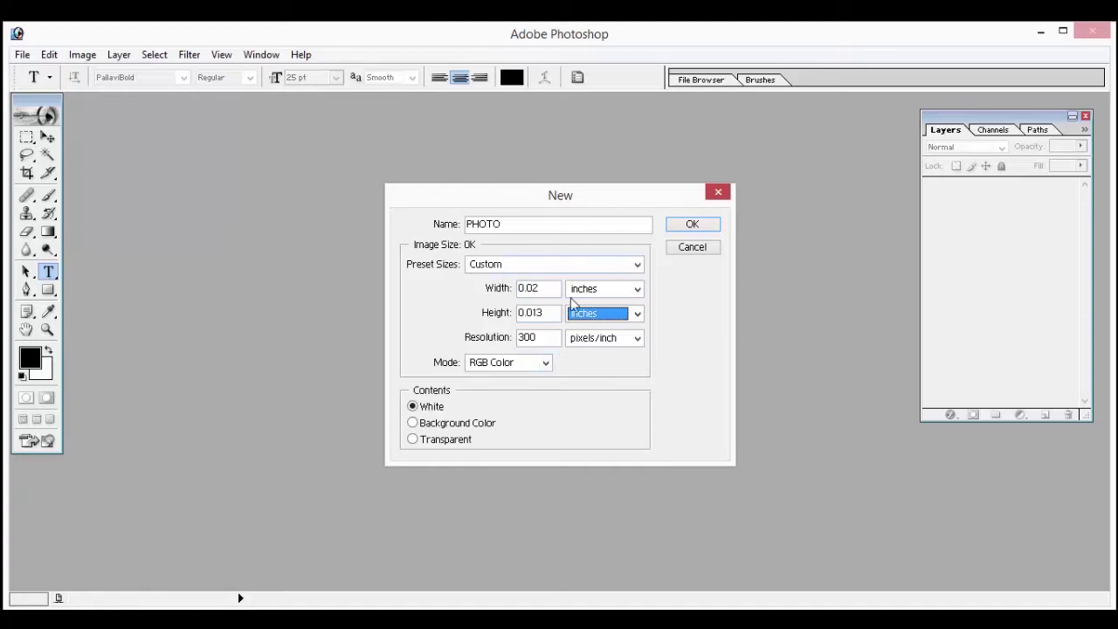
- Re-enter 6 × 4 inches and create the PHOTO document
{"action": "key", "text": "shift+Tab"}
{"action": "key", "text": "shift+Tab"}
{"action": "key", "text": "shift+Tab"}
{"action": "type", "text": "6"}
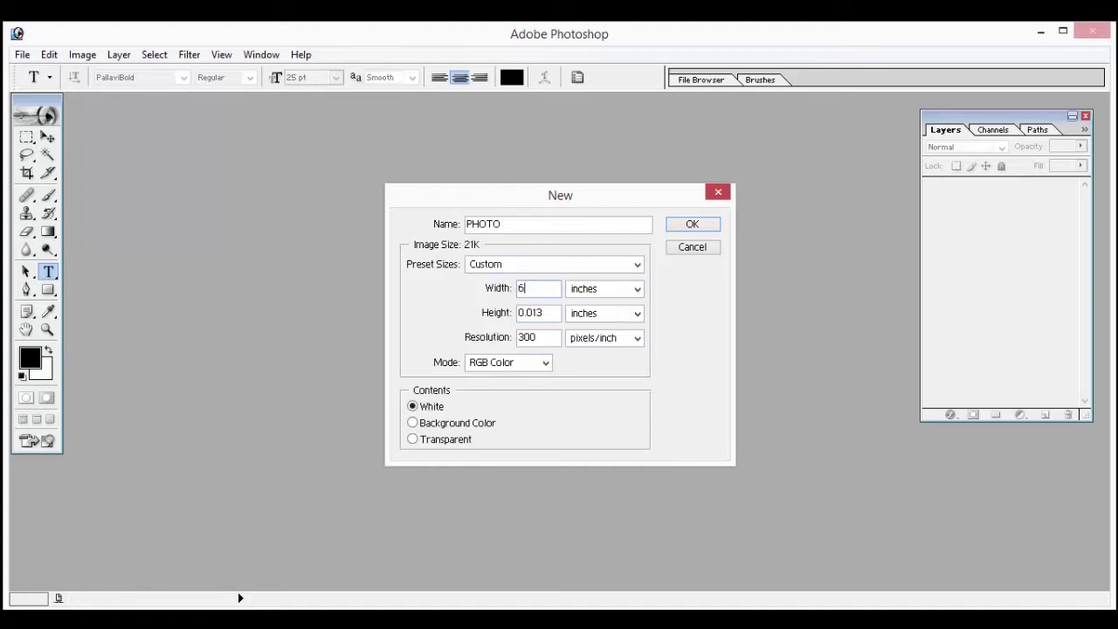
{"action": "key", "text": "Tab"}
{"action": "type", "text": "4"}
{"action": "left_click", "coordinate": [677, 227]}
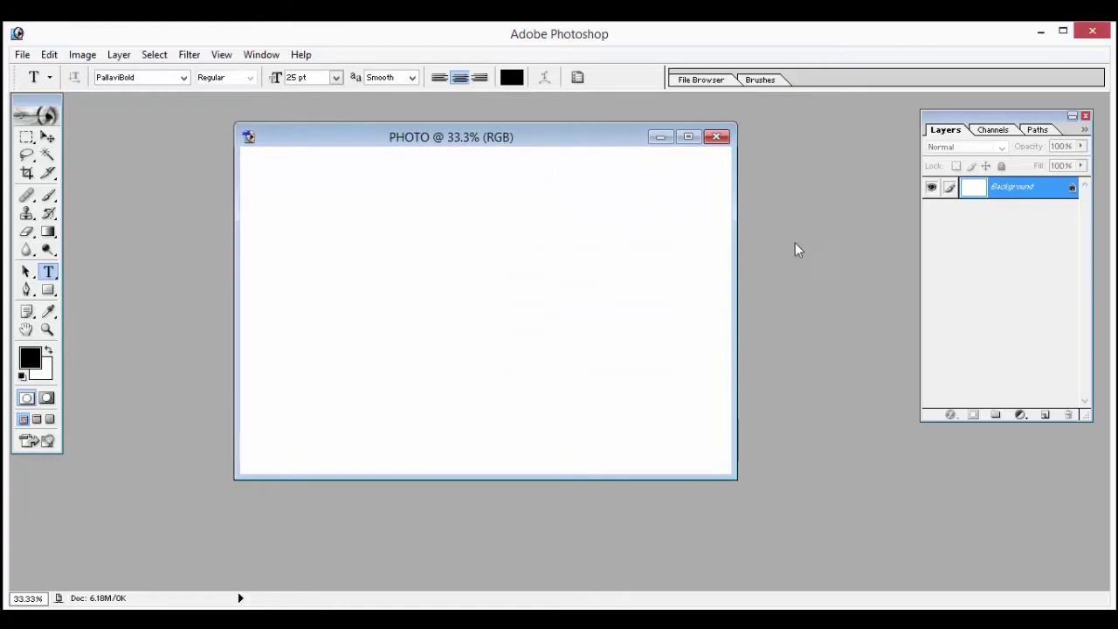
{"action": "double_click", "coordinate": [826, 248]}
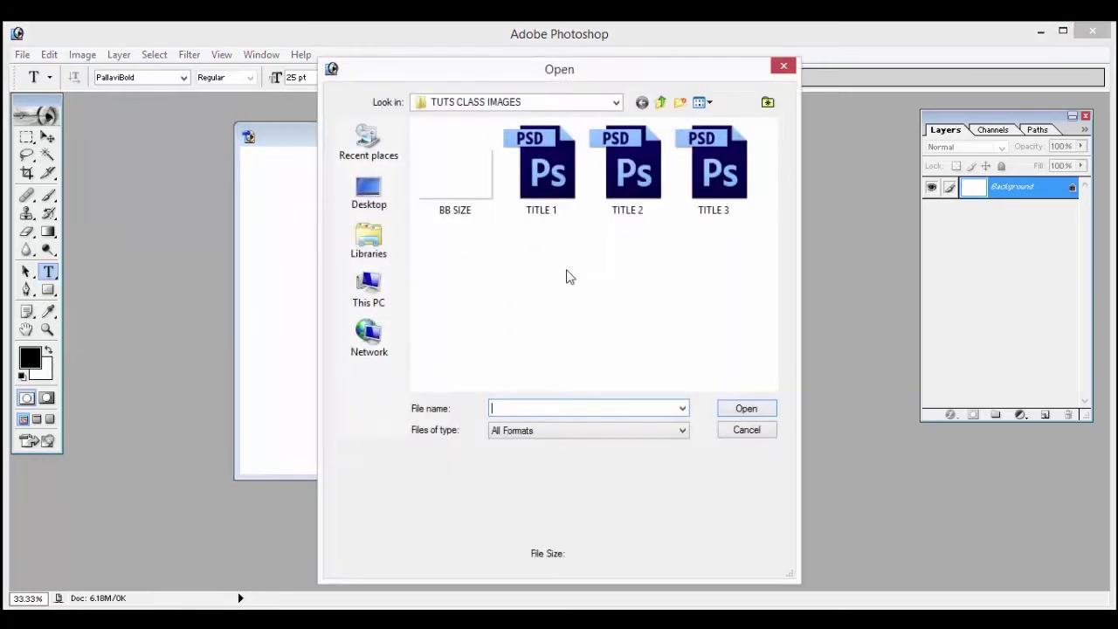
- Open the car photo from the God Images folder on drive E:
{"action": "left_click", "coordinate": [393, 274]}
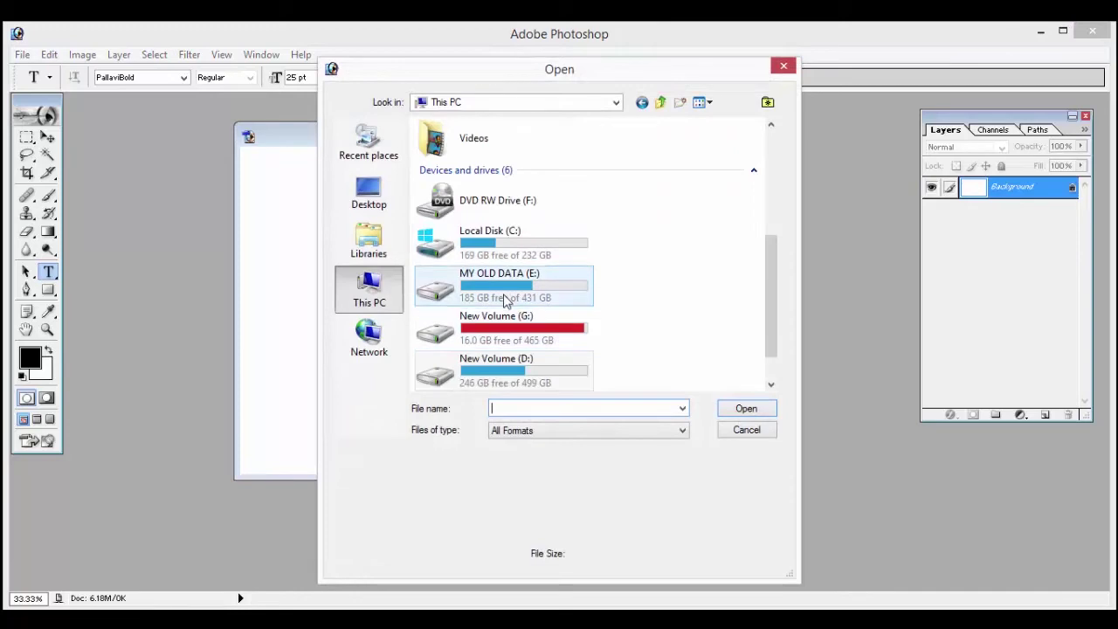
{"action": "double_click", "coordinate": [503, 289]}
{"action": "double_click", "coordinate": [460, 176]}
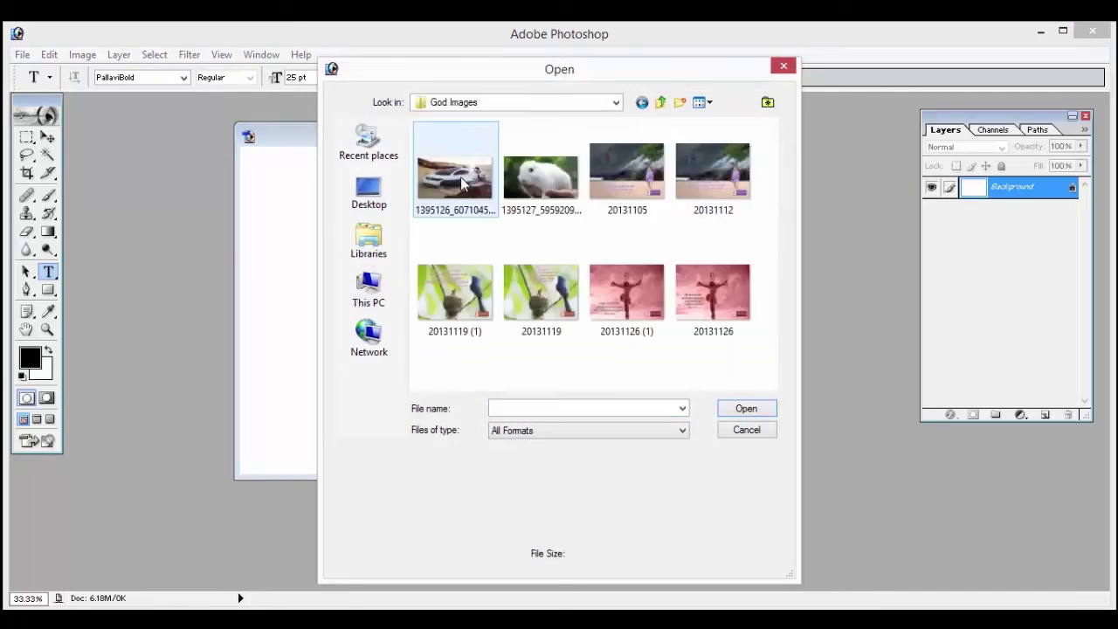
{"action": "double_click", "coordinate": [476, 201]}
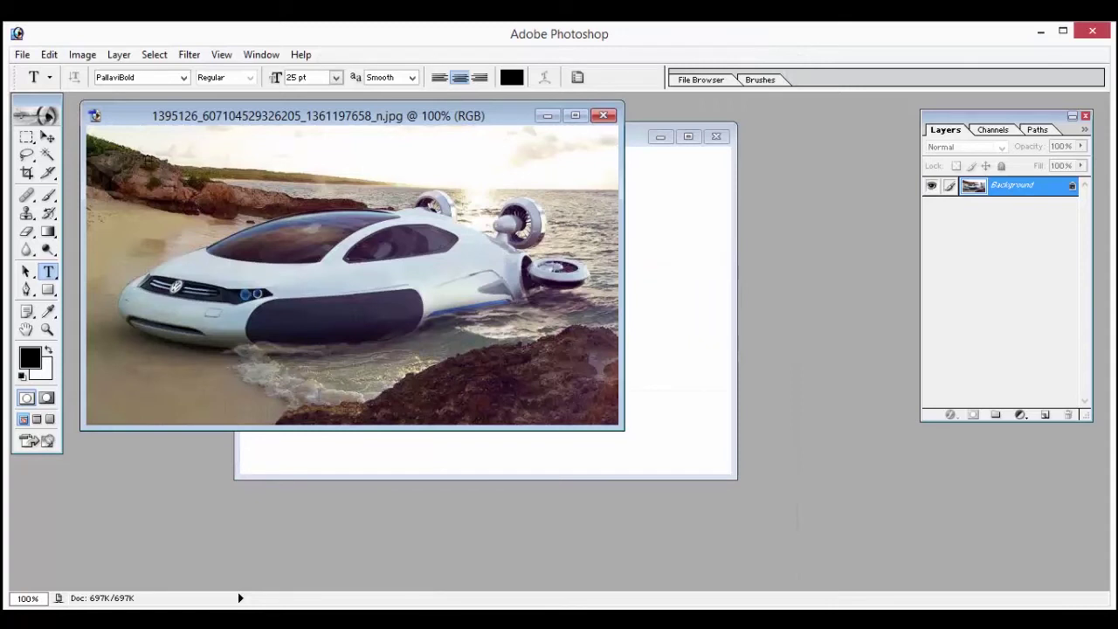
- Drag the car into PHOTO, undo it, and close the car image
{"action": "left_click", "coordinate": [48, 137]}
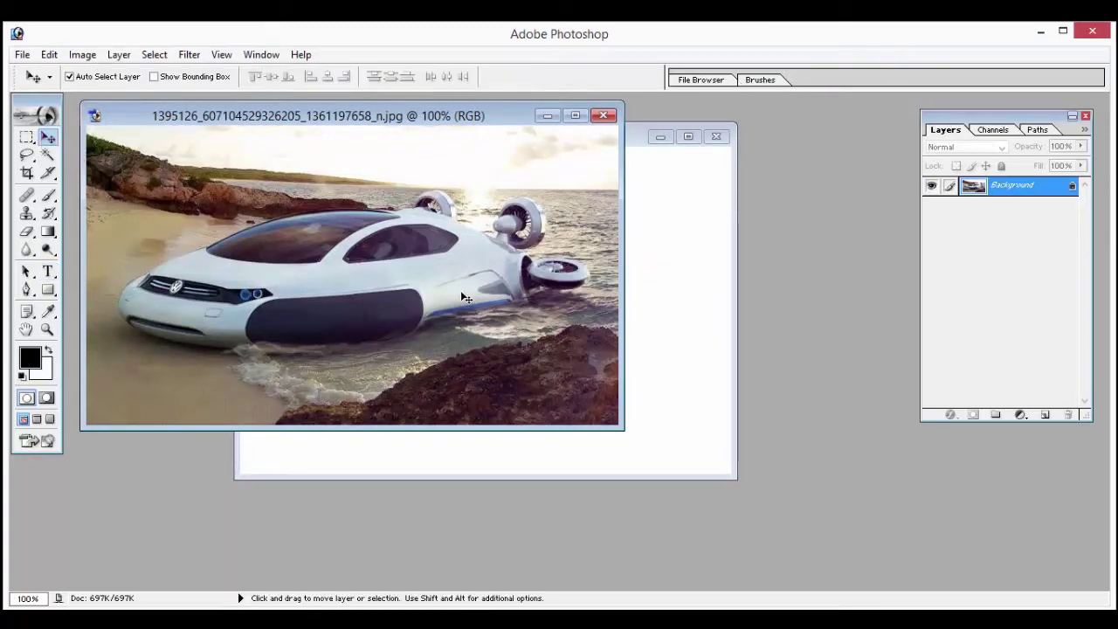
{"action": "mouse_move", "coordinate": [511, 312]}
{"action": "left_mouse_down"}
{"action": "mouse_move", "coordinate": [655, 323]}
{"action": "mouse_move", "coordinate": [525, 308]}
{"action": "left_mouse_up"}
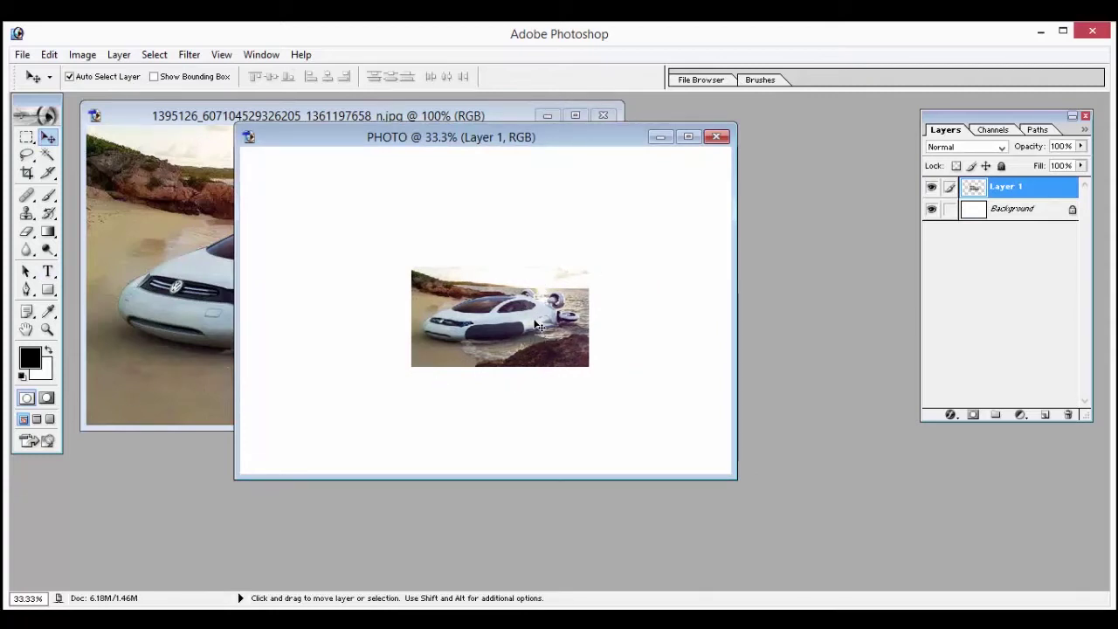
{"action": "key", "text": "ctrl+alt+z"}
{"action": "key", "text": "ctrl+alt+z"}
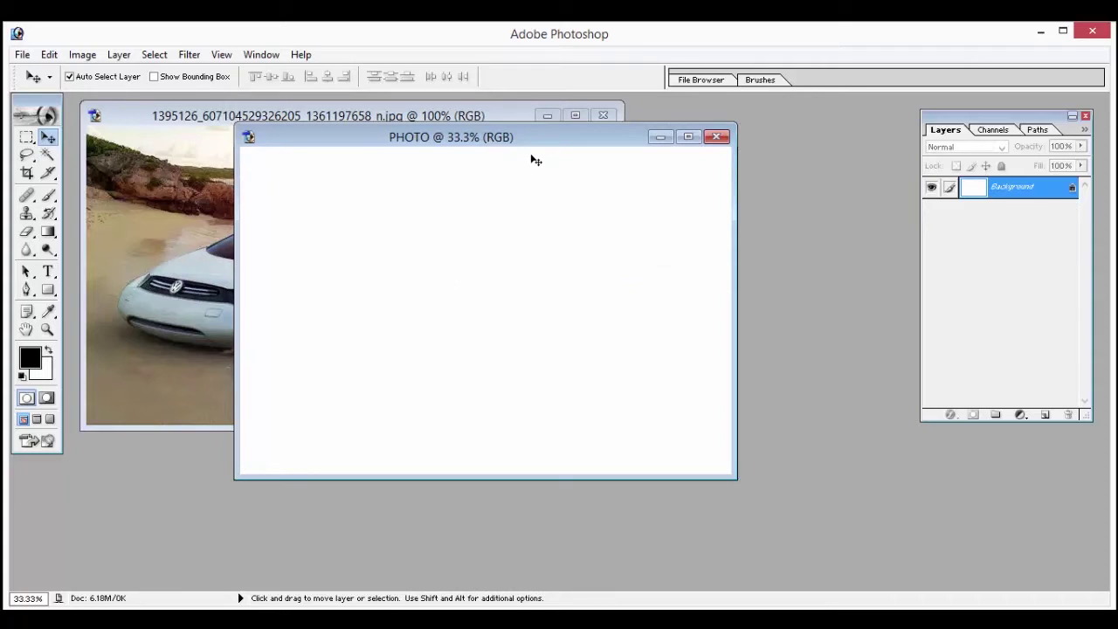
{"action": "left_click", "coordinate": [541, 115]}
{"action": "left_click", "coordinate": [603, 115]}
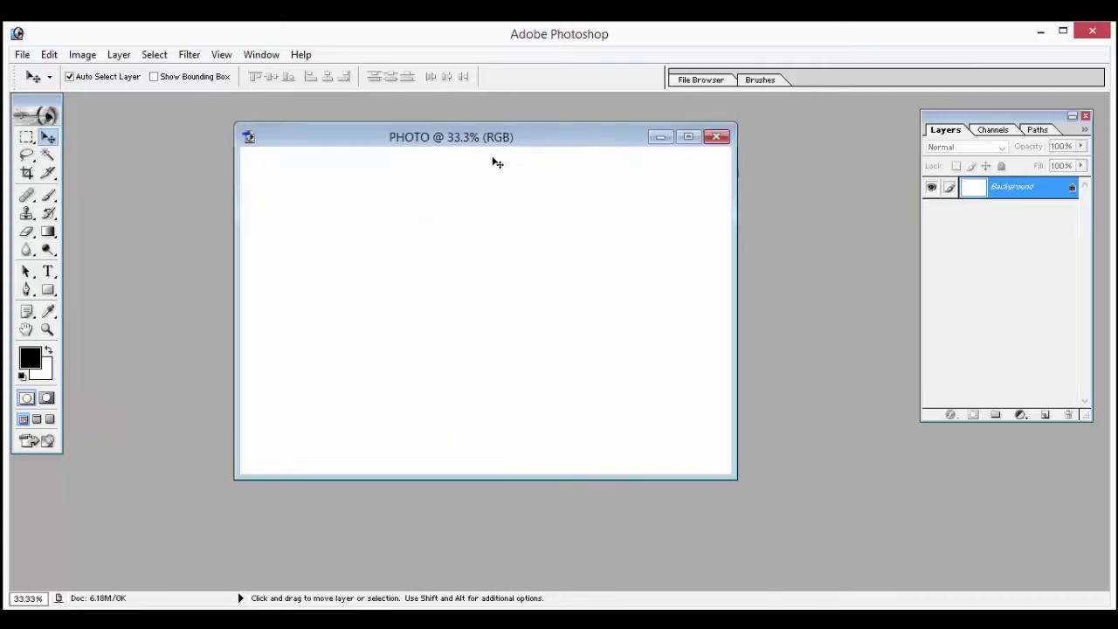
{"action": "mouse_move", "coordinate": [482, 145]}
{"action": "left_mouse_down"}
{"action": "mouse_move", "coordinate": [602, 152]}
{"action": "mouse_move", "coordinate": [530, 153]}
{"action": "left_mouse_up"}
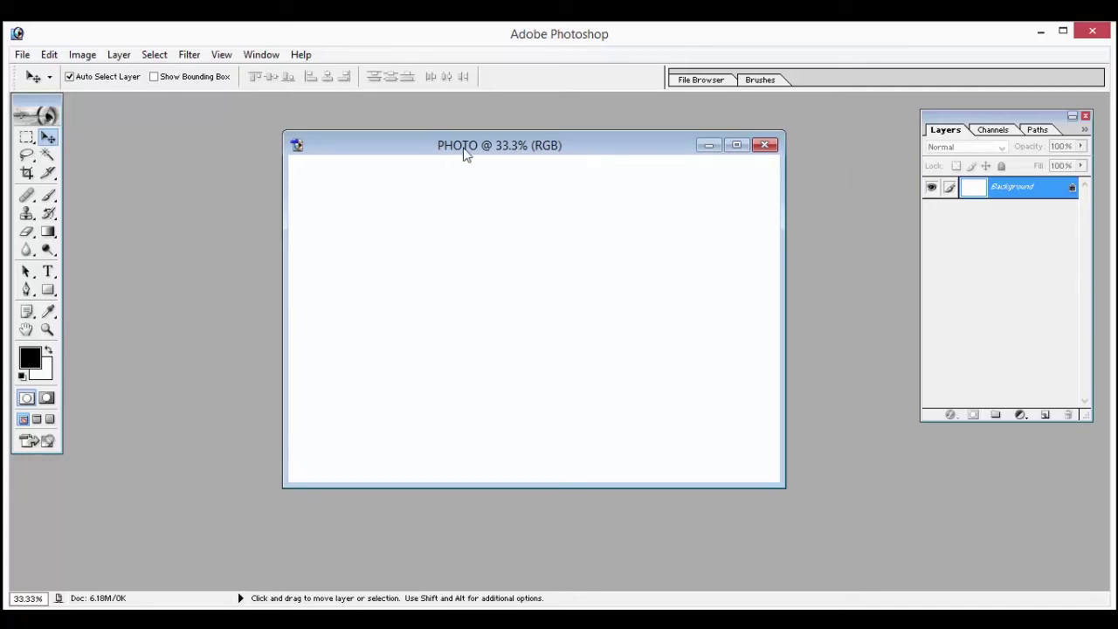
{"action": "left_click_drag", "start_coordinate": [465, 147], "coordinate": [412, 147]}
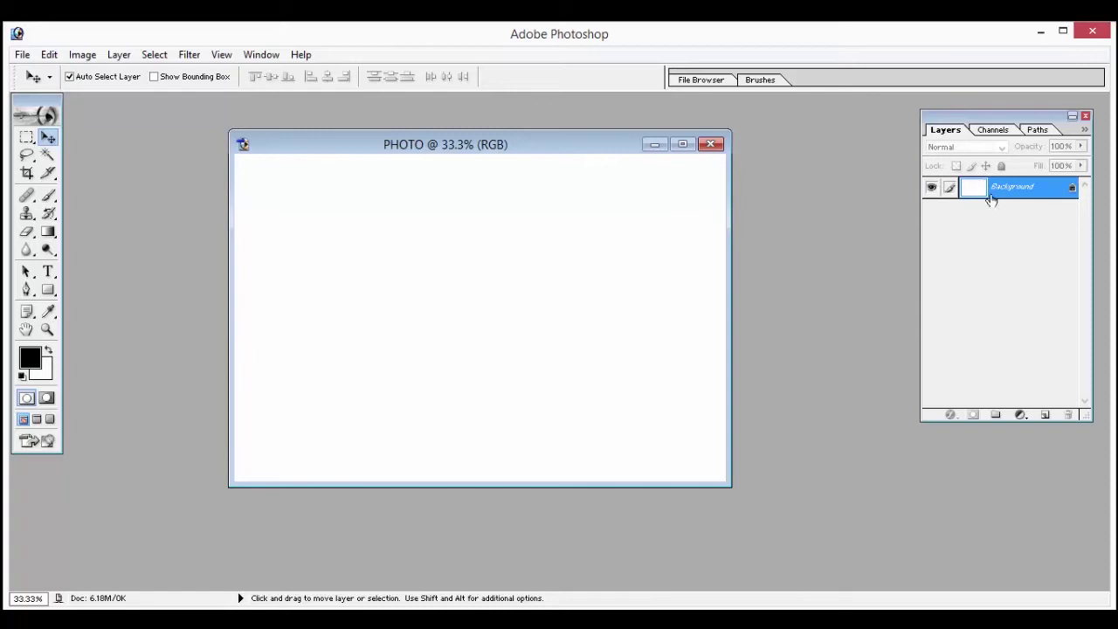
{"action": "left_click_drag", "start_coordinate": [574, 154], "coordinate": [593, 152]}
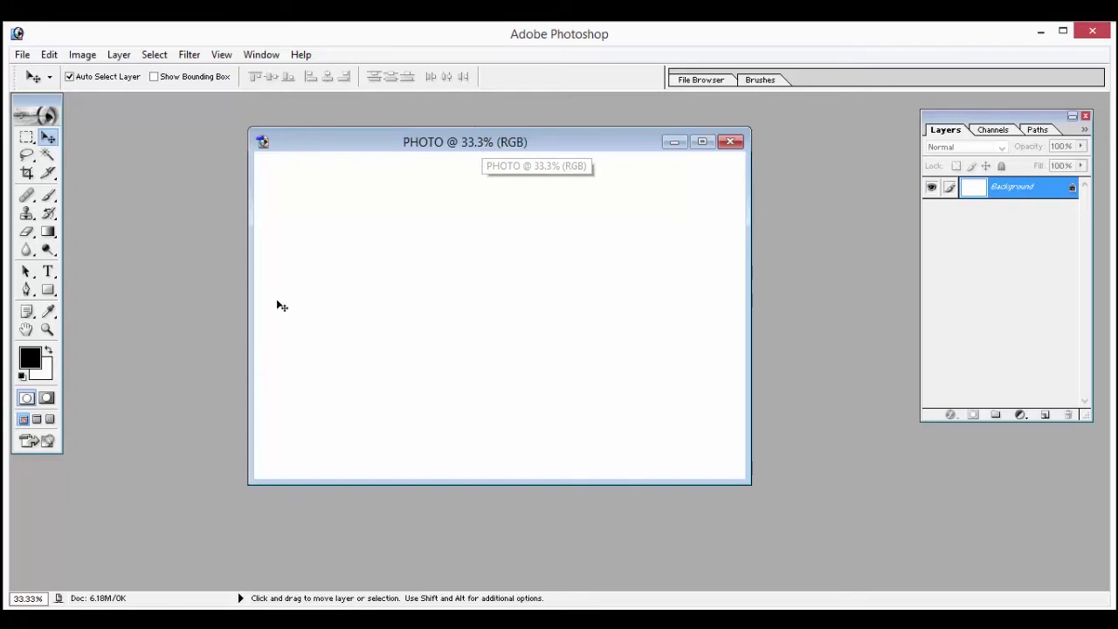
{"action": "left_click", "coordinate": [22, 55]}
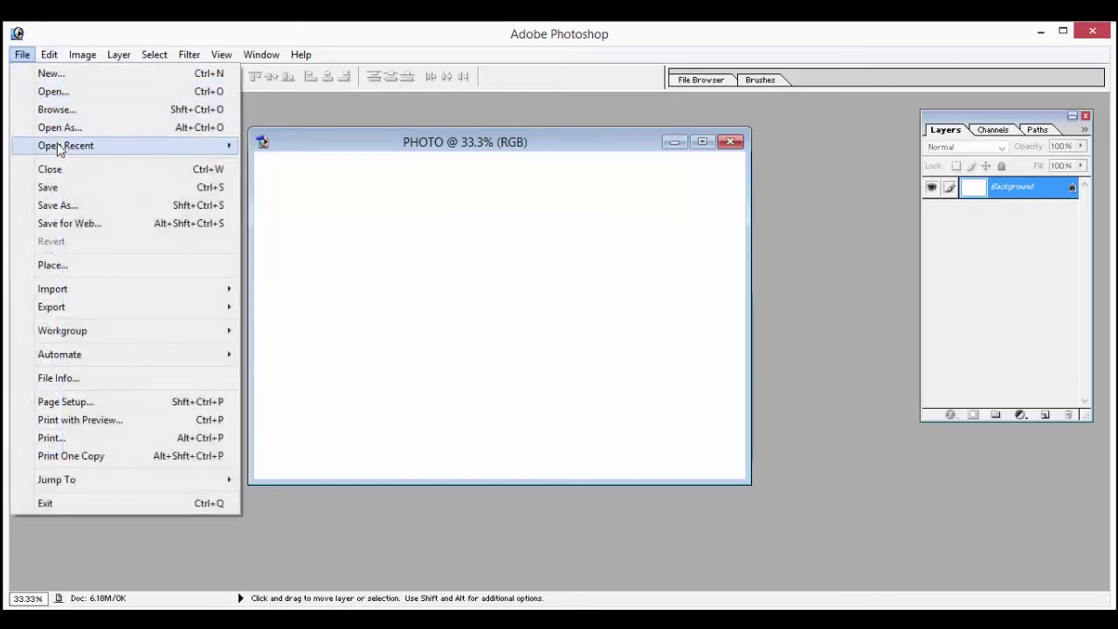
{"action": "left_click", "coordinate": [68, 91]}
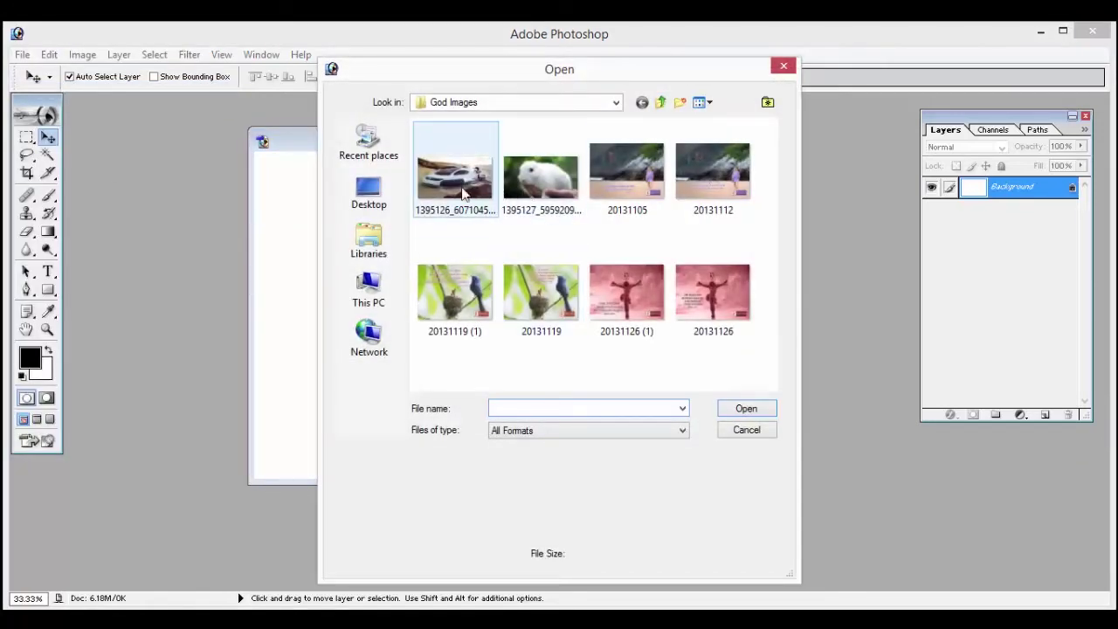
{"action": "double_click", "coordinate": [454, 179]}
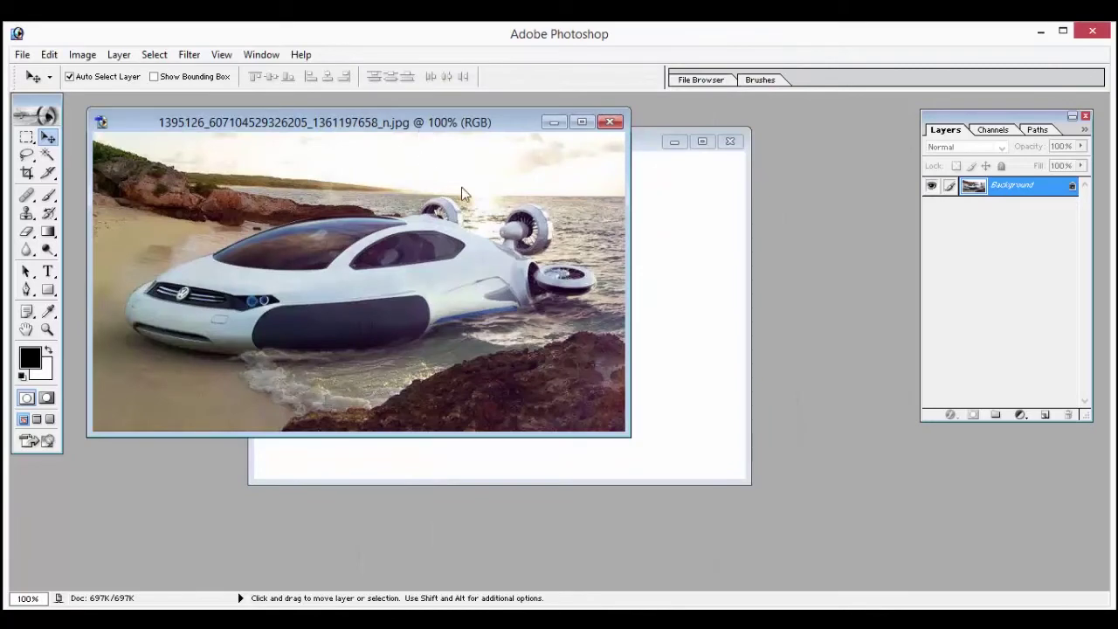
{"action": "left_click_drag", "start_coordinate": [412, 122], "coordinate": [504, 158]}
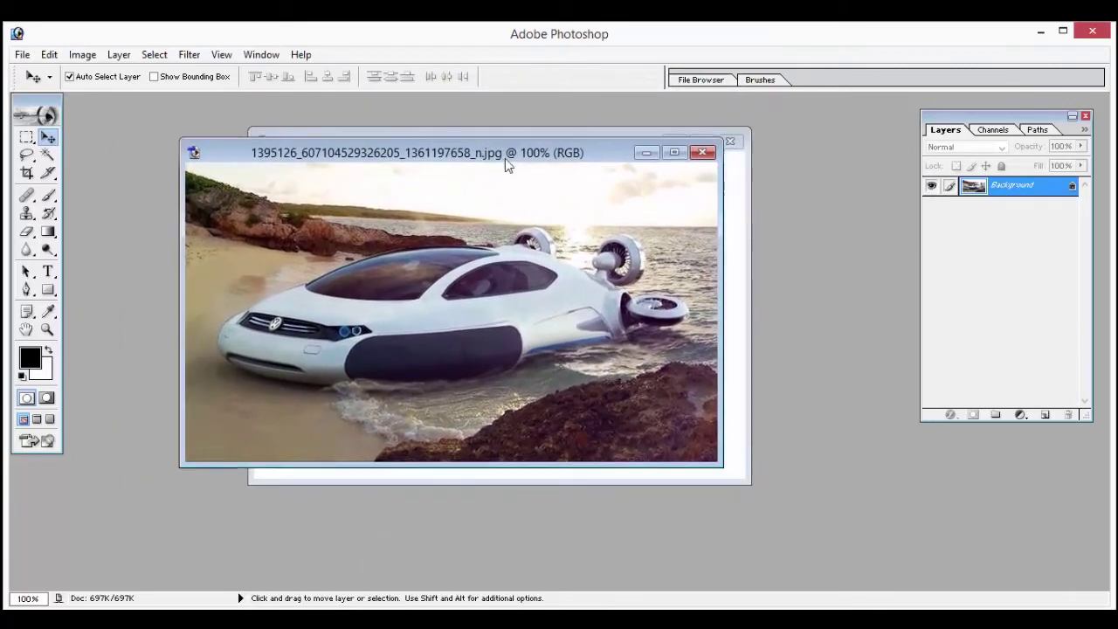
{"action": "mouse_move", "coordinate": [504, 158]}
{"action": "left_mouse_down"}
{"action": "mouse_move", "coordinate": [502, 230]}
{"action": "mouse_move", "coordinate": [623, 181]}
{"action": "mouse_move", "coordinate": [528, 210]}
{"action": "left_mouse_up"}
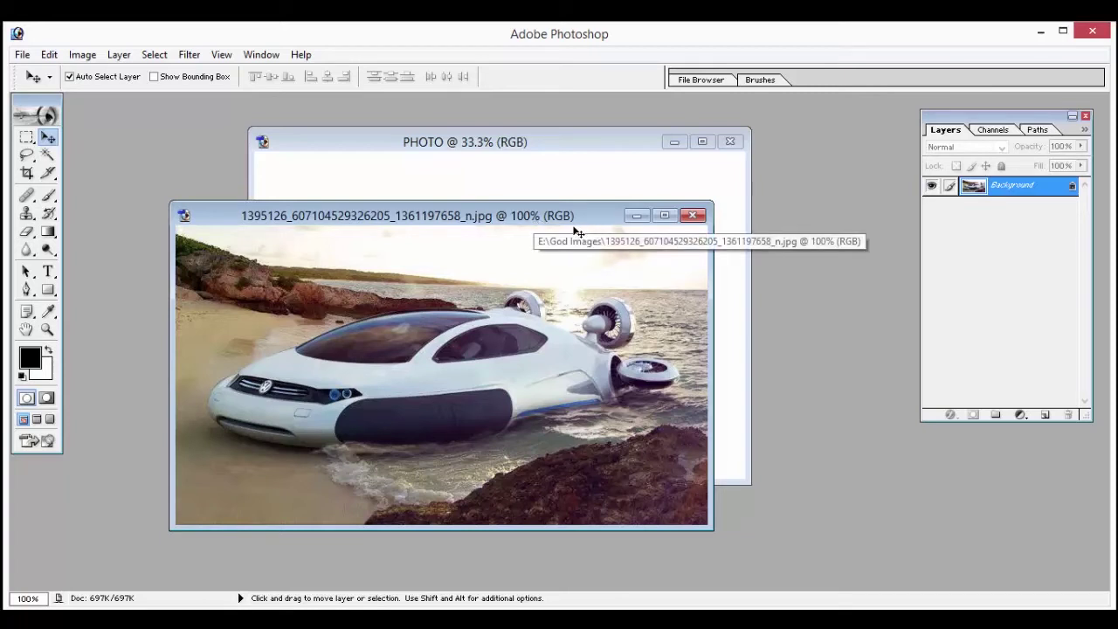
{"action": "left_click", "coordinate": [692, 215]}
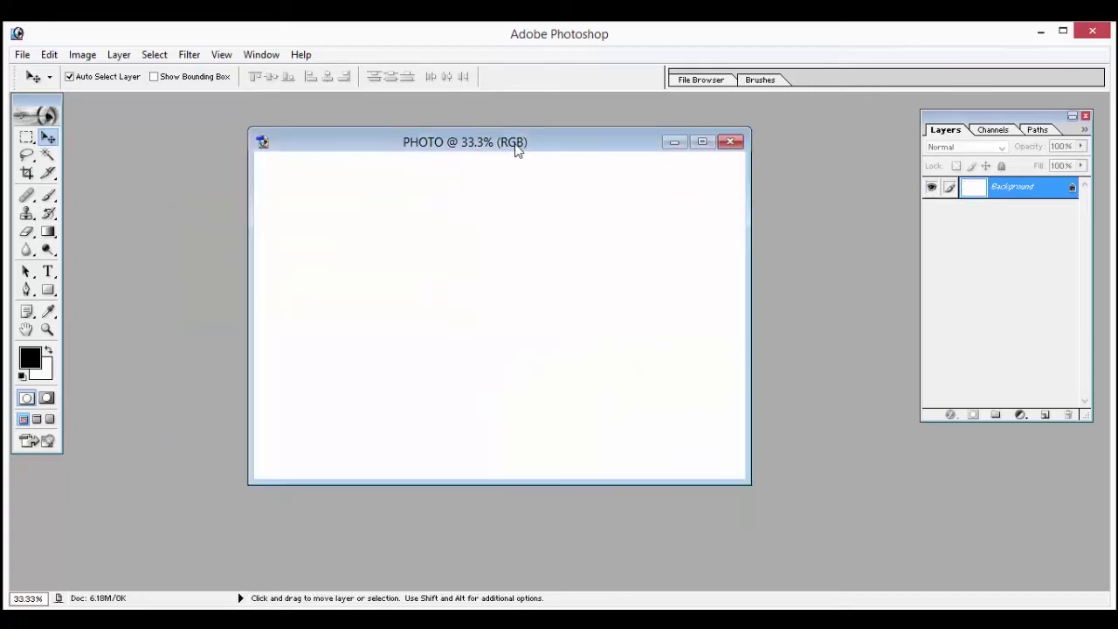
{"action": "right_click", "coordinate": [460, 142]}
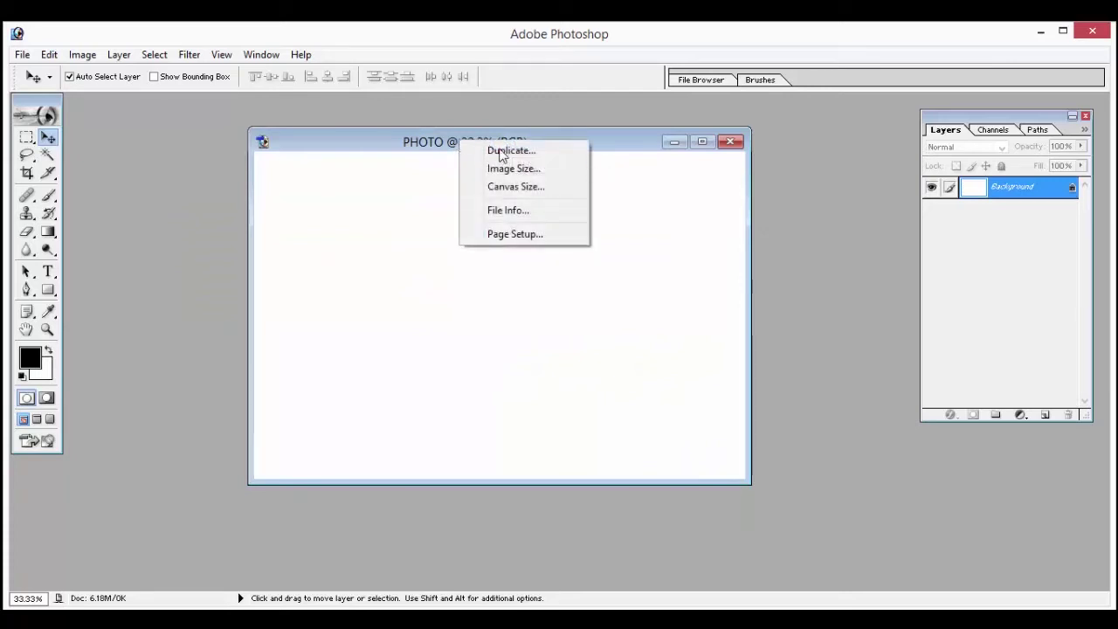
{"action": "left_click", "coordinate": [545, 158]}
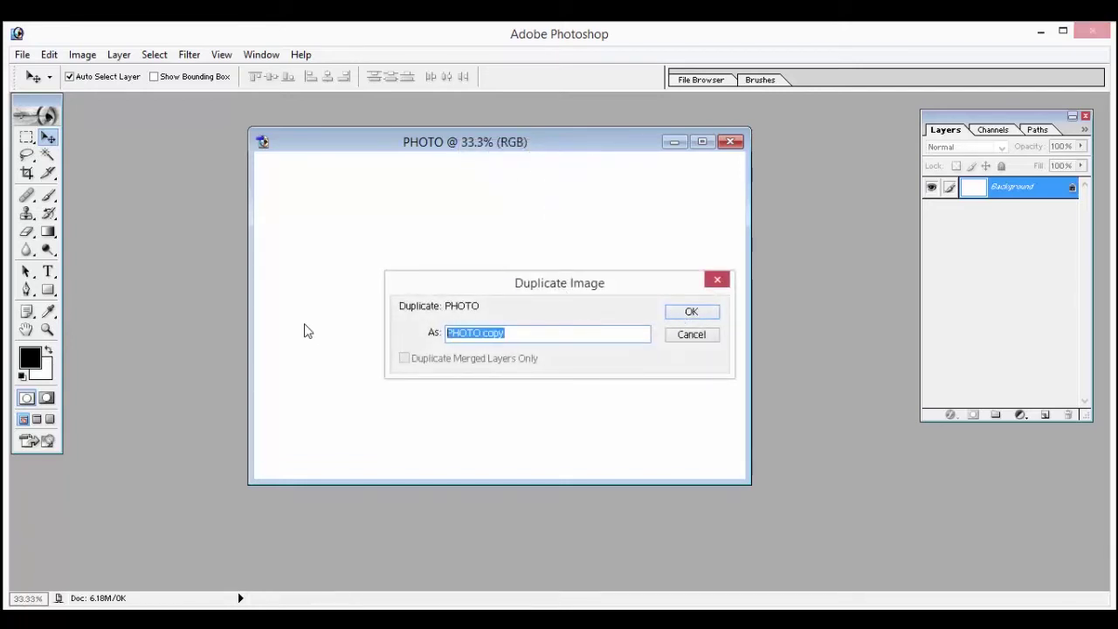
{"action": "type", "text": "999"}
{"action": "key", "text": "Return"}
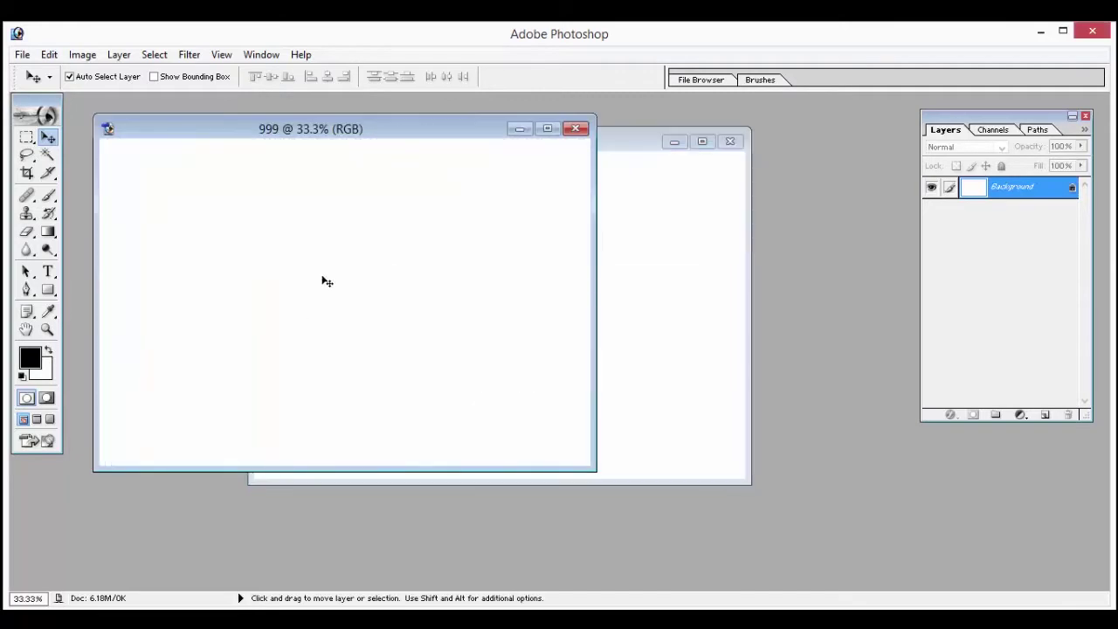
{"action": "left_click_drag", "start_coordinate": [376, 129], "coordinate": [427, 214]}
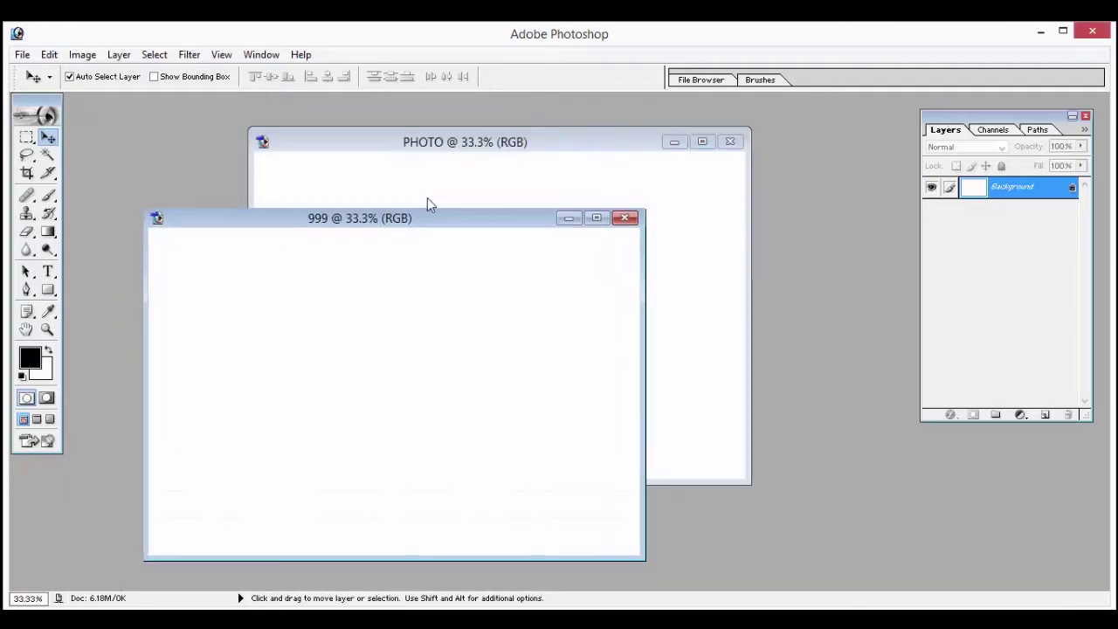
{"action": "left_click", "coordinate": [625, 217]}
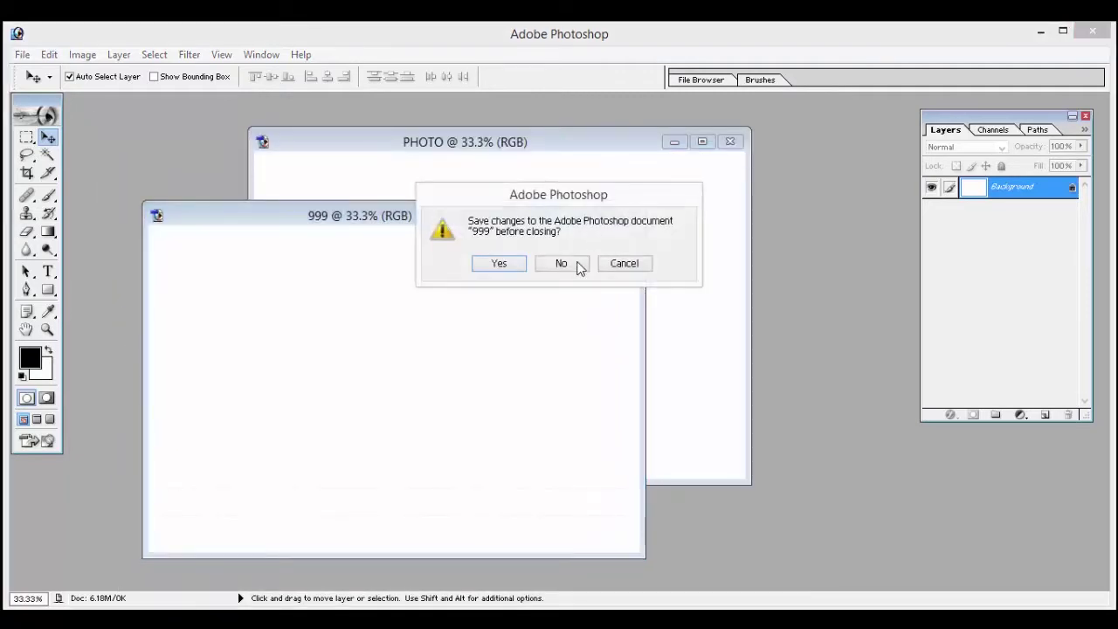
{"action": "left_click", "coordinate": [576, 265]}
{"action": "right_click", "coordinate": [518, 146]}
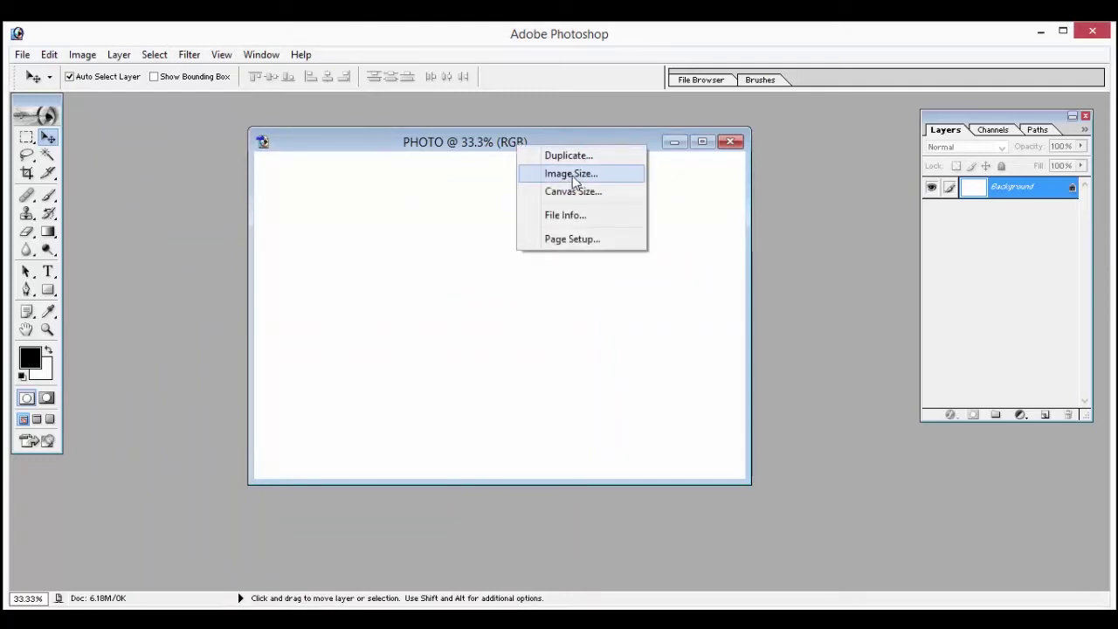
{"action": "left_click", "coordinate": [599, 175]}
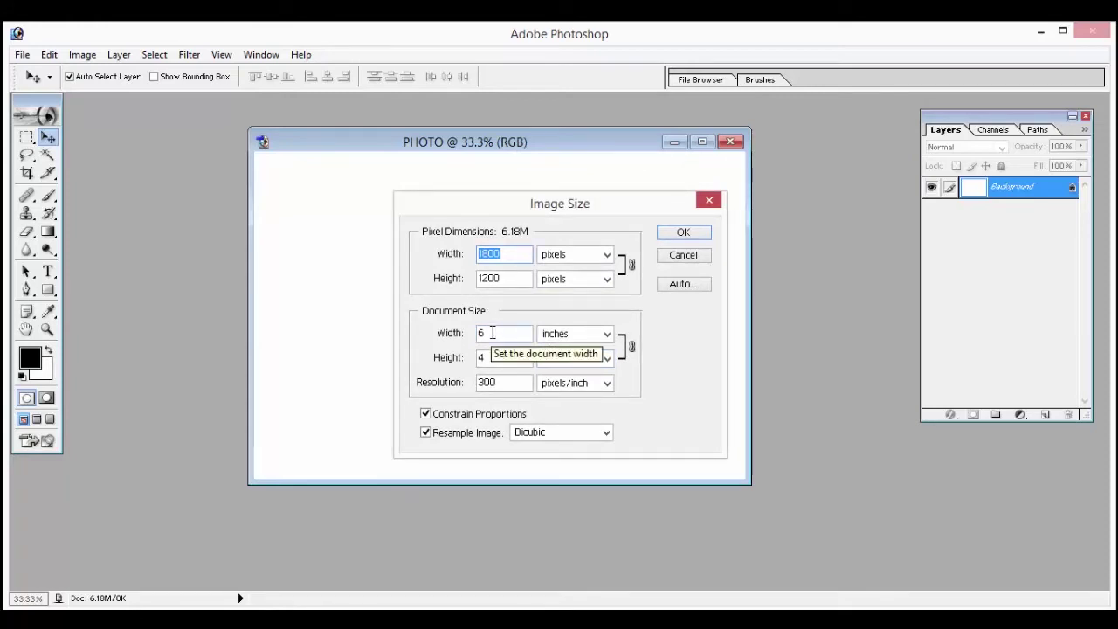
{"action": "double_click", "coordinate": [487, 337]}
{"action": "type", "text": "12"}
{"action": "double_click", "coordinate": [482, 357]}
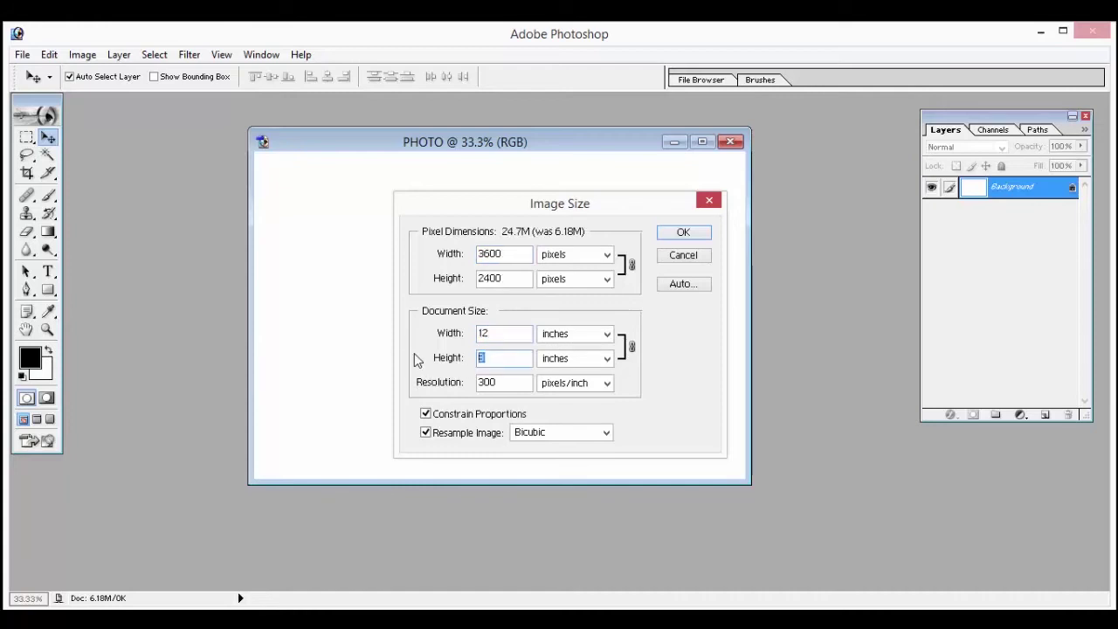
{"action": "left_click", "coordinate": [682, 233]}
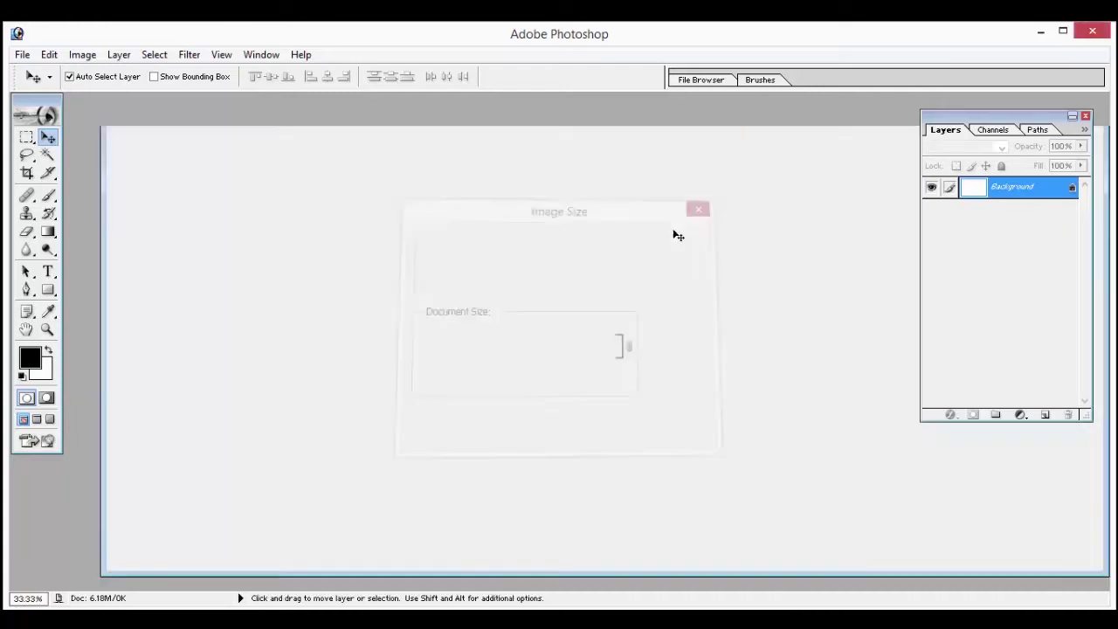
{"action": "left_click_drag", "start_coordinate": [516, 113], "coordinate": [621, 166]}
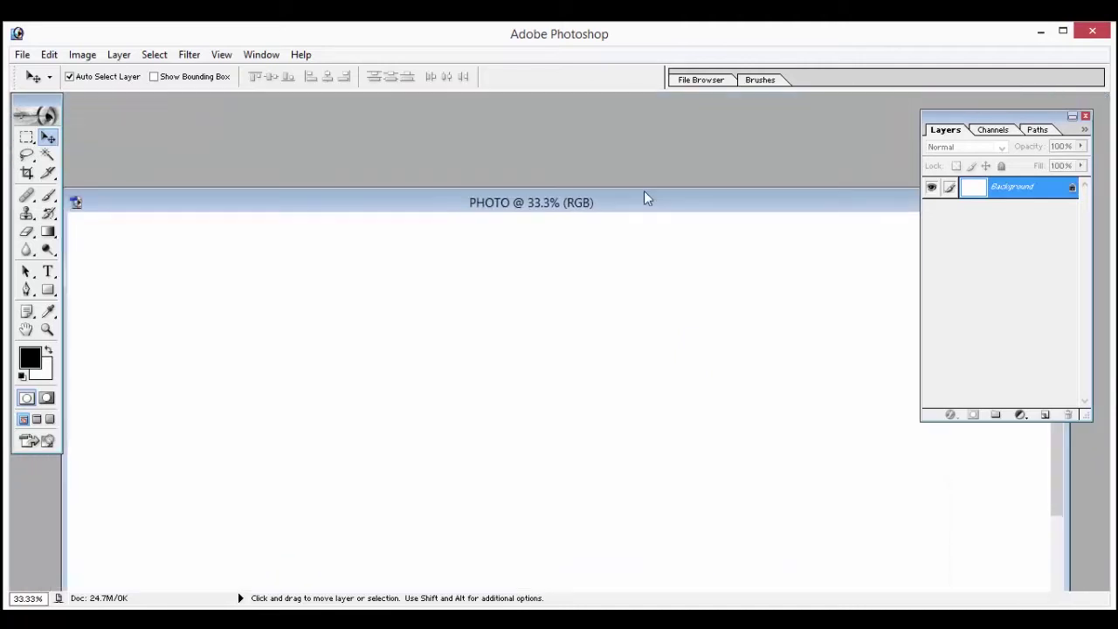
{"action": "key", "text": "ctrl+0"}
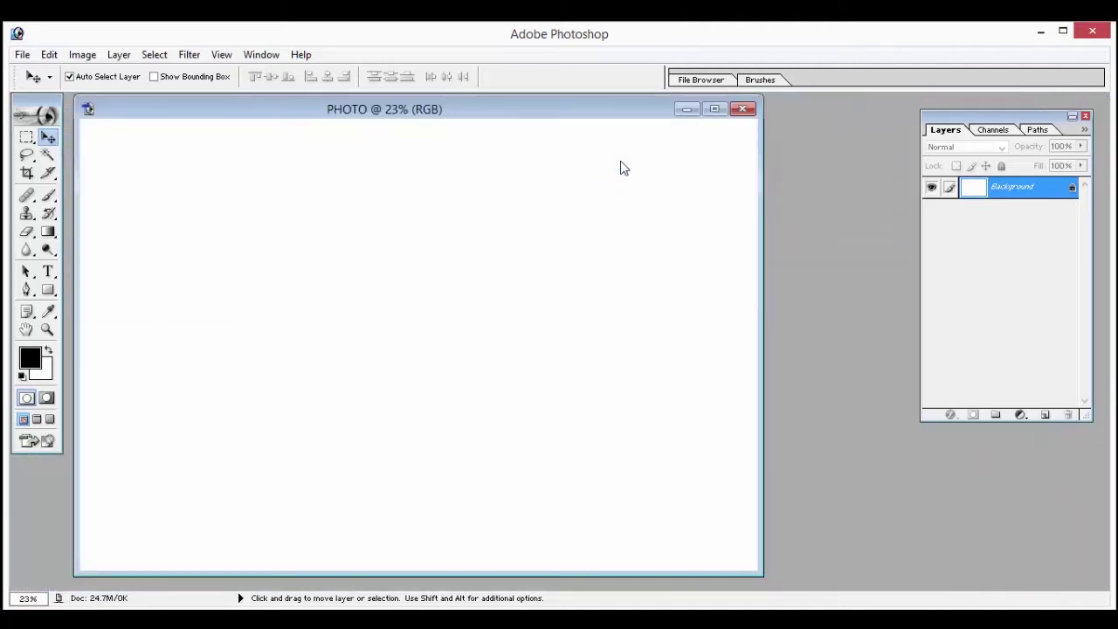
{"action": "left_click_drag", "start_coordinate": [604, 117], "coordinate": [660, 122]}
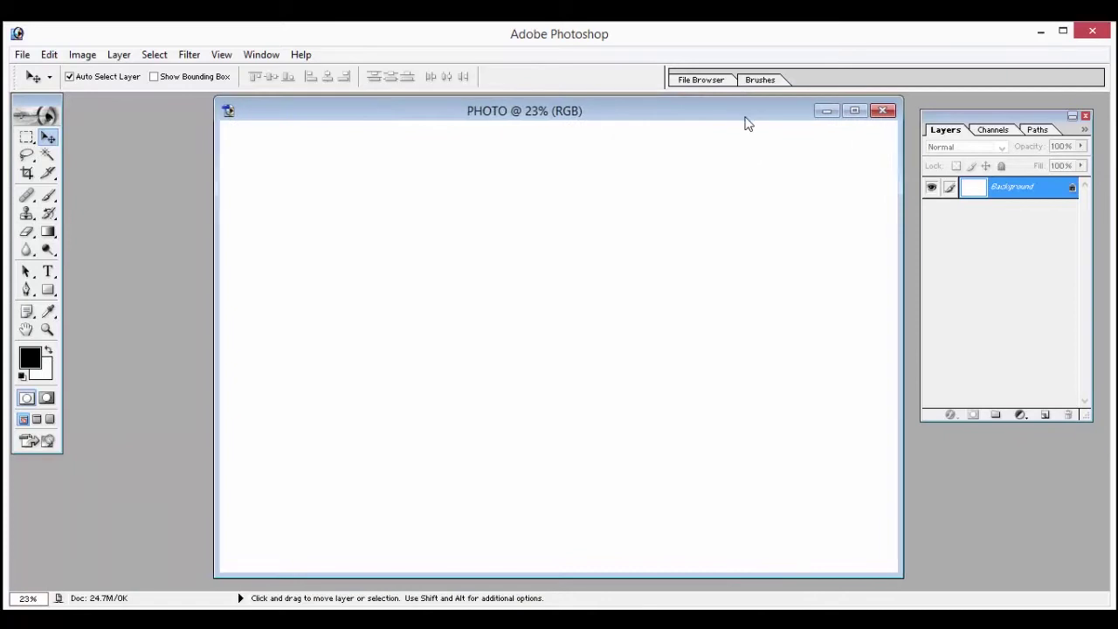
{"action": "right_click", "coordinate": [660, 122]}
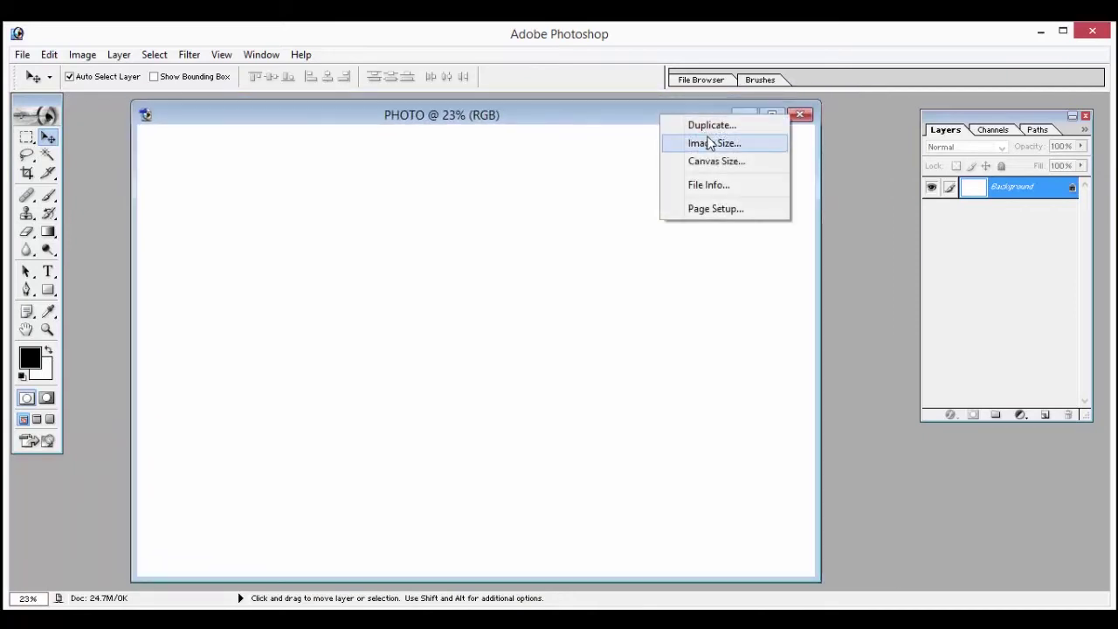
{"action": "left_click", "coordinate": [703, 142]}
{"action": "double_click", "coordinate": [489, 333]}
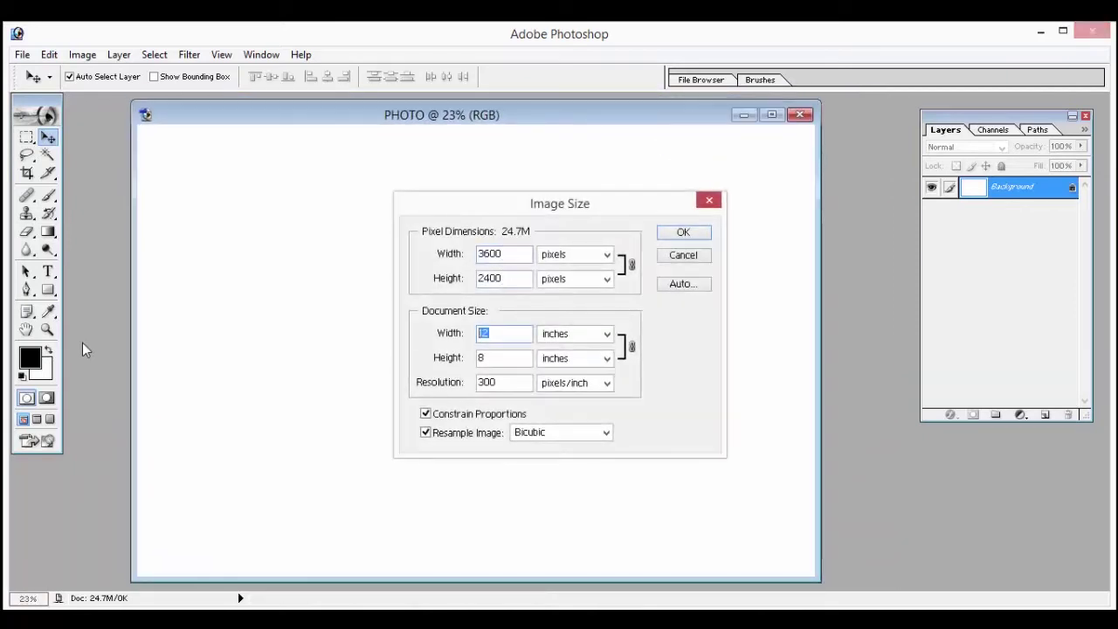
{"action": "type", "text": "6"}
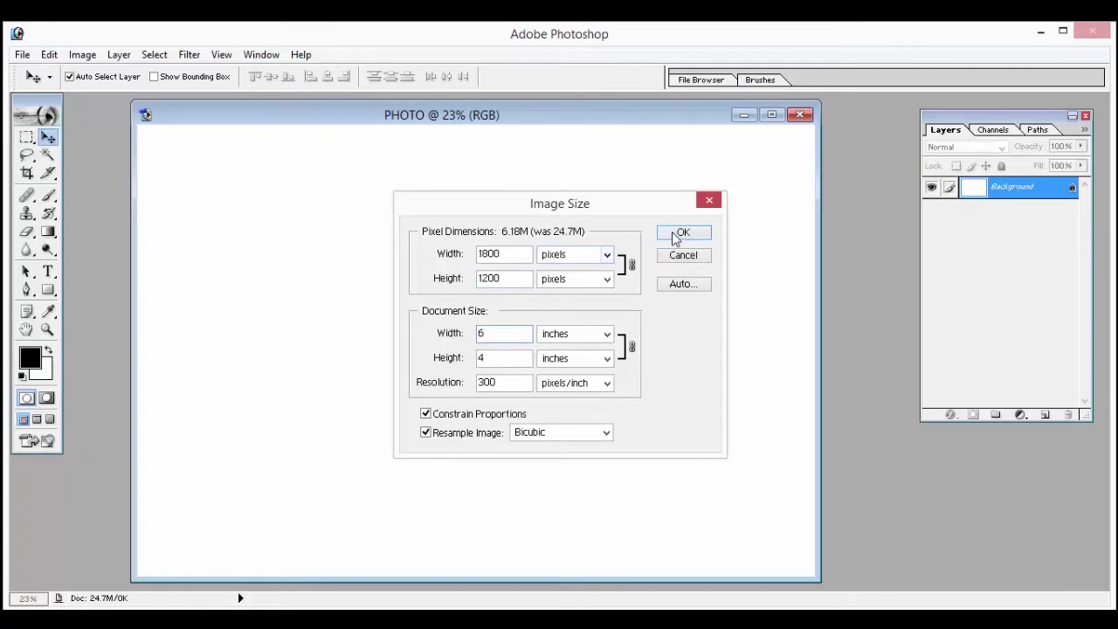
{"action": "left_click", "coordinate": [683, 231]}
{"action": "key", "text": "ctrl+0"}
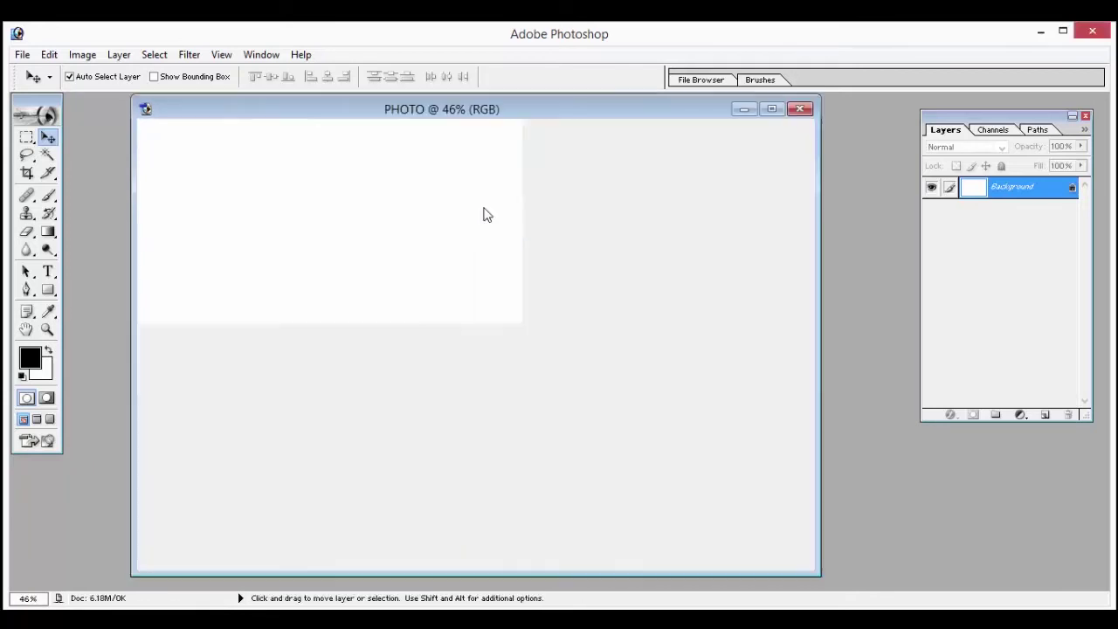
{"action": "mouse_move", "coordinate": [534, 115]}
{"action": "left_mouse_down"}
{"action": "mouse_move", "coordinate": [540, 107]}
{"action": "mouse_move", "coordinate": [594, 128]}
{"action": "left_mouse_up"}
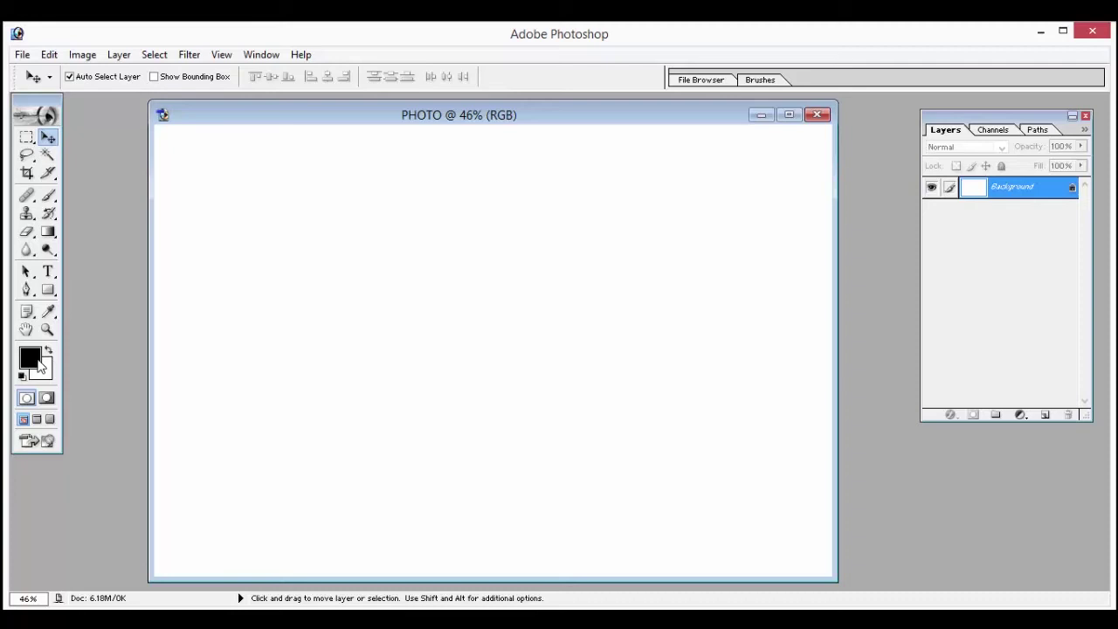
{"action": "left_click", "coordinate": [49, 55]}
{"action": "left_click", "coordinate": [105, 313]}
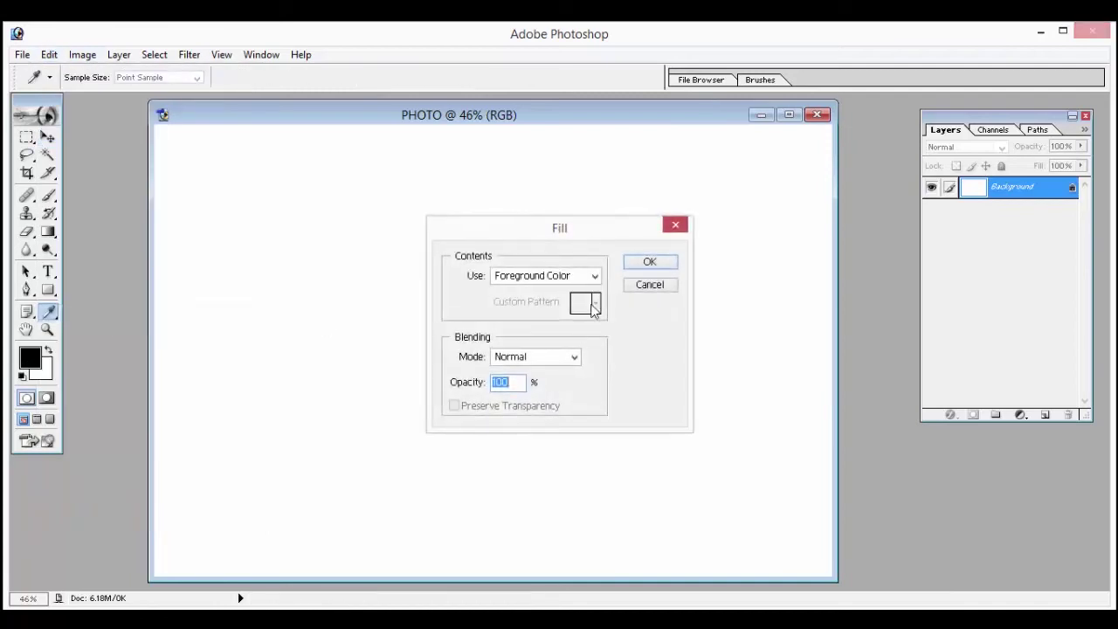
{"action": "left_click", "coordinate": [653, 264]}
{"action": "key", "text": "v"}
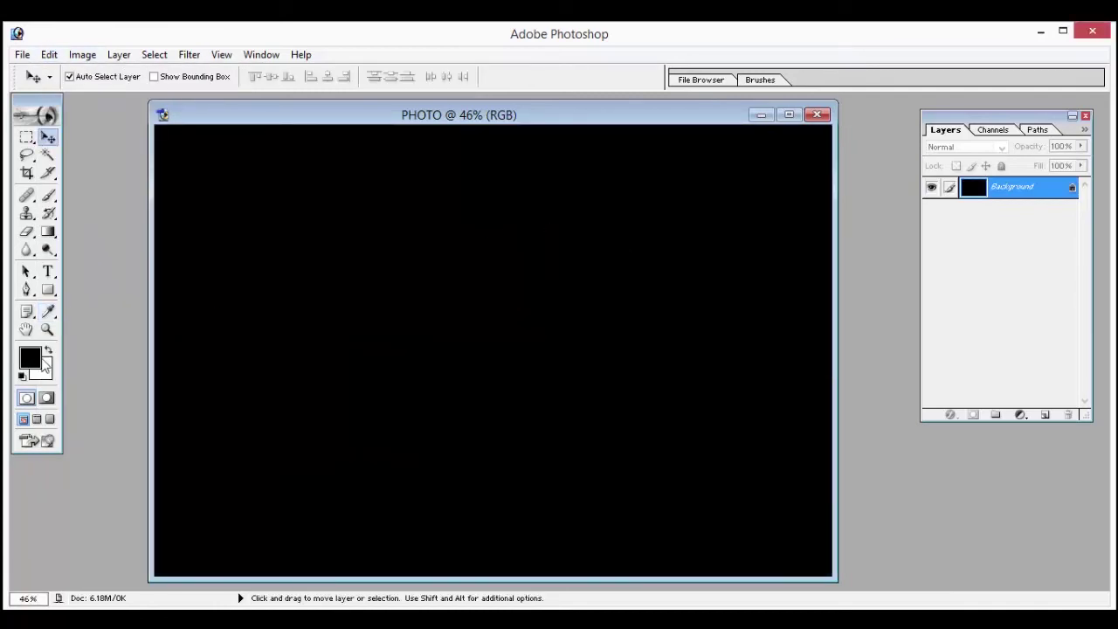
{"action": "left_click", "coordinate": [49, 54]}
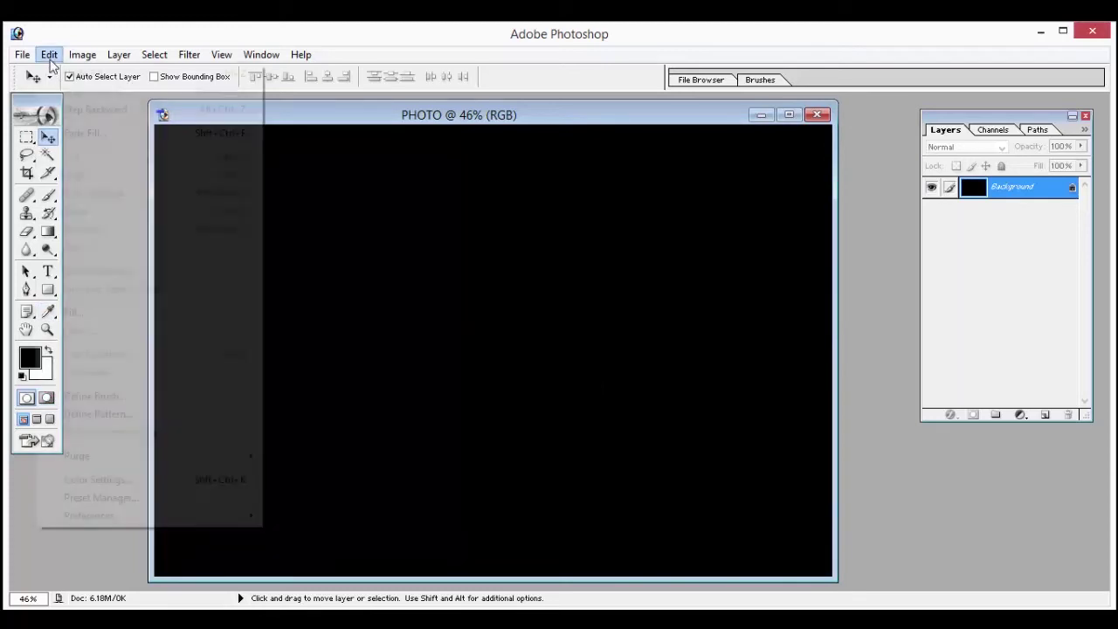
{"action": "left_click", "coordinate": [97, 314]}
{"action": "left_click", "coordinate": [593, 276]}
{"action": "left_click", "coordinate": [553, 306]}
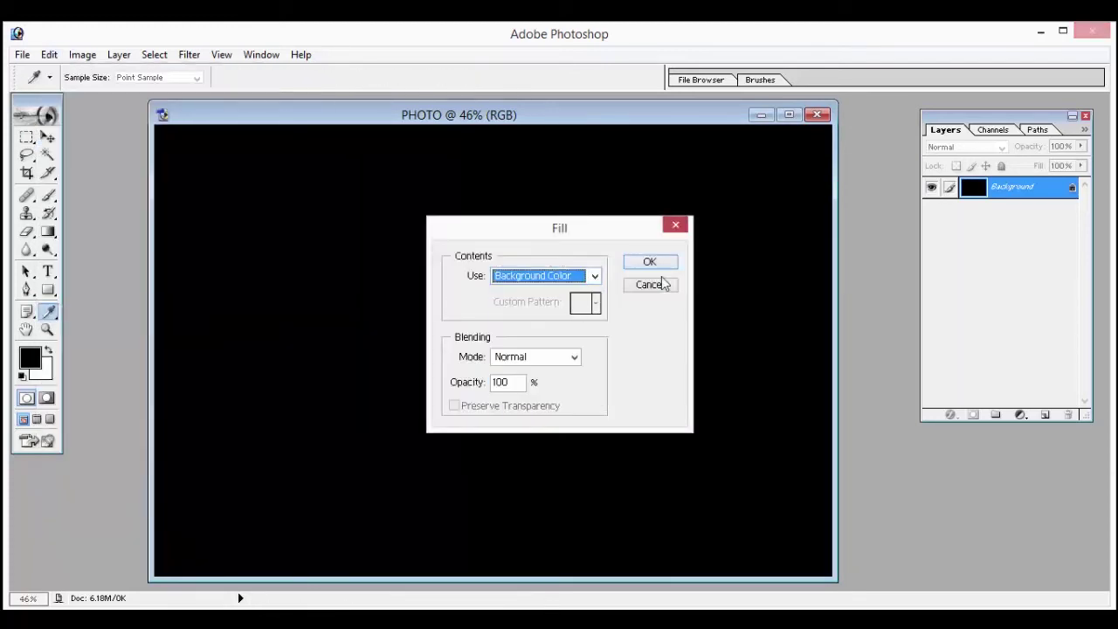
{"action": "left_click", "coordinate": [650, 262]}
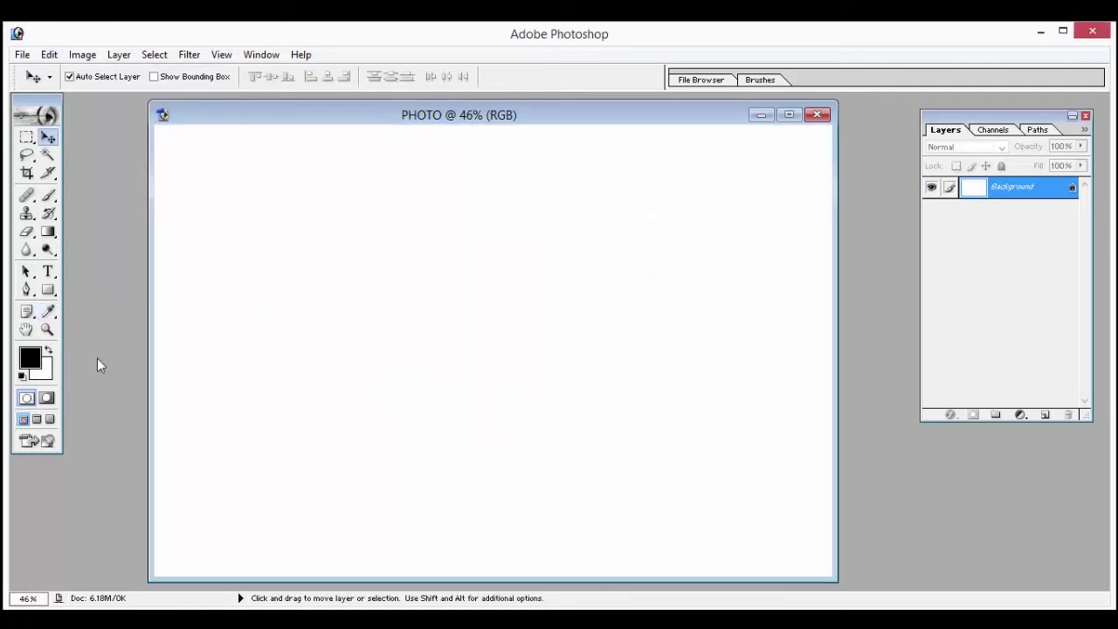
- Set the foreground colour to dark red 9A0D0D in the Color Picker
{"action": "left_click", "coordinate": [35, 365]}
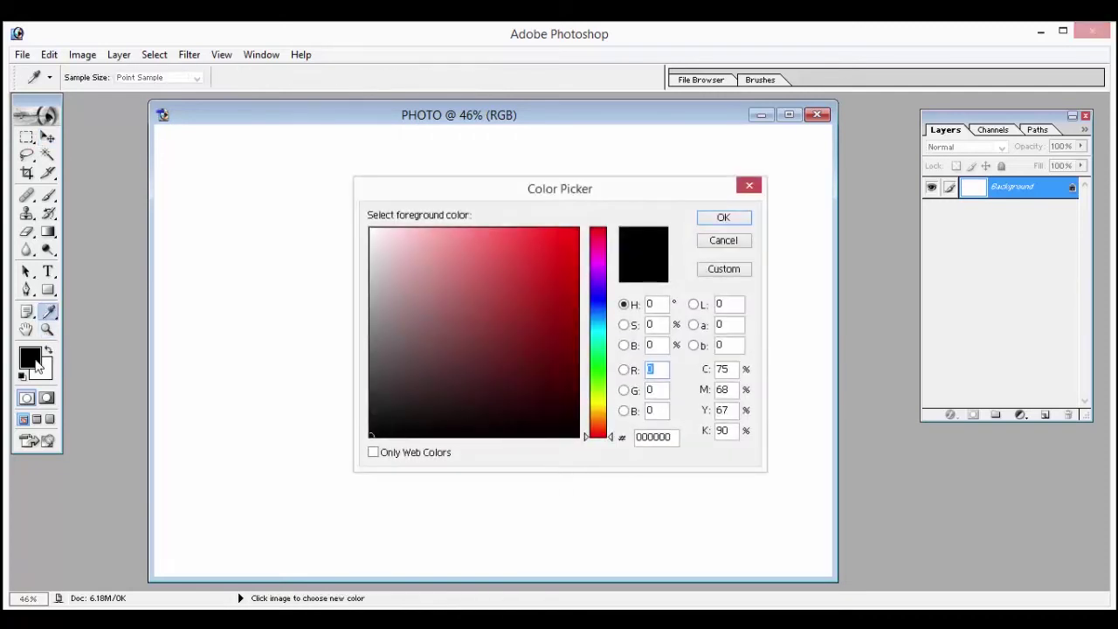
{"action": "left_click", "coordinate": [479, 317]}
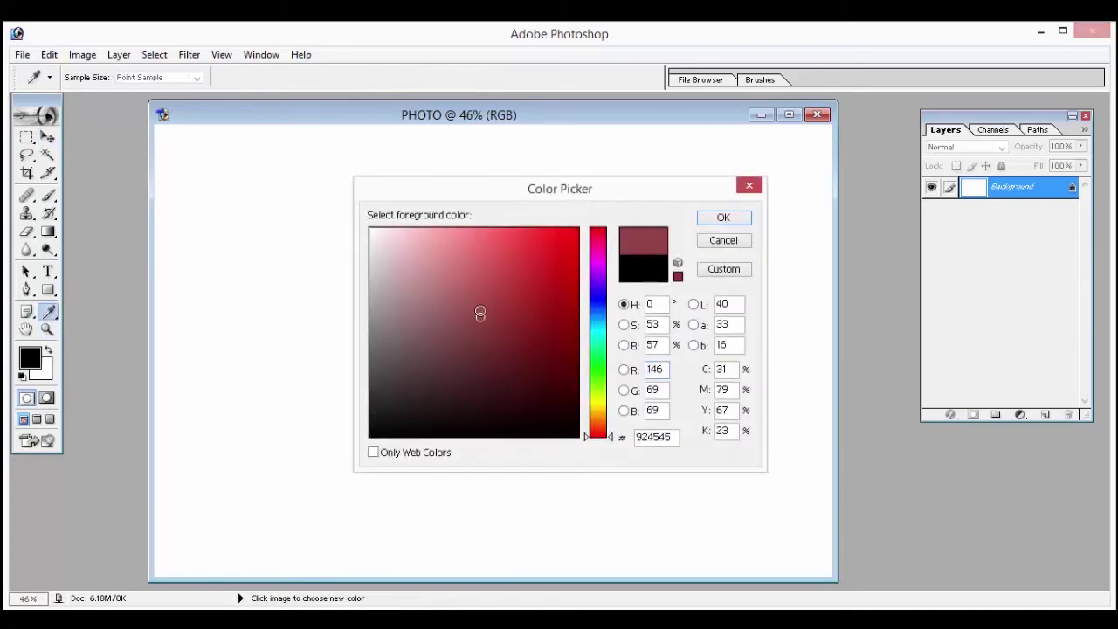
{"action": "left_click", "coordinate": [507, 263]}
{"action": "left_click", "coordinate": [561, 311]}
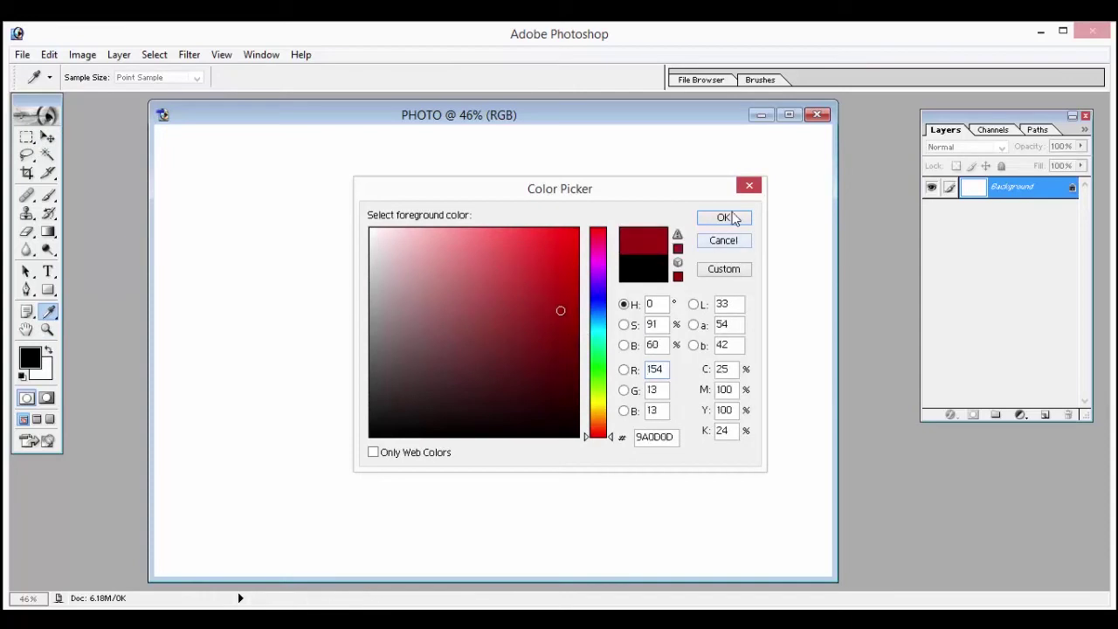
{"action": "left_click", "coordinate": [724, 217]}
{"action": "key", "text": "v"}
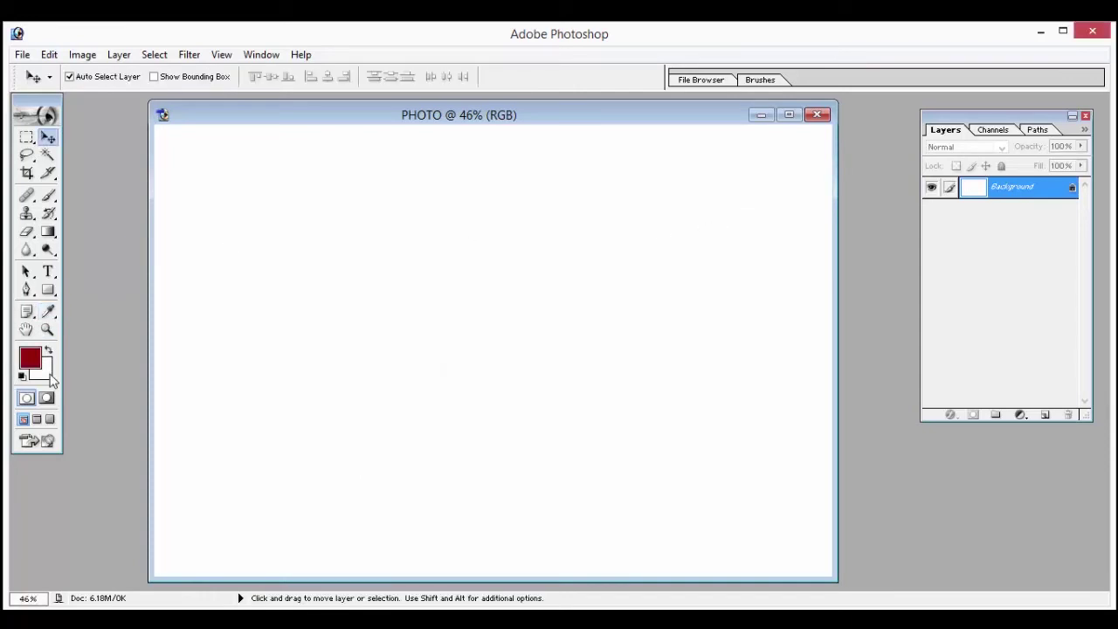
- Set the background colour to dark blue 080C98
{"action": "left_click", "coordinate": [45, 372]}
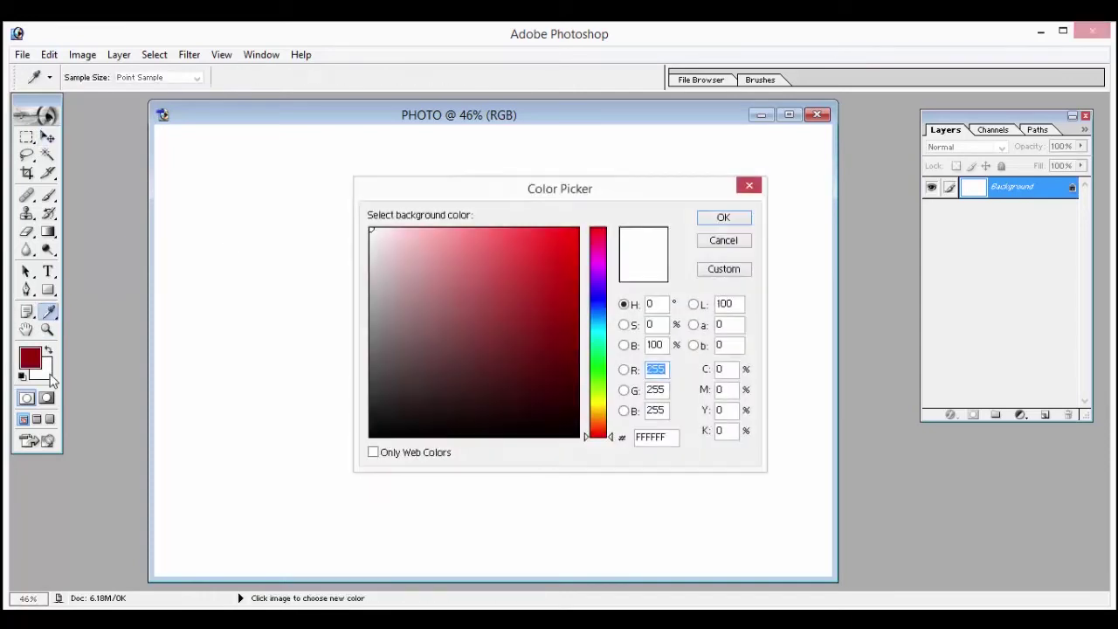
{"action": "left_click", "coordinate": [603, 299]}
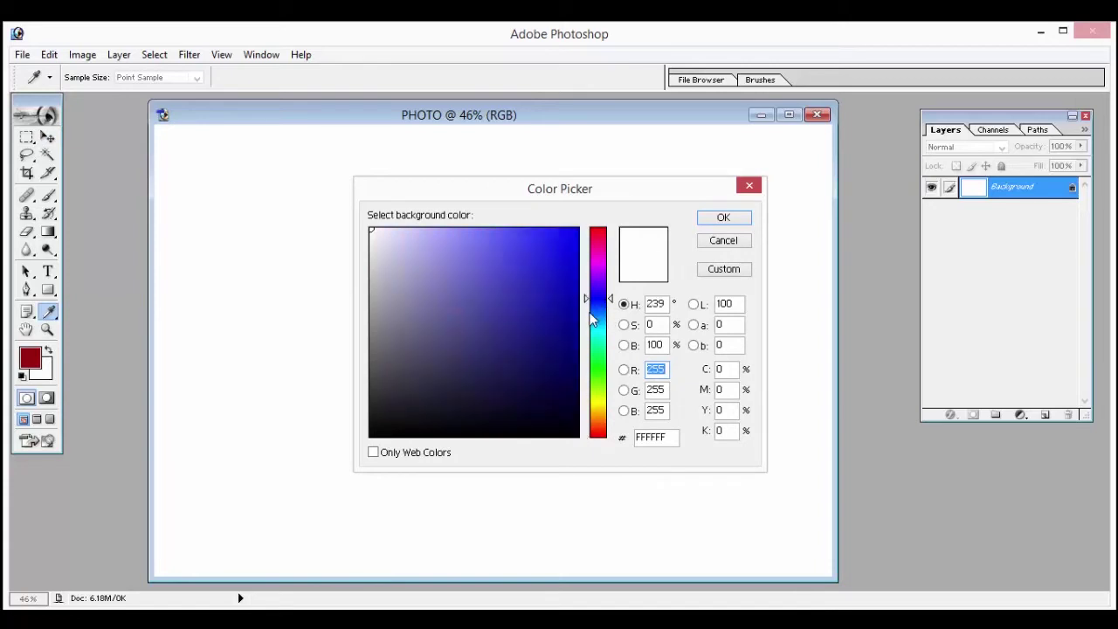
{"action": "left_click", "coordinate": [711, 218]}
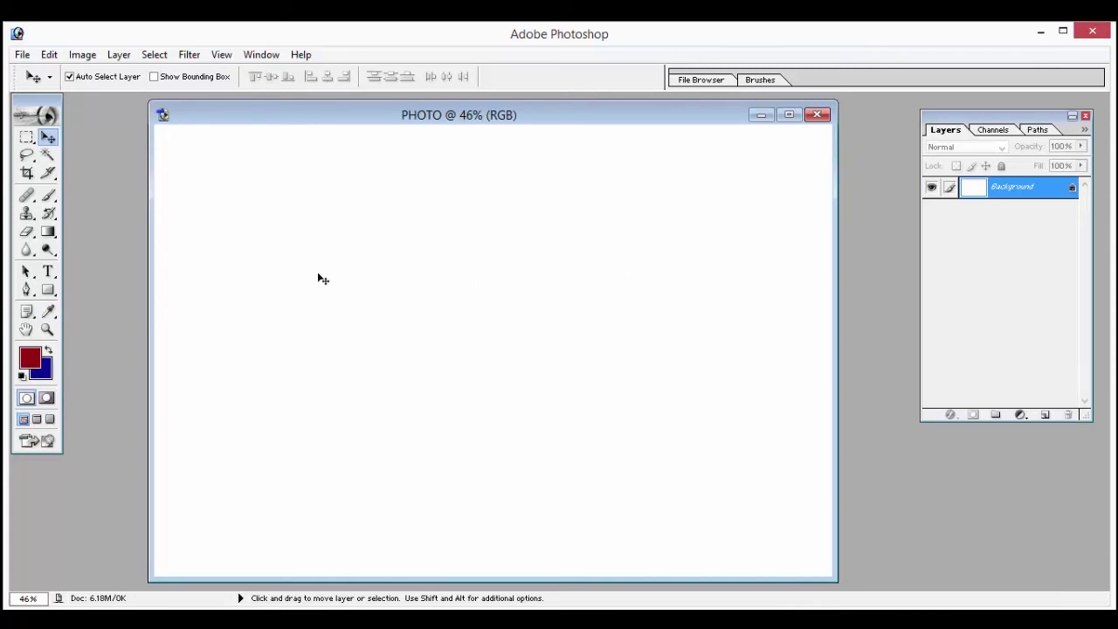
- Fill the canvas with the foreground red via Edit > Fill
{"action": "left_click", "coordinate": [49, 54]}
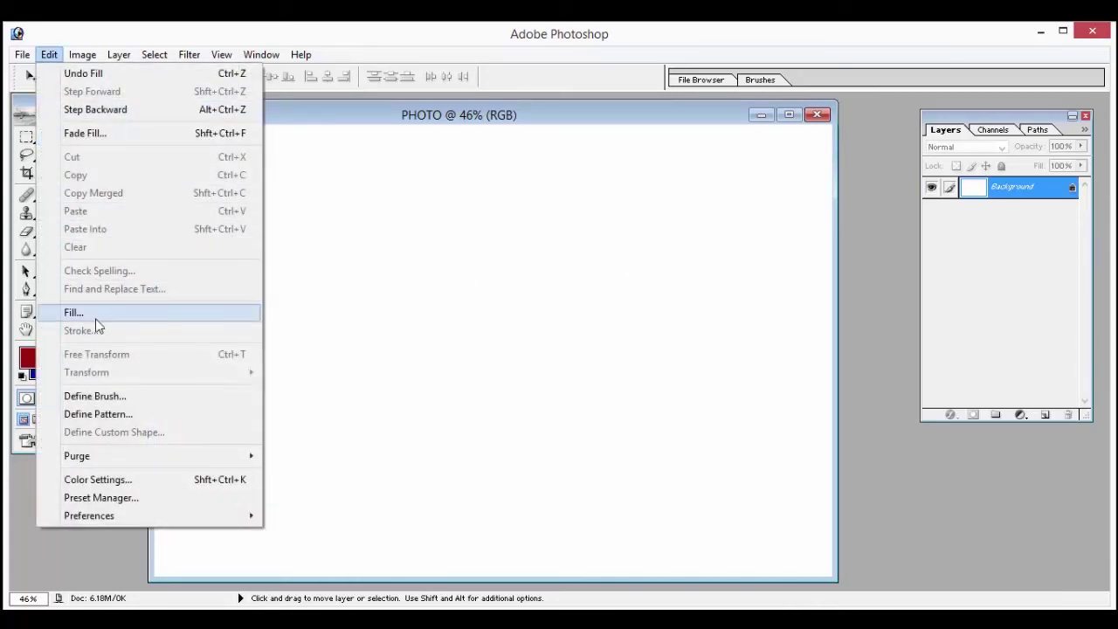
{"action": "left_click", "coordinate": [79, 312]}
{"action": "left_click", "coordinate": [559, 276]}
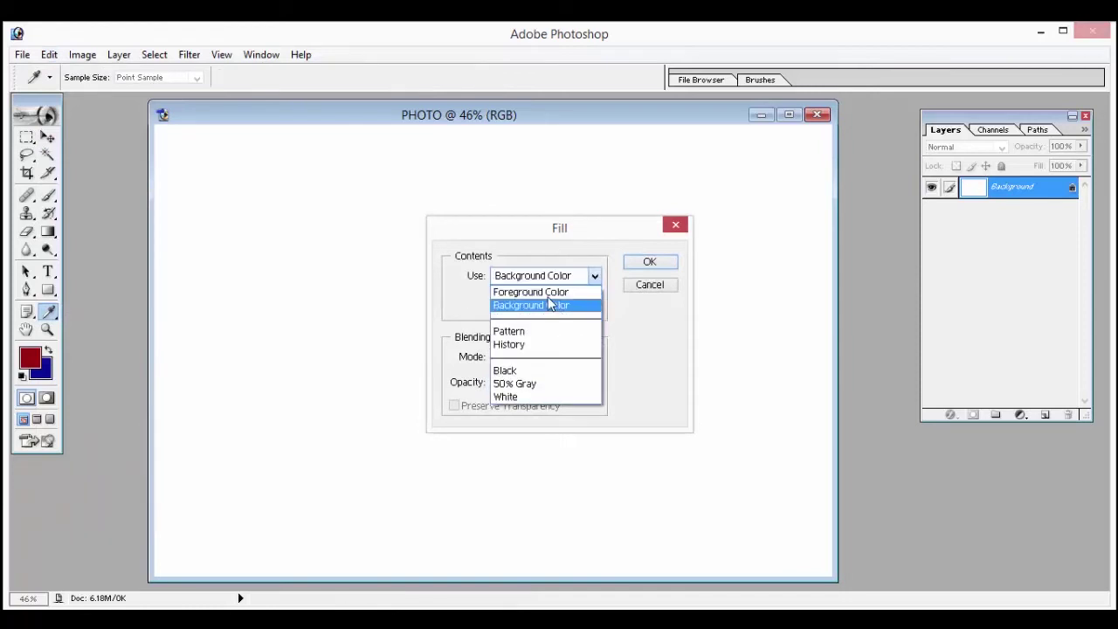
{"action": "left_click", "coordinate": [559, 292]}
{"action": "left_click", "coordinate": [647, 262]}
{"action": "key", "text": "v"}
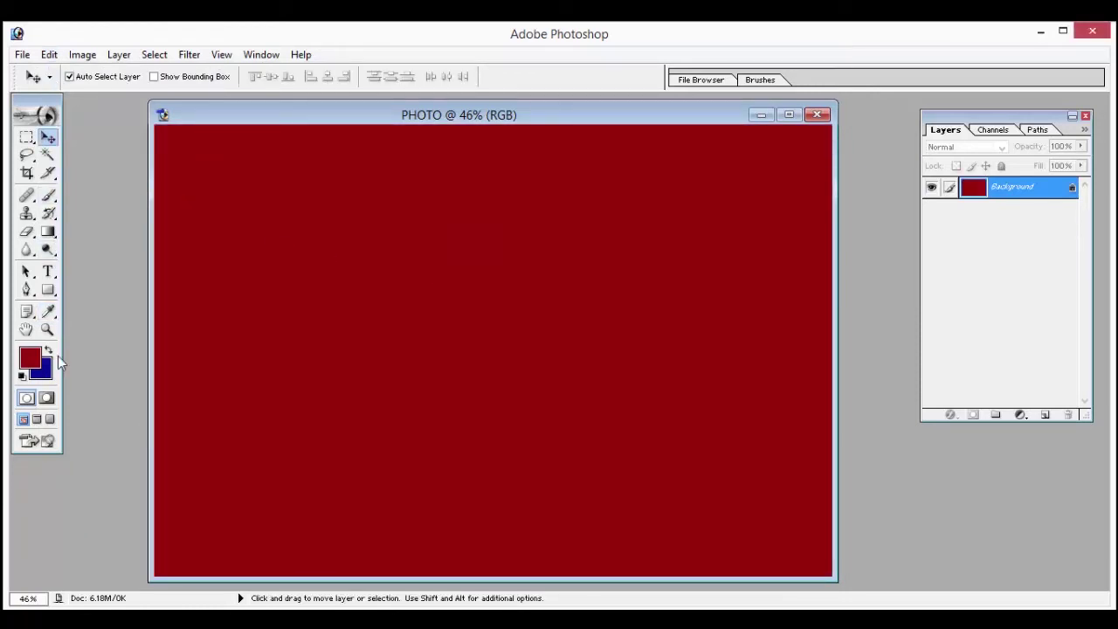
- Refill the canvas with the background blue via Edit > Fill
{"action": "left_click", "coordinate": [49, 54]}
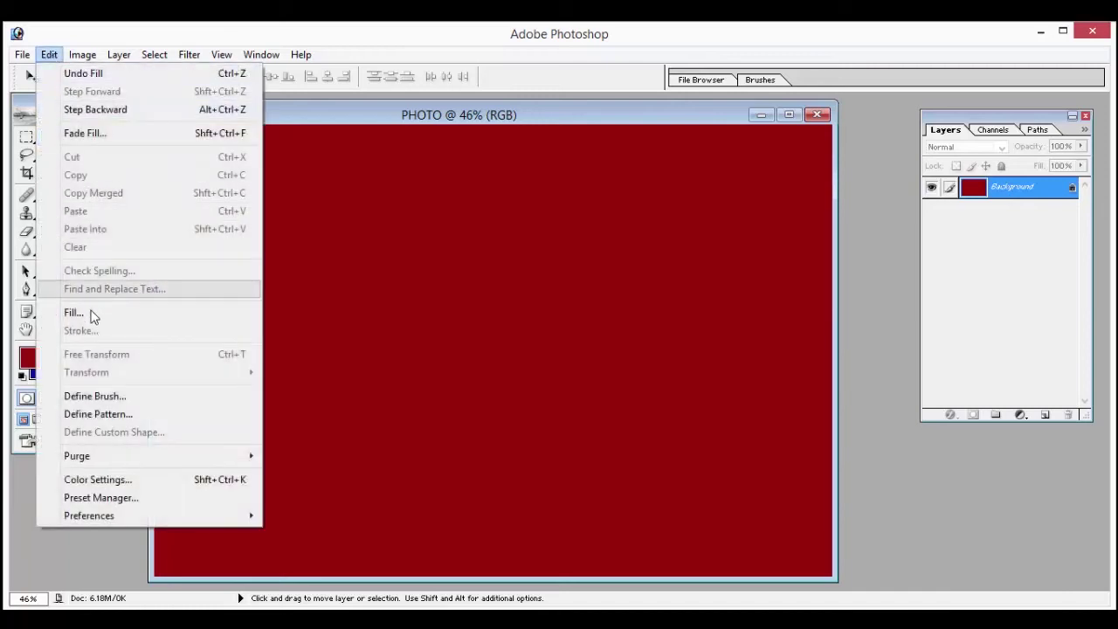
{"action": "left_click", "coordinate": [87, 311]}
{"action": "left_click", "coordinate": [594, 276]}
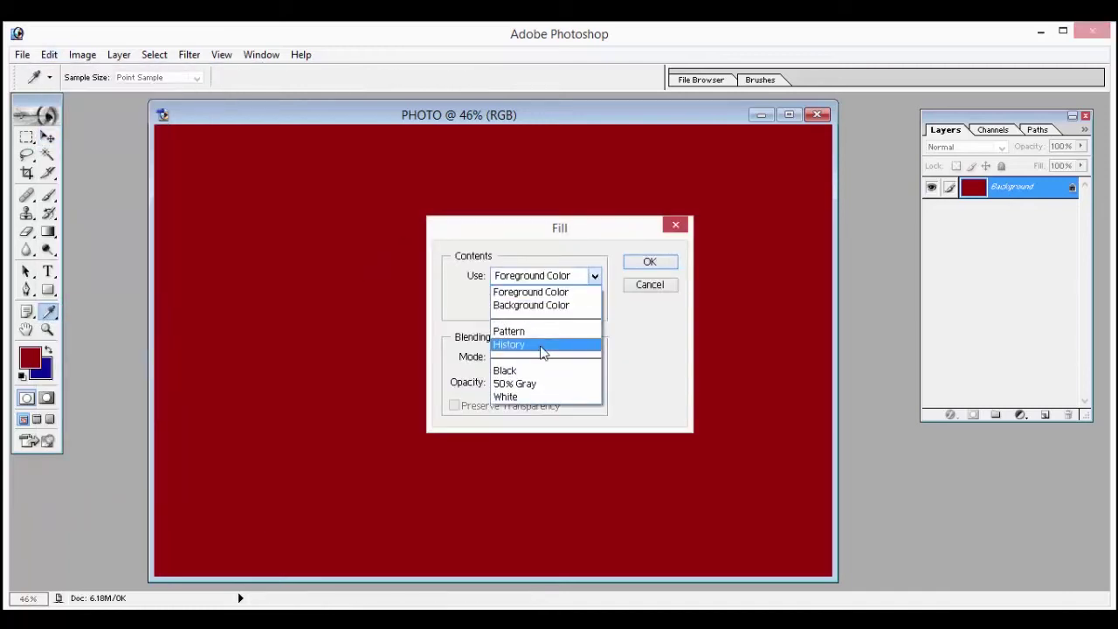
{"action": "left_click", "coordinate": [579, 305]}
{"action": "left_click", "coordinate": [648, 264]}
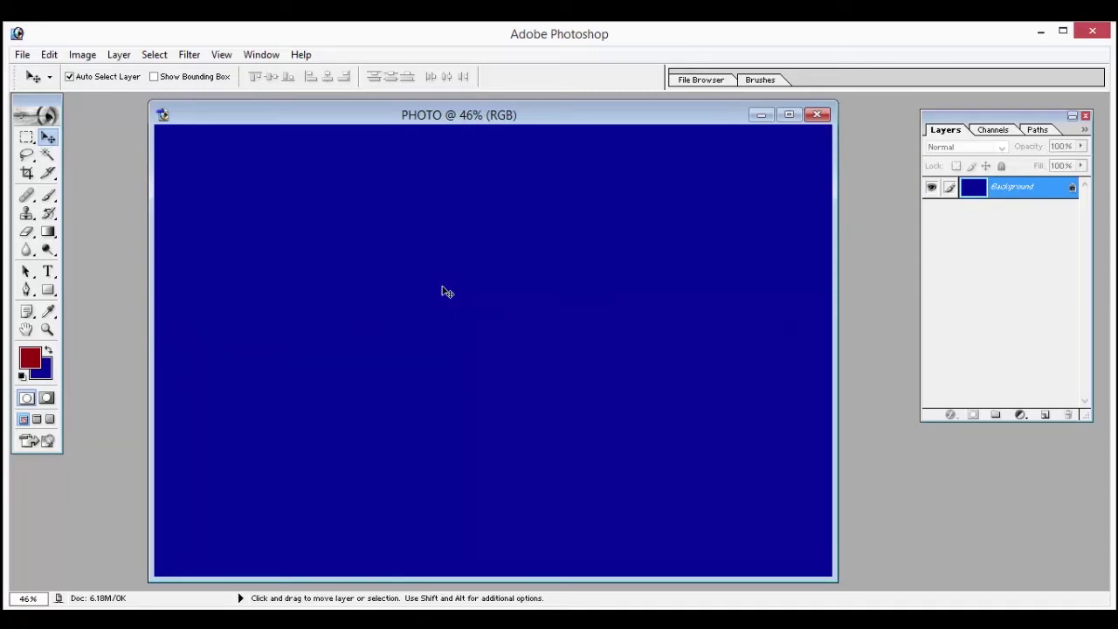
- Toggle red and blue fills with Alt+Backspace and Ctrl+Backspace, ending on blue
{"action": "key", "text": "alt+BackSpace"}
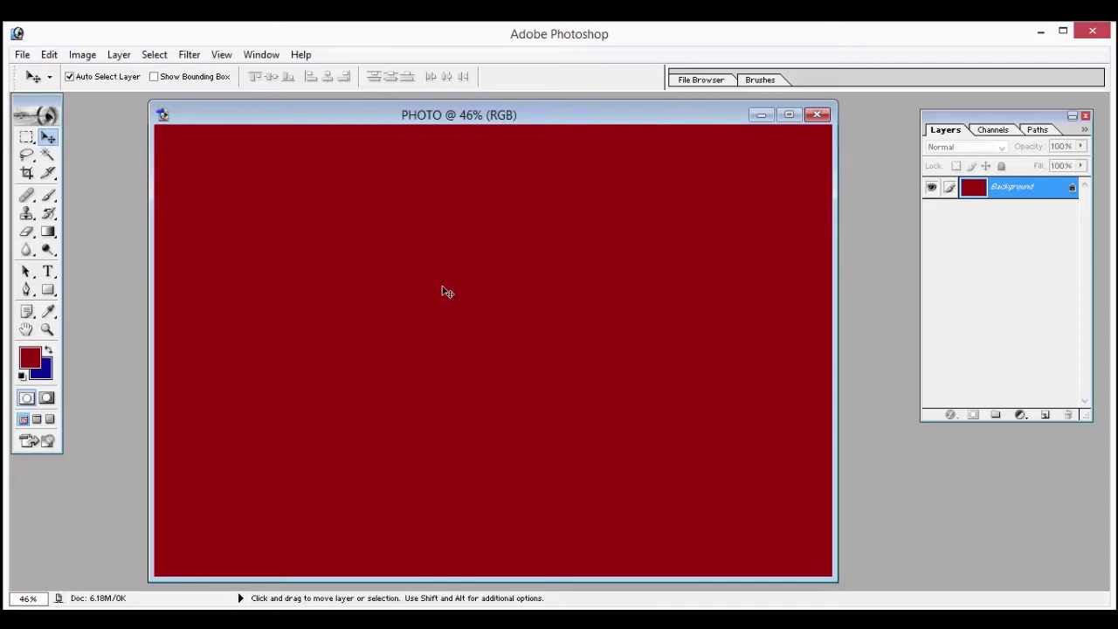
{"action": "key", "text": "ctrl+BackSpace"}
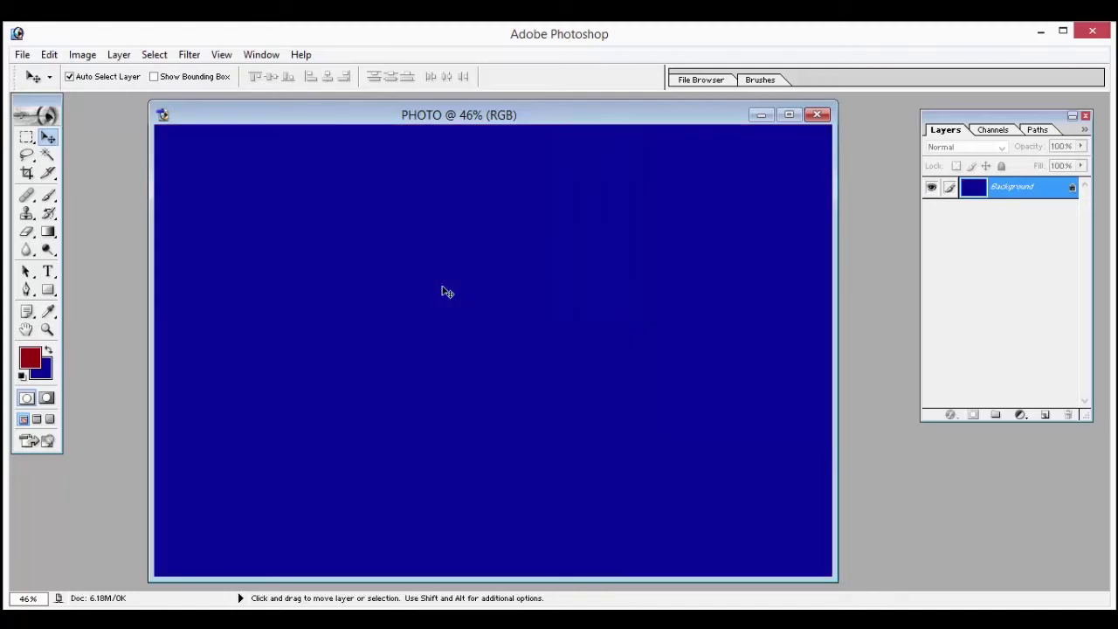
{"action": "key", "text": "alt+BackSpace"}
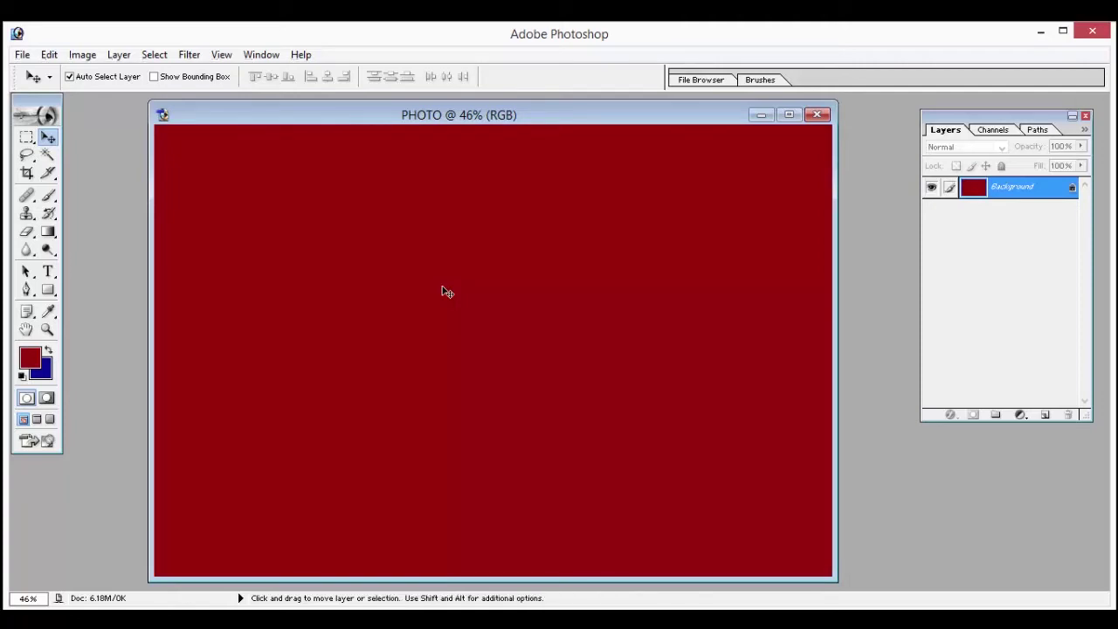
{"action": "key", "text": "ctrl+BackSpace"}
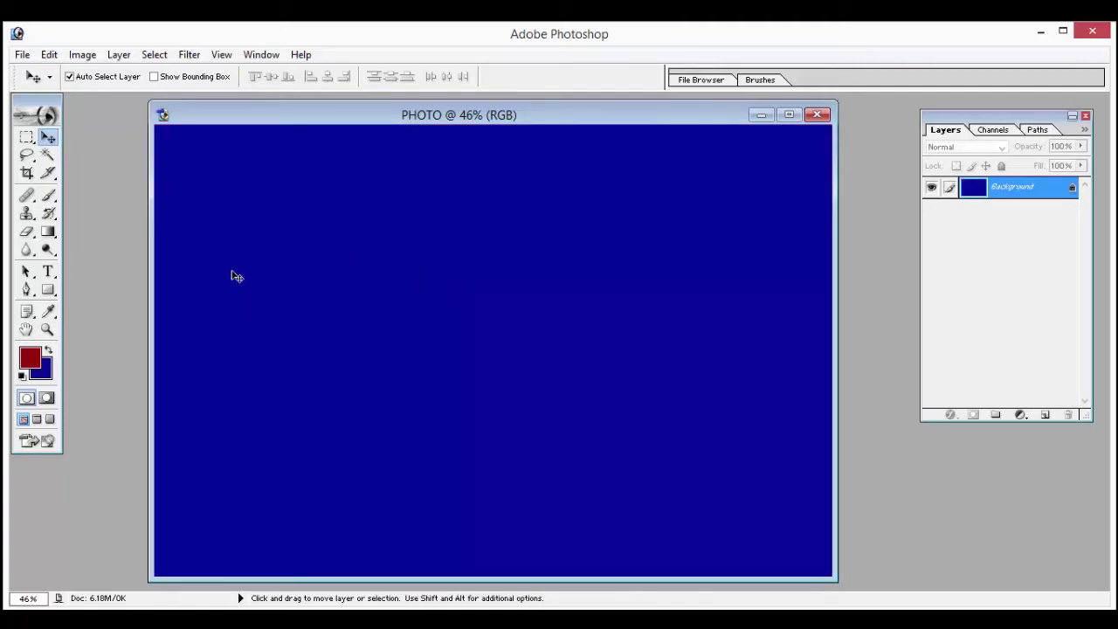
{"action": "left_click", "coordinate": [48, 272]}
- Type the first note, set it in Arial, and move it toward the canvas centre
{"action": "left_click", "coordinate": [306, 304]}
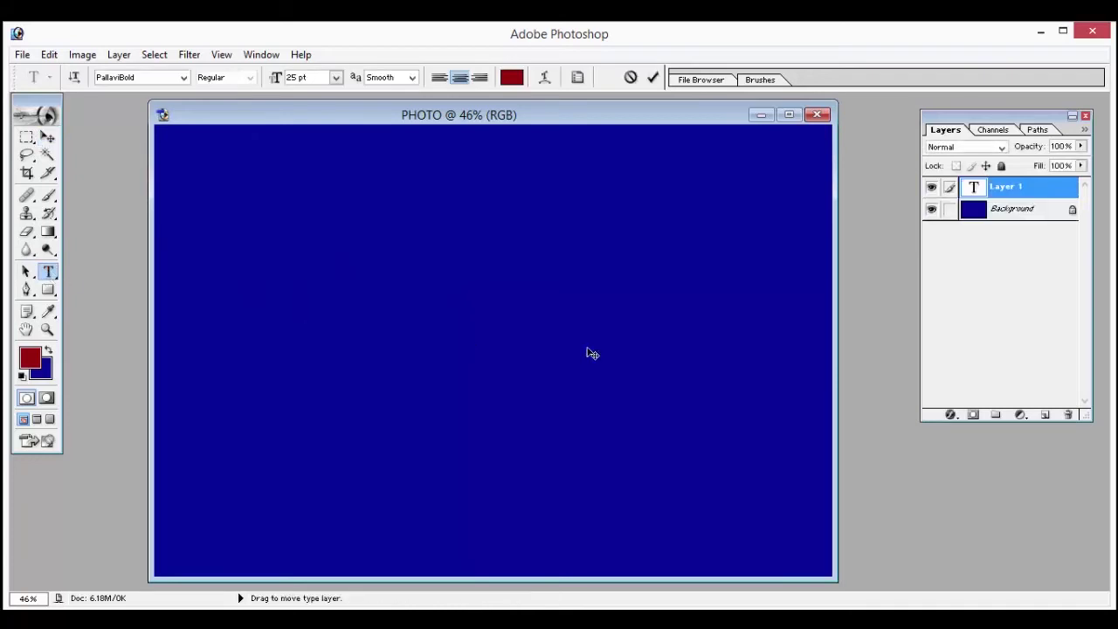
{"action": "type", "text": "palinamujulu"}
{"action": "key", "text": "ctrl+a"}
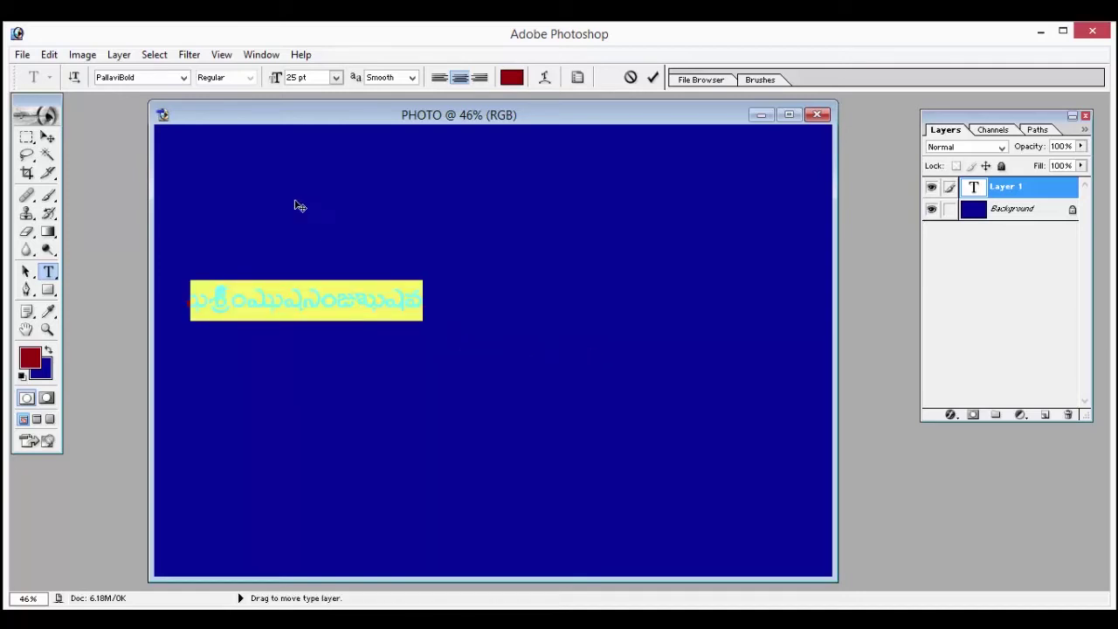
{"action": "left_click", "coordinate": [152, 78]}
{"action": "type", "text": "Arial"}
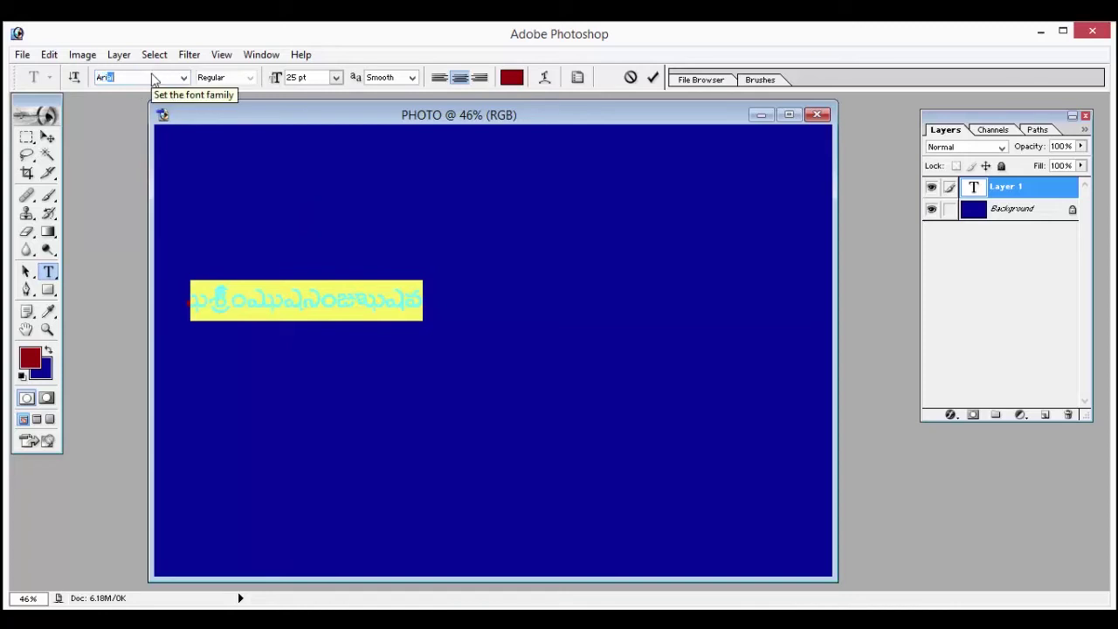
{"action": "key", "text": "Return"}
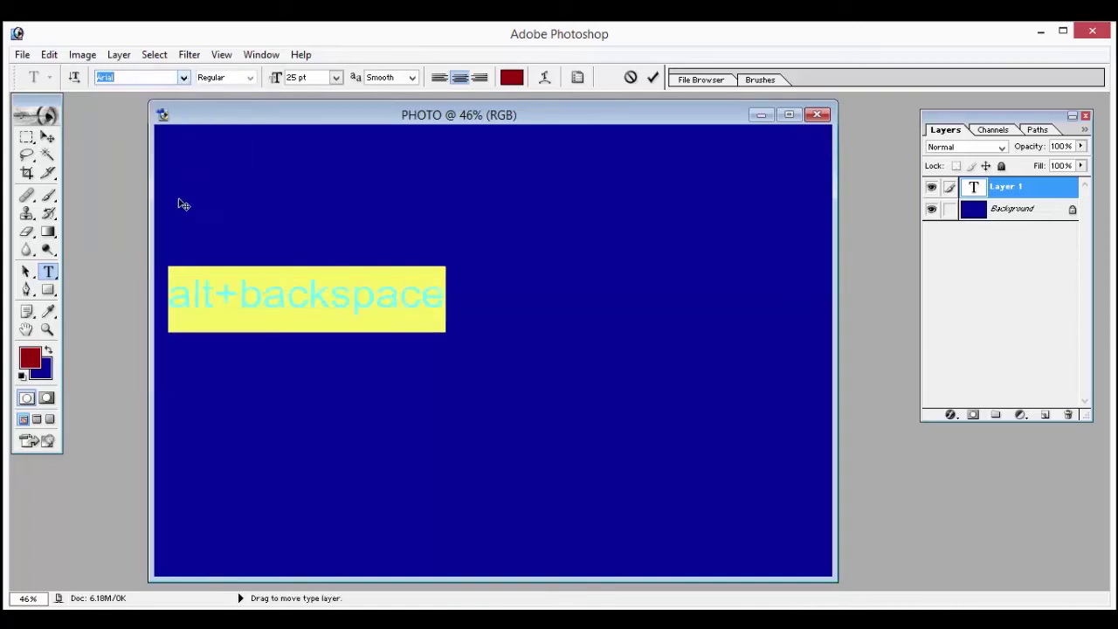
{"action": "left_click_drag", "start_coordinate": [299, 407], "coordinate": [397, 403]}
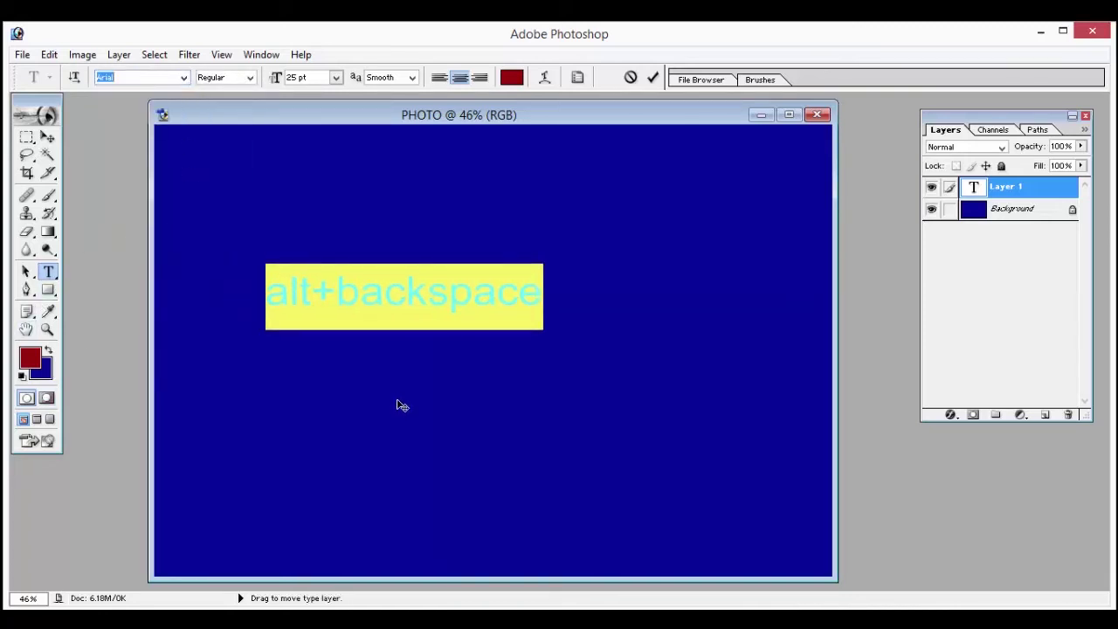
{"action": "left_click", "coordinate": [47, 137]}
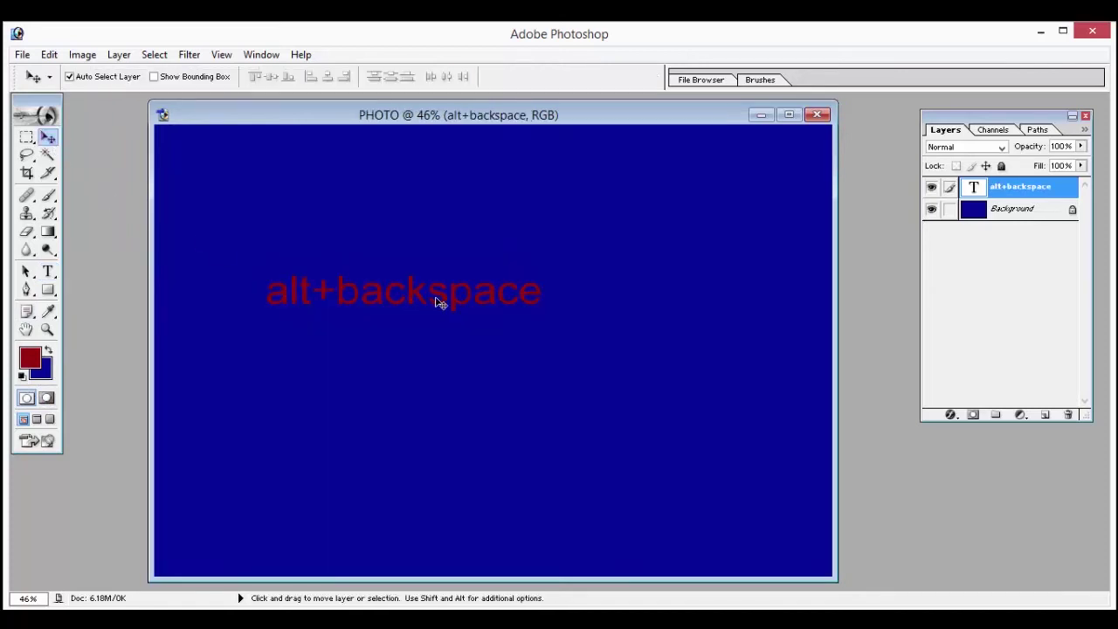
- Extend the text with 'to fill', 'fore ground color' and 'ctlr+back space to fill'
{"action": "left_click", "coordinate": [48, 271]}
{"action": "left_click", "coordinate": [548, 295]}
{"action": "type", "text": "to fill"}
{"action": "key", "text": "Return"}
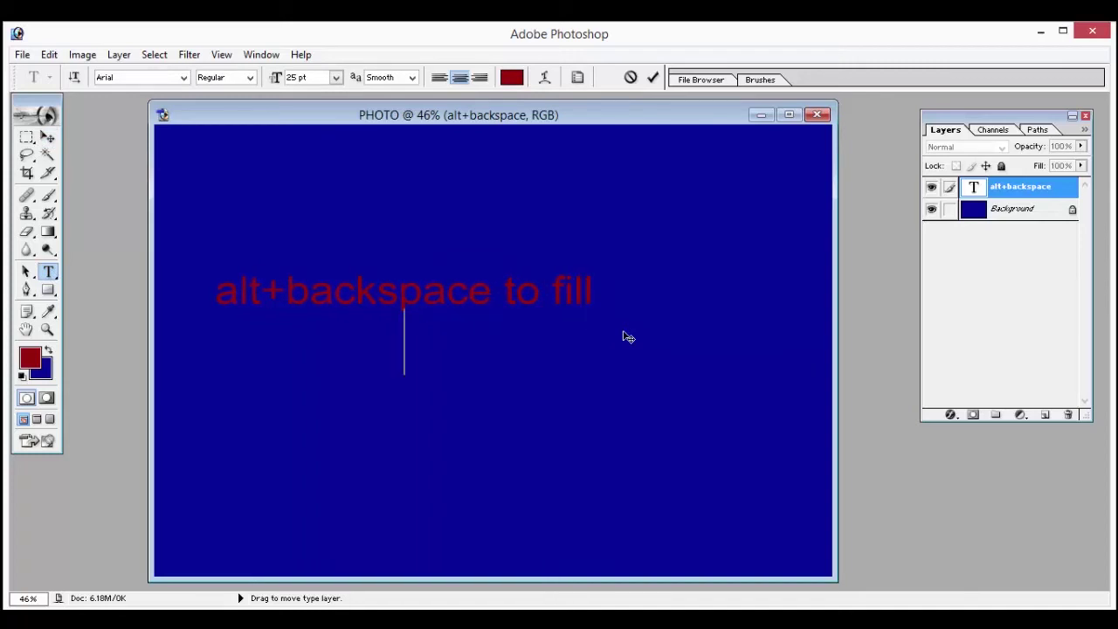
{"action": "type", "text": "fore grou ng"}
{"action": "key", "text": "BackSpace"}
{"action": "type", "text": "d color  "}
{"action": "type", "text": "c"}
{"action": "type", "text": "r"}
{"action": "key", "text": "BackSpace"}
{"action": "type", "text": "t"}
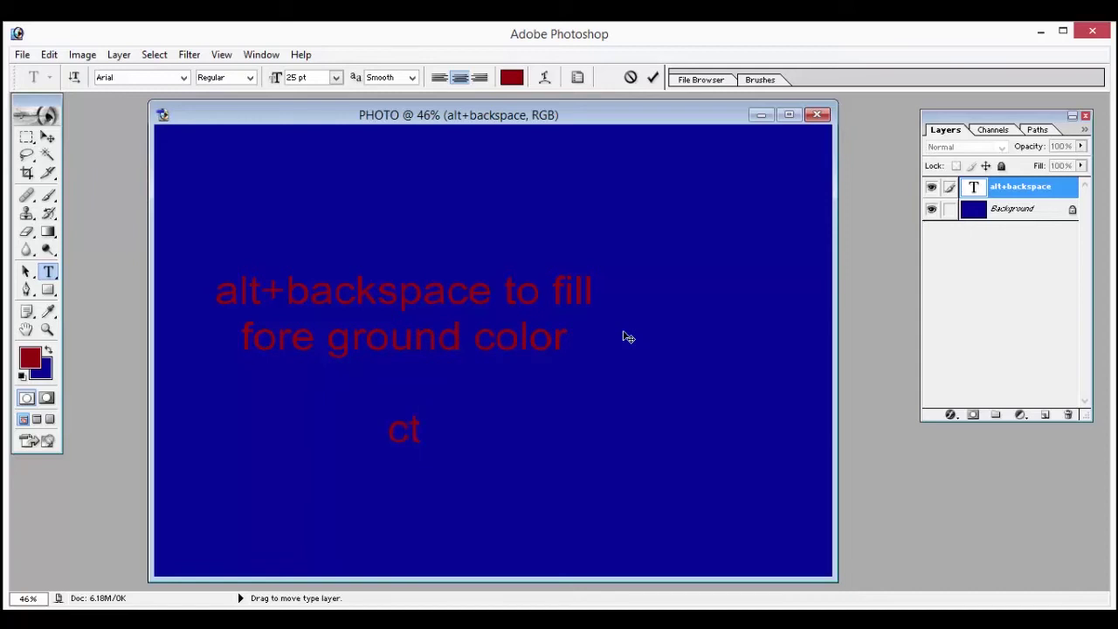
{"action": "type", "text": "lr+"}
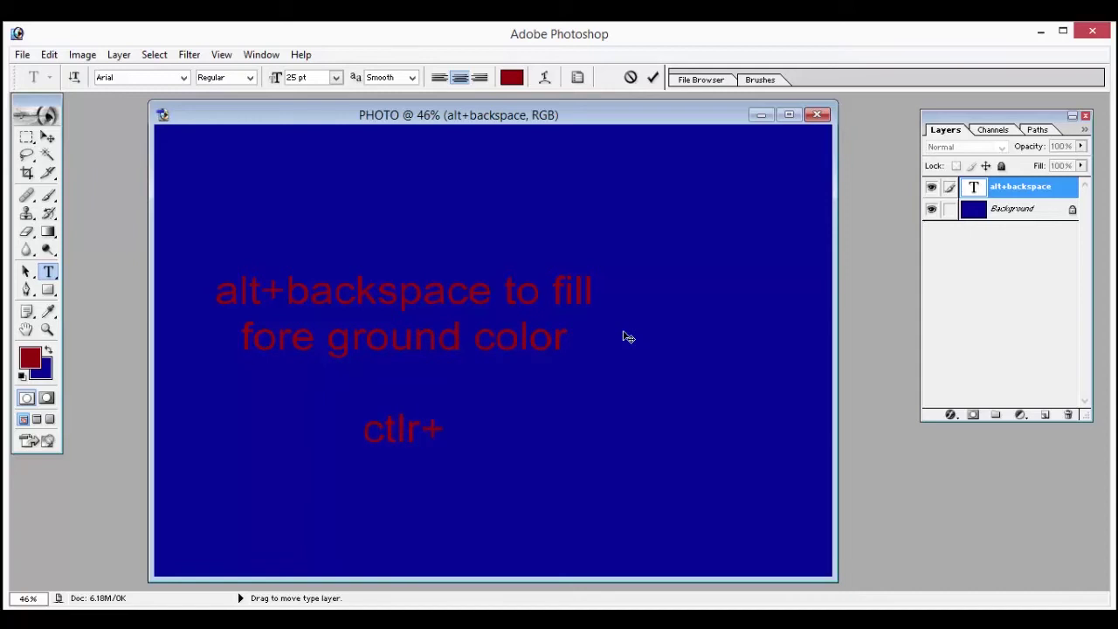
{"action": "type", "text": "back space to fill"}
- Add the line 'background color' and select all the text
{"action": "key", "text": "Return"}
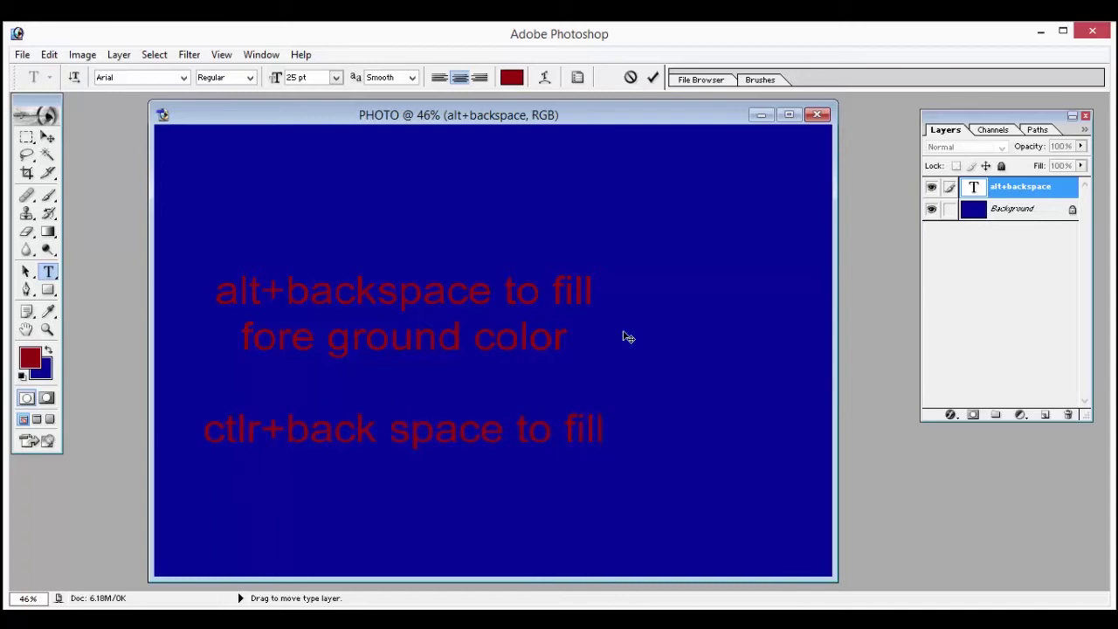
{"action": "type", "text": "background color"}
{"action": "key", "text": "ctrl+a"}
{"action": "mouse_move", "coordinate": [669, 469]}
{"action": "left_mouse_down"}
{"action": "mouse_move", "coordinate": [738, 397]}
{"action": "mouse_move", "coordinate": [759, 395]}
{"action": "left_mouse_up"}
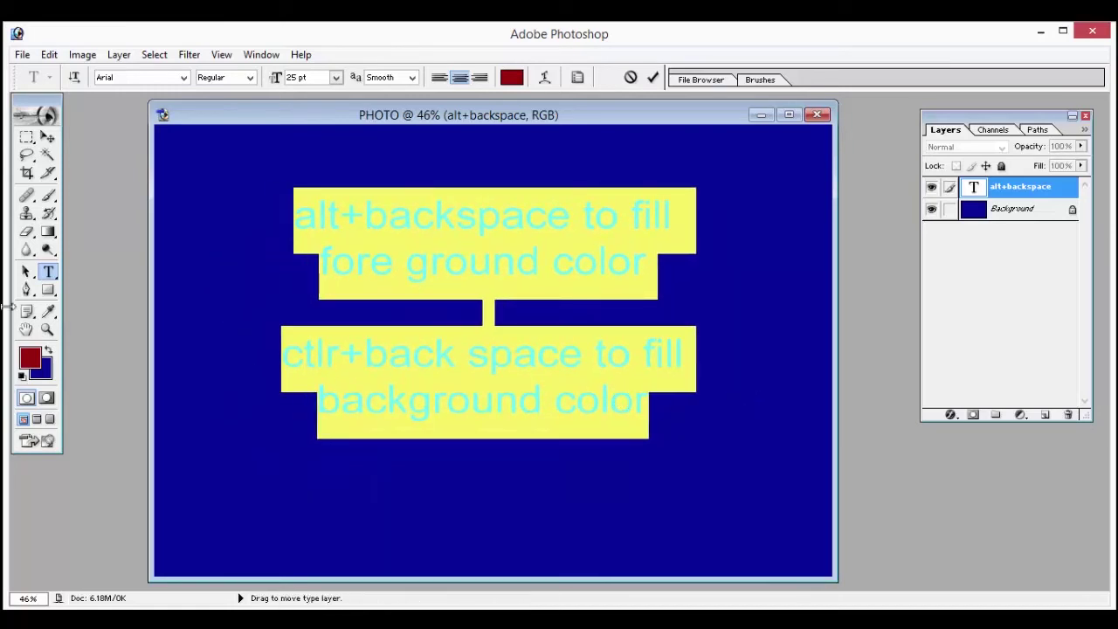
- Change the text colour to near-white FBFBFB and commit it with the Move tool
{"action": "left_click", "coordinate": [31, 354]}
{"action": "left_click", "coordinate": [371, 232]}
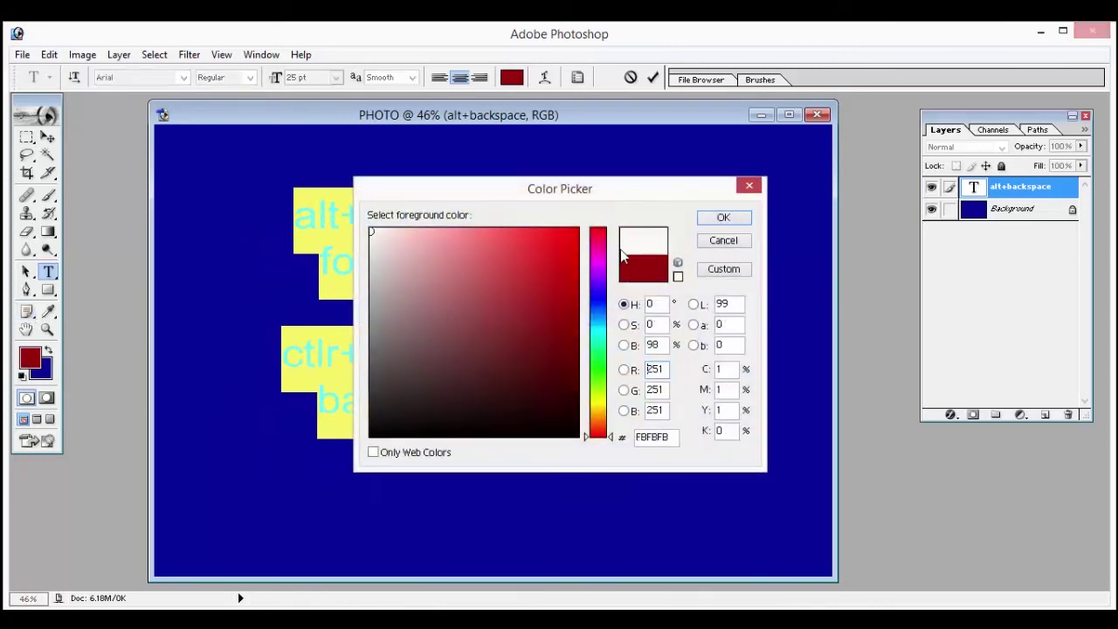
{"action": "left_click", "coordinate": [721, 217]}
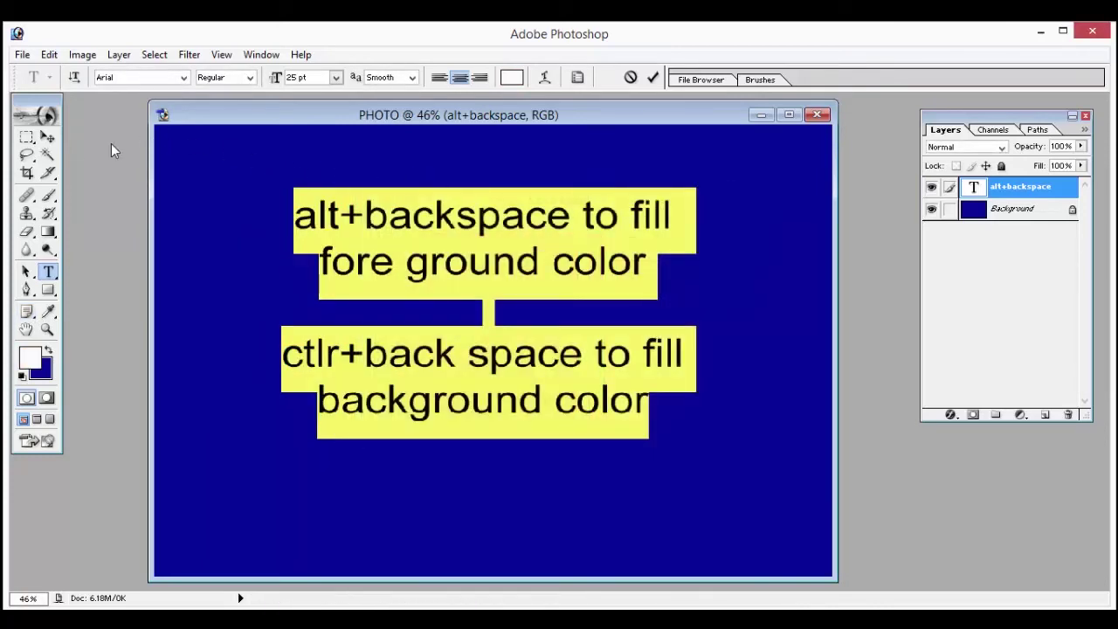
{"action": "left_click", "coordinate": [55, 138]}
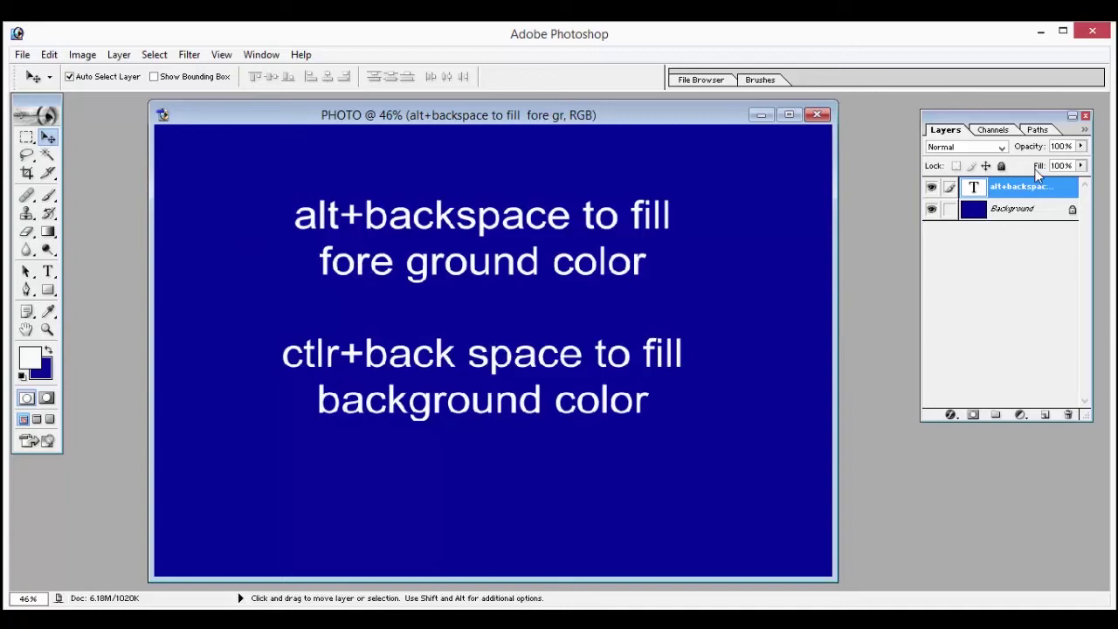
- Select the text layer and drag it, dismissing the locked-layer warnings
{"action": "left_click", "coordinate": [1031, 213]}
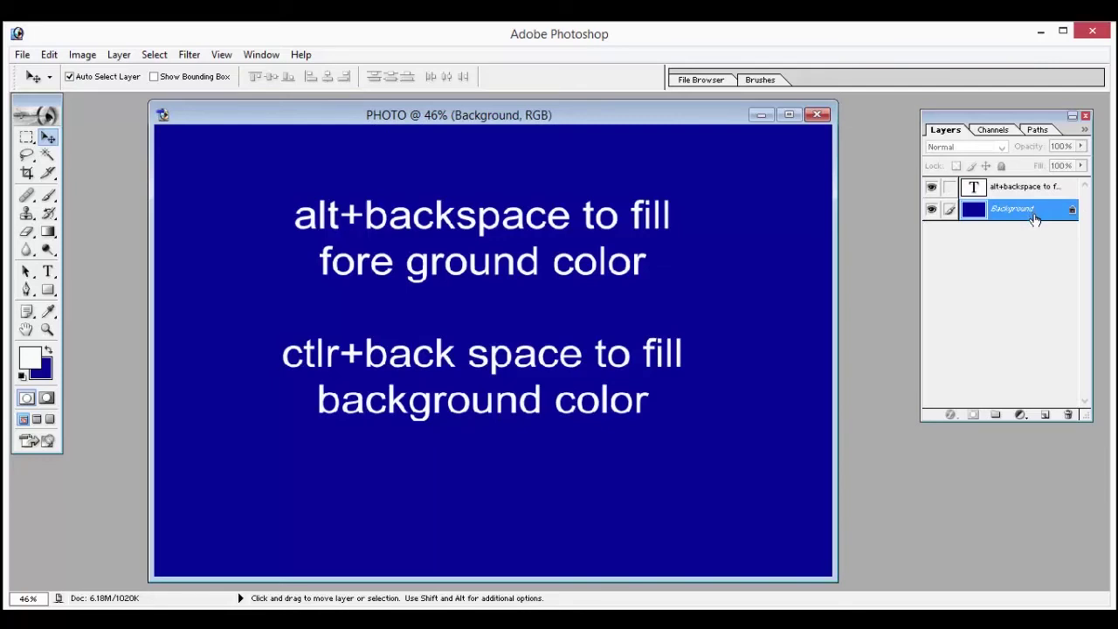
{"action": "left_click", "coordinate": [1035, 192]}
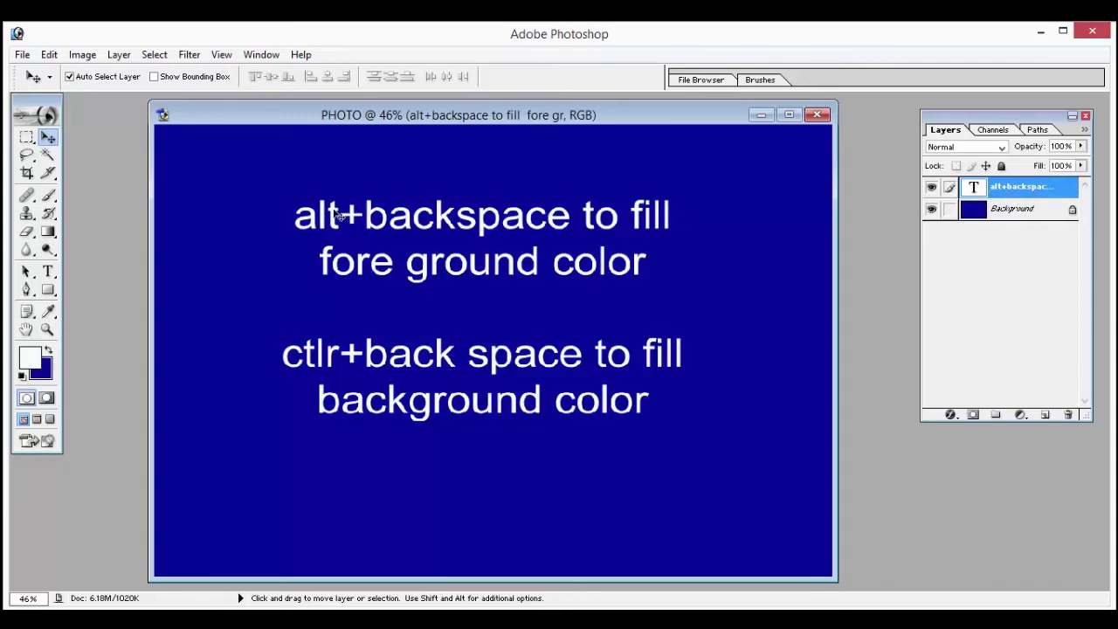
{"action": "left_click_drag", "start_coordinate": [336, 214], "coordinate": [372, 229]}
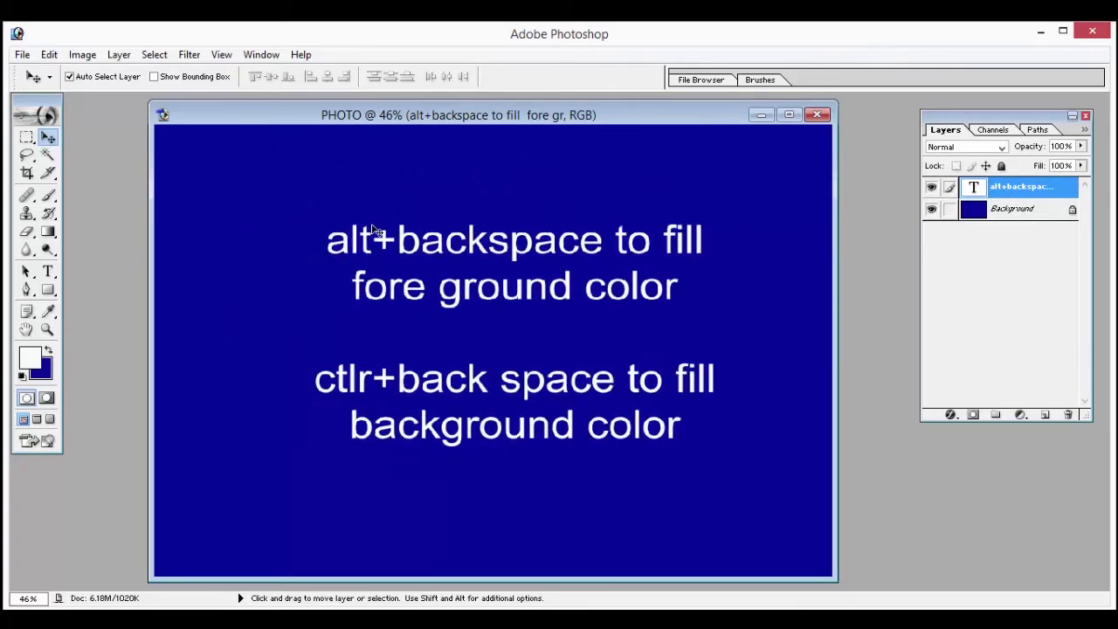
{"action": "key", "text": "ctrl+z"}
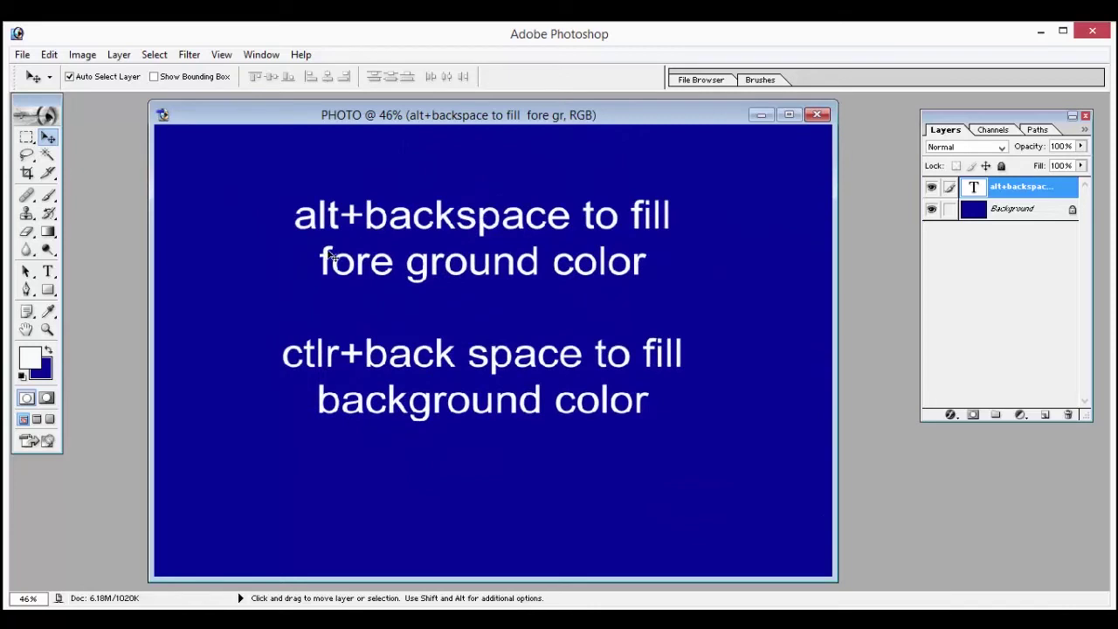
{"action": "left_click_drag", "start_coordinate": [219, 184], "coordinate": [366, 304]}
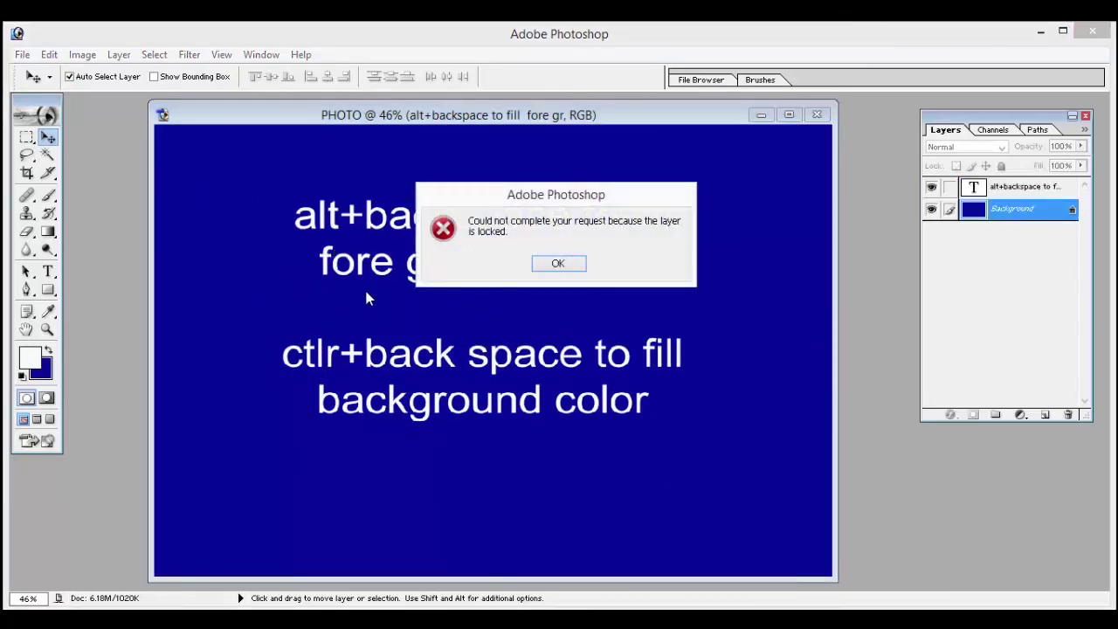
{"action": "left_click", "coordinate": [558, 262]}
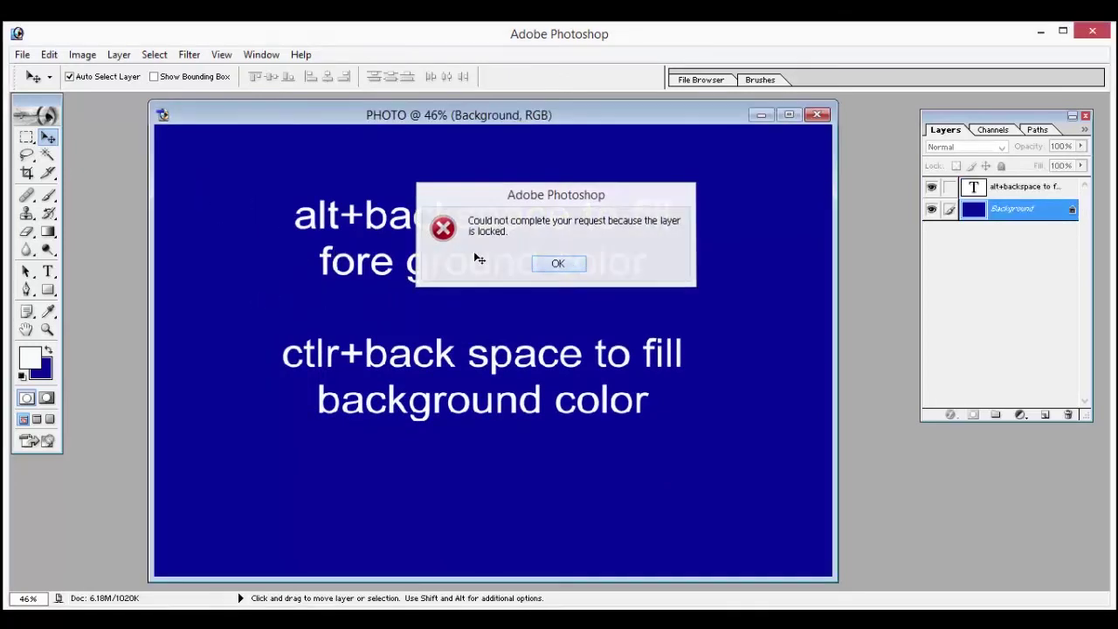
{"action": "mouse_move", "coordinate": [469, 356]}
{"action": "left_mouse_down"}
{"action": "mouse_move", "coordinate": [400, 248]}
{"action": "mouse_move", "coordinate": [451, 273]}
{"action": "left_mouse_up"}
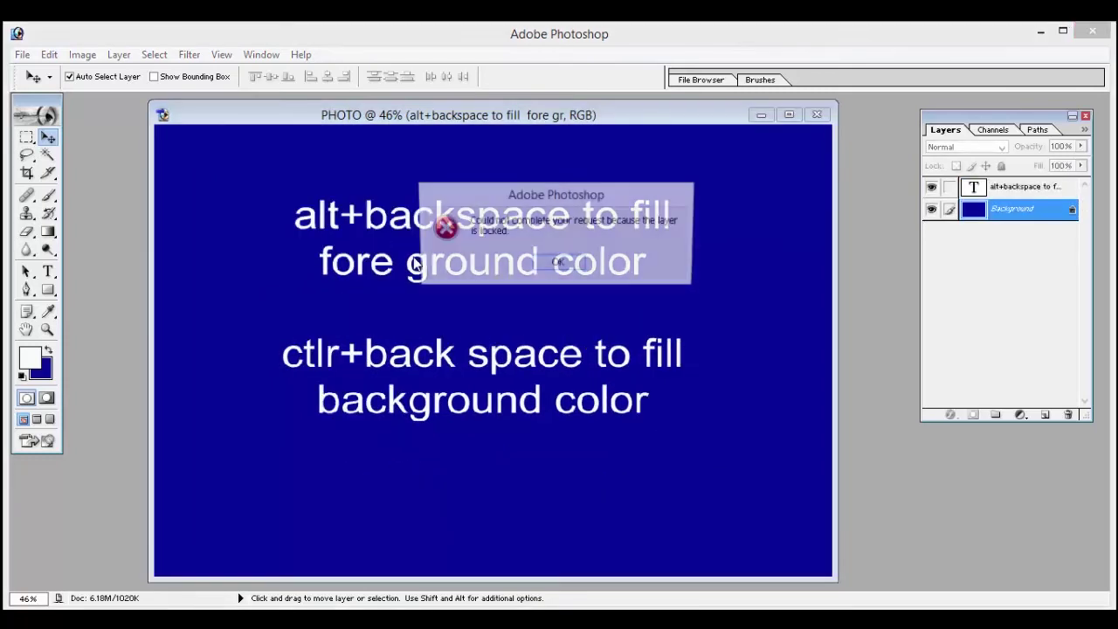
{"action": "left_click", "coordinate": [569, 265]}
{"action": "left_click", "coordinate": [747, 345]}
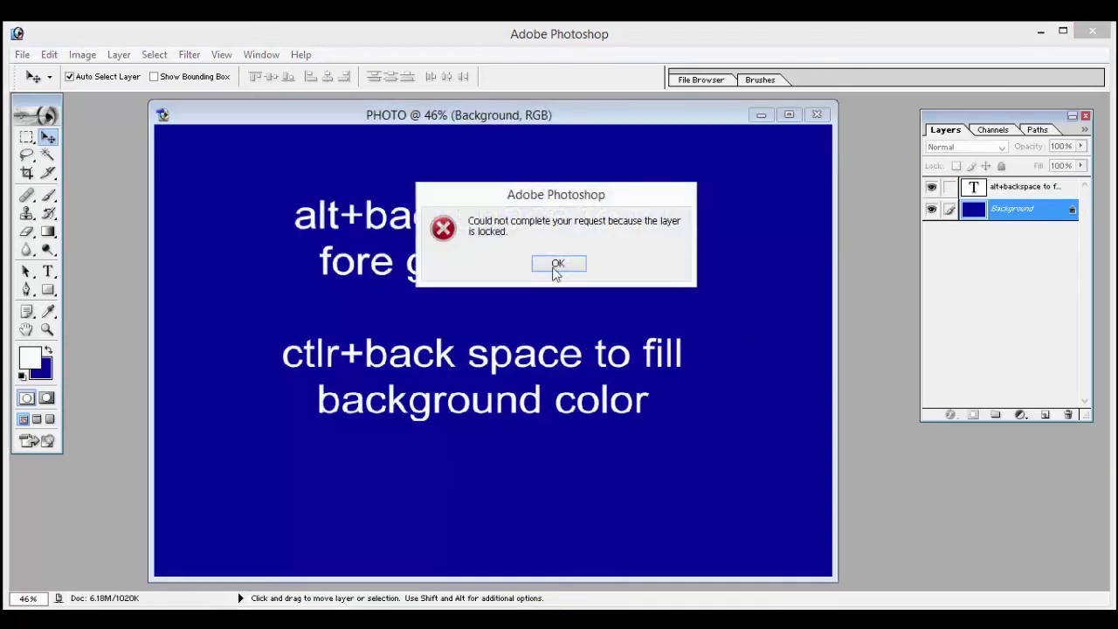
{"action": "left_click", "coordinate": [550, 265]}
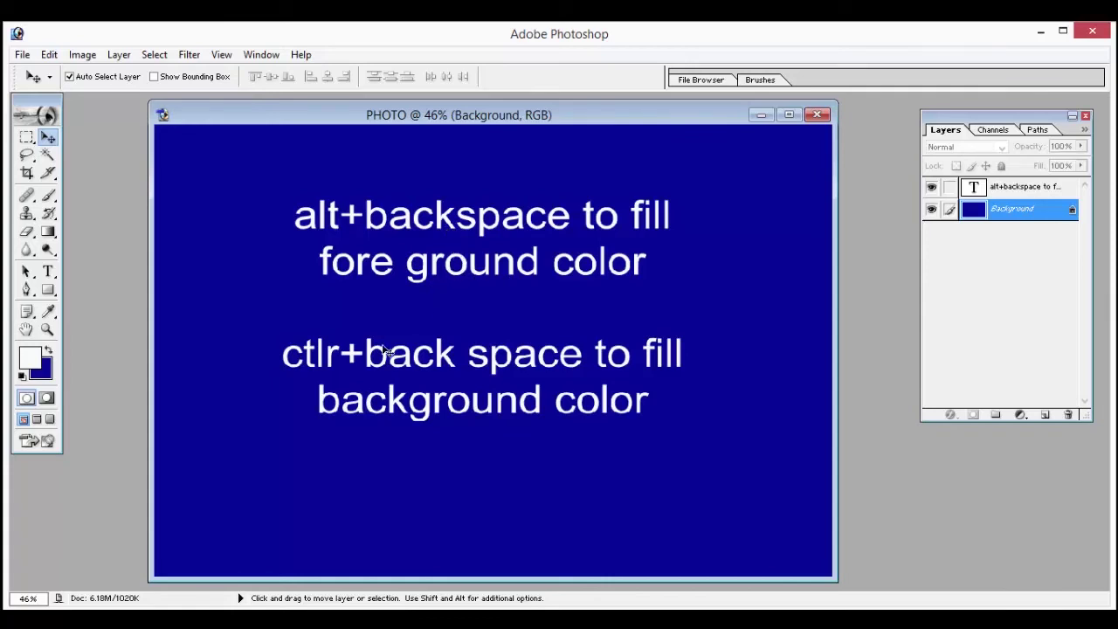
- Nudge the white text block into the centre of the blue canvas
{"action": "mouse_move", "coordinate": [321, 212]}
{"action": "left_mouse_down"}
{"action": "mouse_move", "coordinate": [228, 280]}
{"action": "mouse_move", "coordinate": [318, 244]}
{"action": "left_mouse_up"}
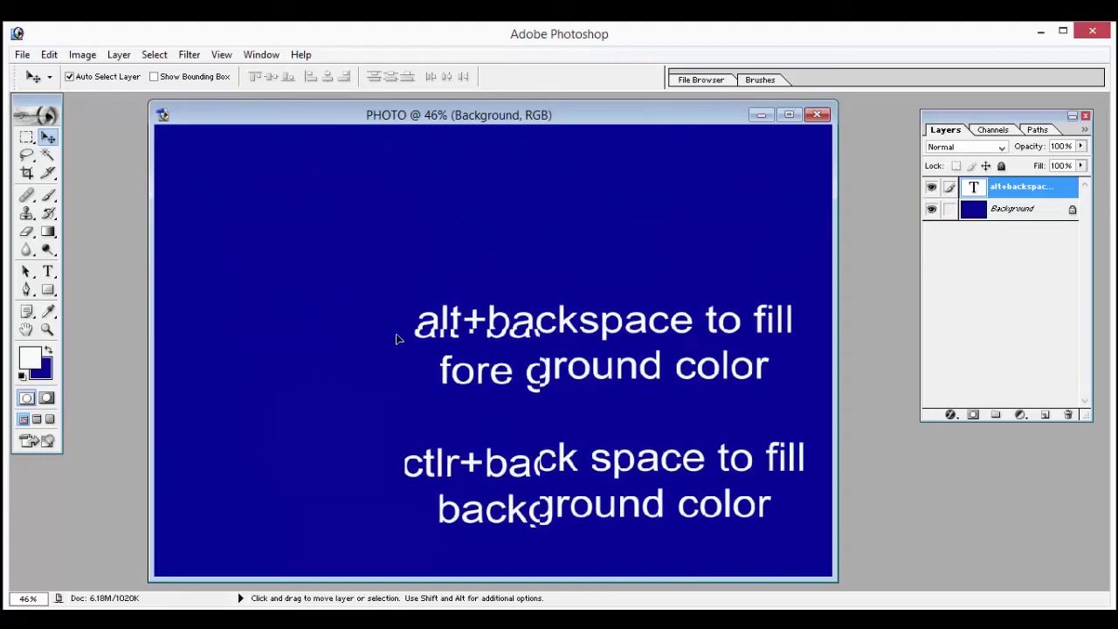
{"action": "key", "text": "alt+bracketleft"}
{"action": "key", "text": "alt+BackSpace"}
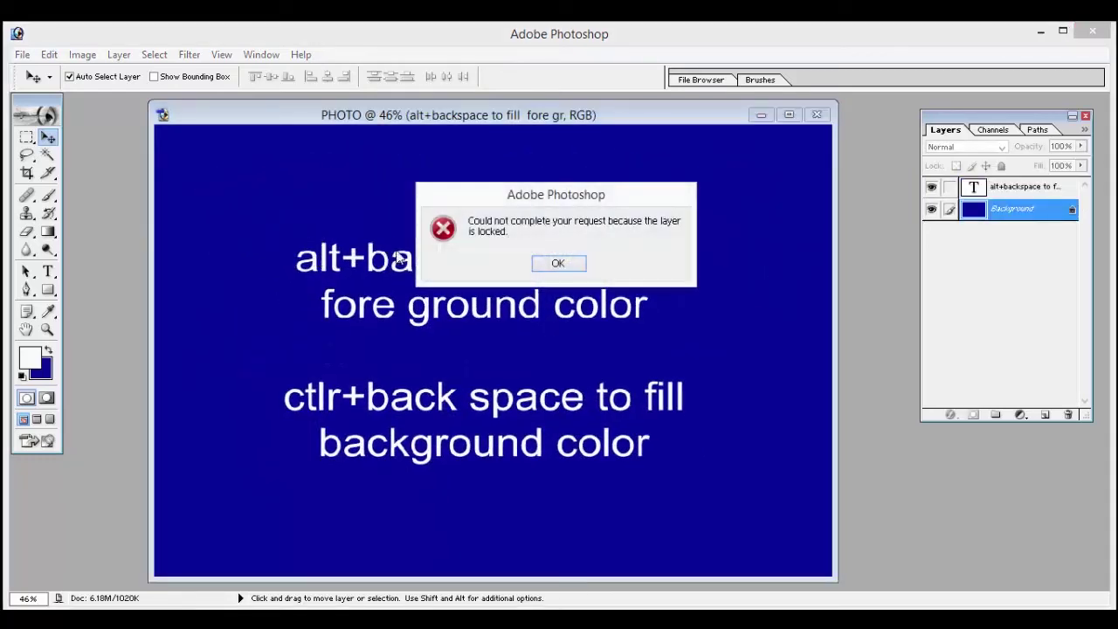
{"action": "left_click", "coordinate": [553, 269]}
{"action": "mouse_move", "coordinate": [336, 259]}
{"action": "left_mouse_down"}
{"action": "mouse_move", "coordinate": [343, 227]}
{"action": "mouse_move", "coordinate": [211, 151]}
{"action": "mouse_move", "coordinate": [330, 243]}
{"action": "left_mouse_up"}
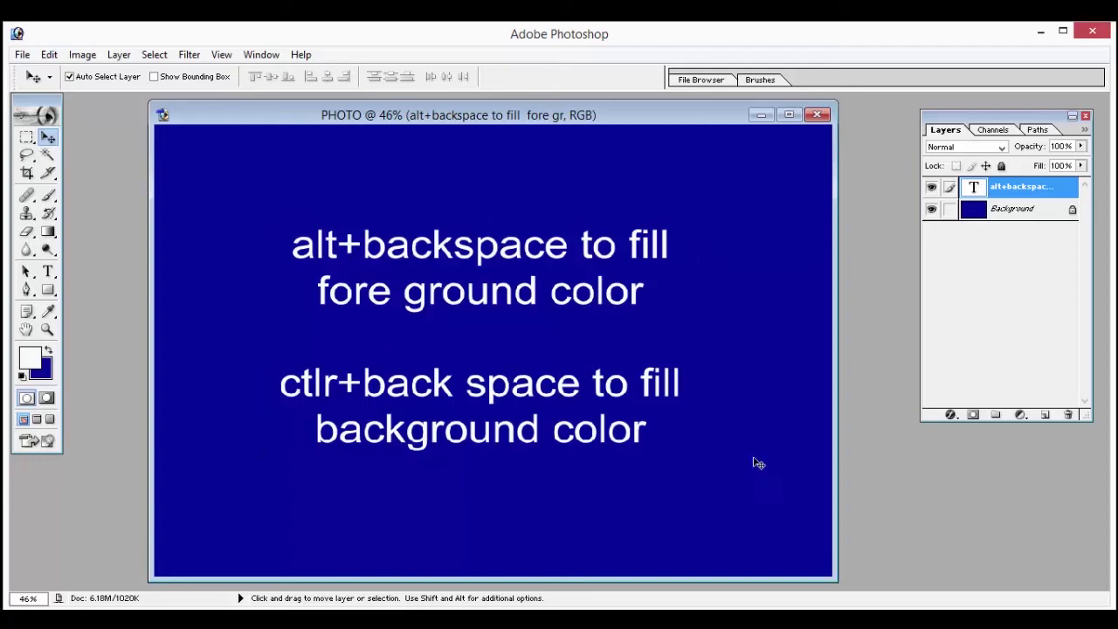
- Pick the text layer from the canvas context menu and nudge the text block slightly right
{"action": "right_click", "coordinate": [679, 382]}
{"action": "left_click", "coordinate": [681, 385]}
{"action": "left_click_drag", "start_coordinate": [680, 382], "coordinate": [694, 387]}
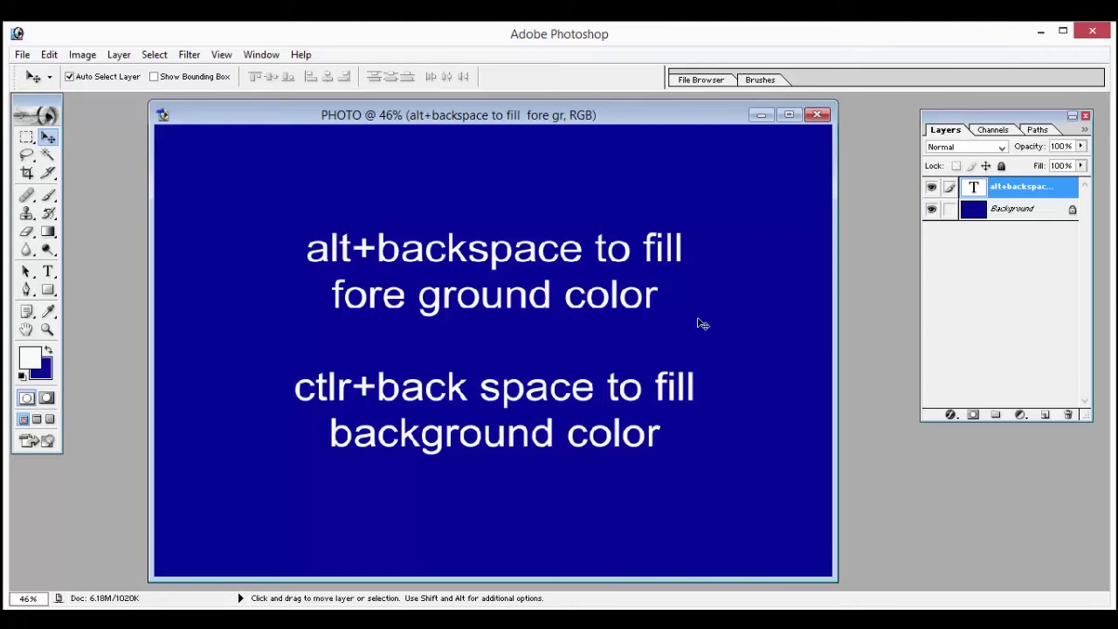
- Reselect the text layer and shift the text block slightly right and up
{"action": "left_click", "coordinate": [1008, 211]}
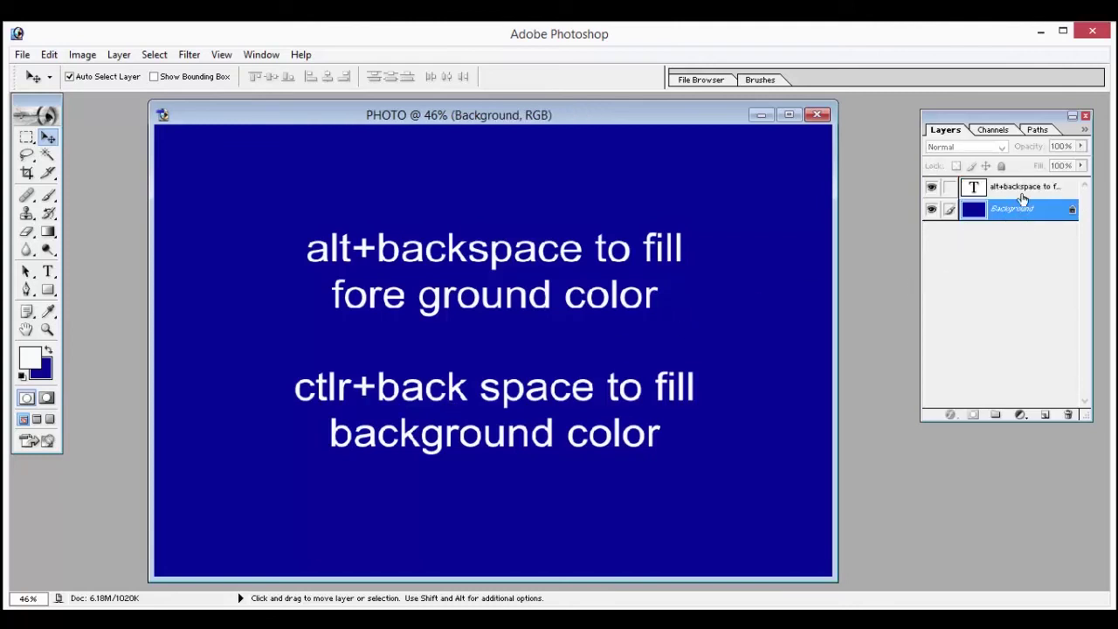
{"action": "left_click", "coordinate": [1020, 190]}
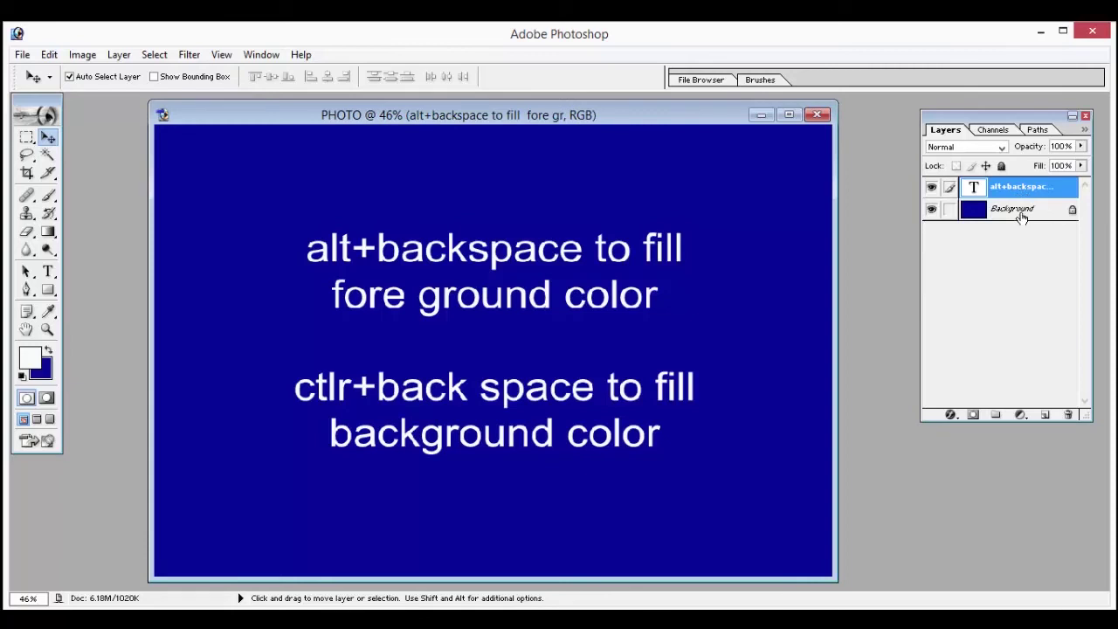
{"action": "left_click", "coordinate": [1018, 214]}
{"action": "left_click", "coordinate": [1023, 191]}
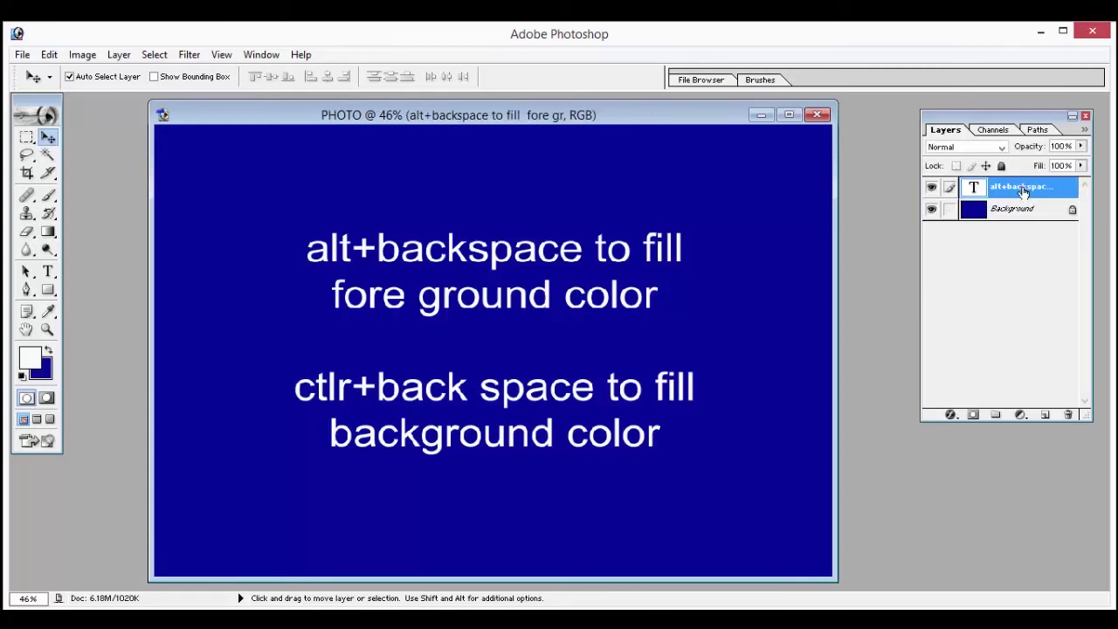
{"action": "right_click", "coordinate": [684, 249]}
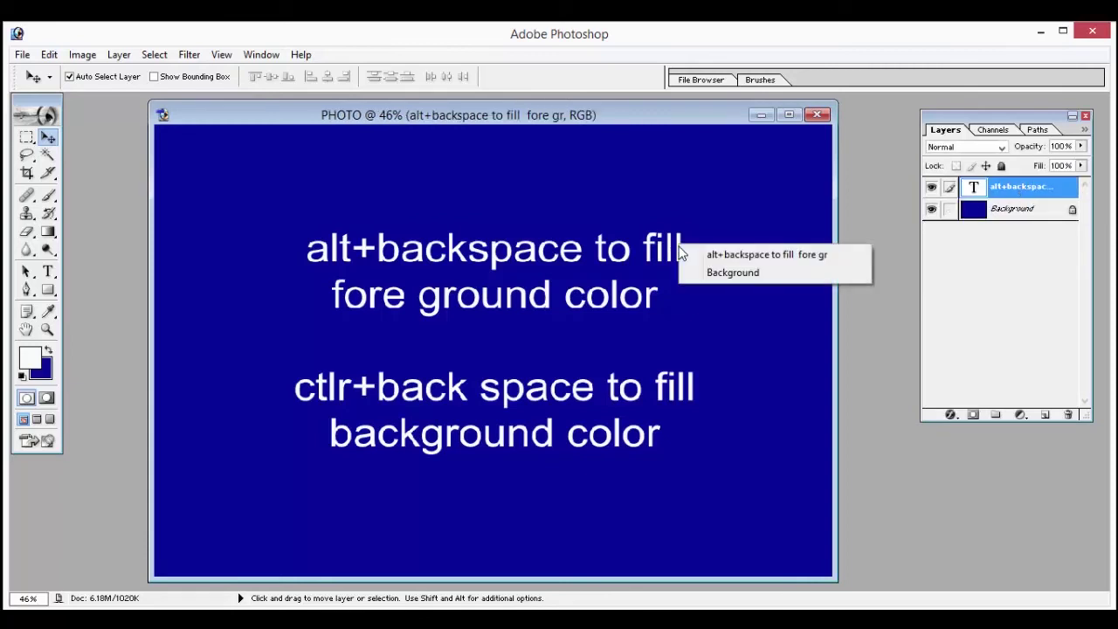
{"action": "left_click", "coordinate": [686, 252]}
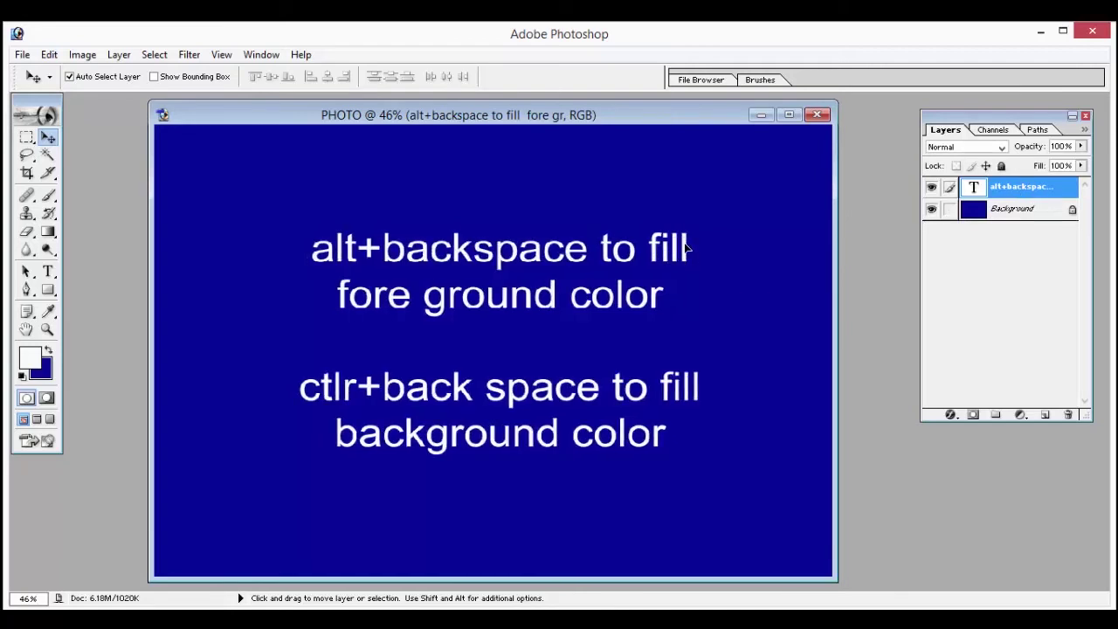
{"action": "left_click_drag", "start_coordinate": [684, 250], "coordinate": [694, 243]}
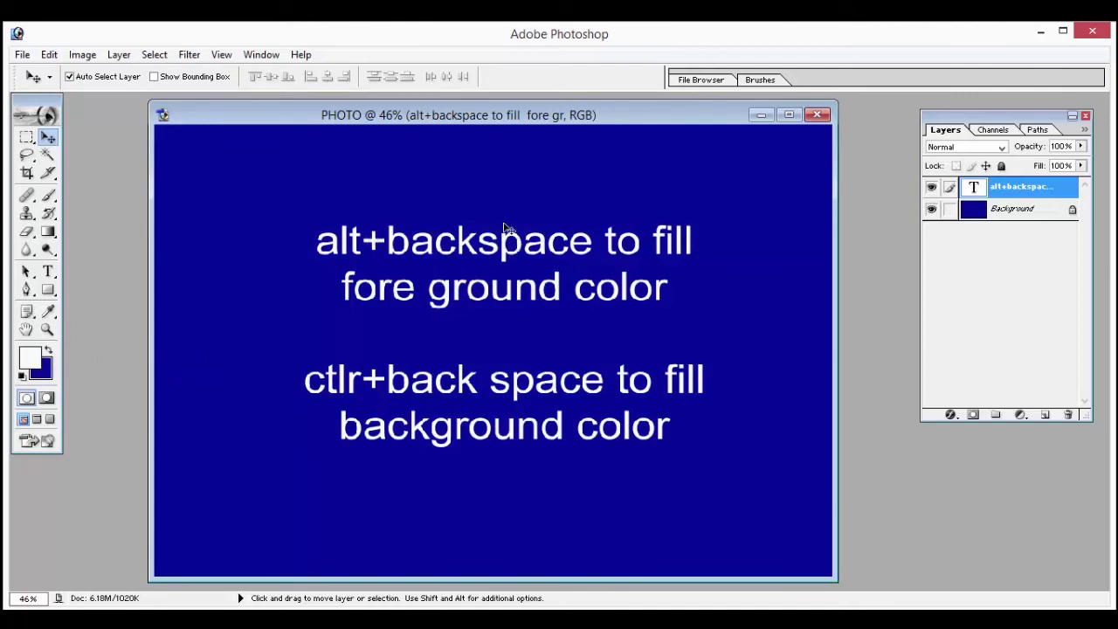
{"action": "left_click", "coordinate": [25, 139]}
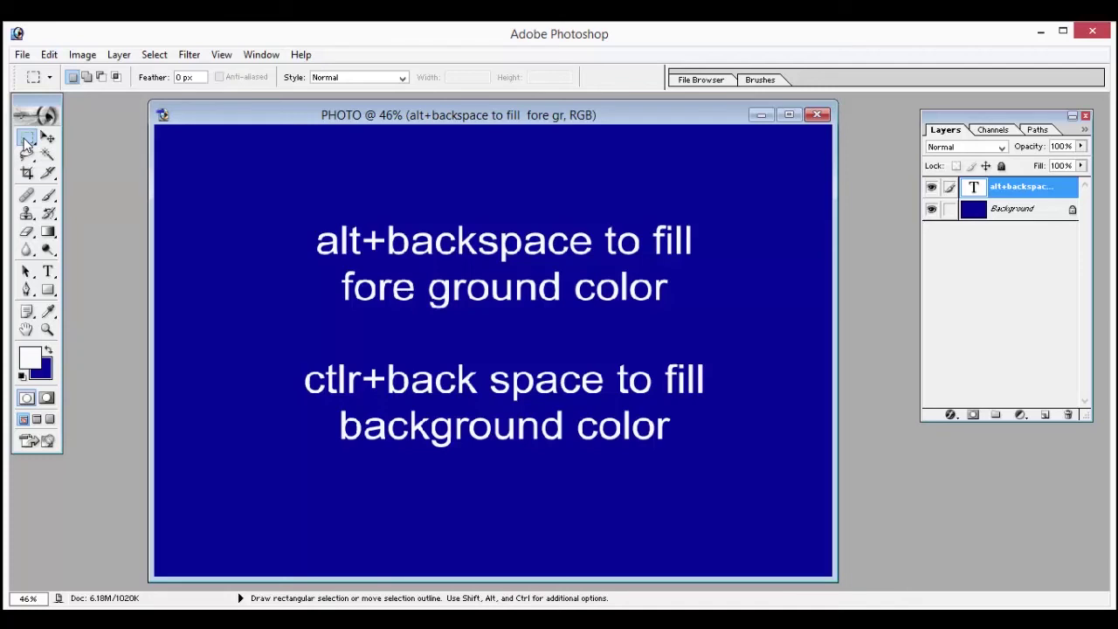
- Confirm the Rectangular Marquee Tool from the selection tool flyout
{"action": "left_click", "coordinate": [25, 142]}
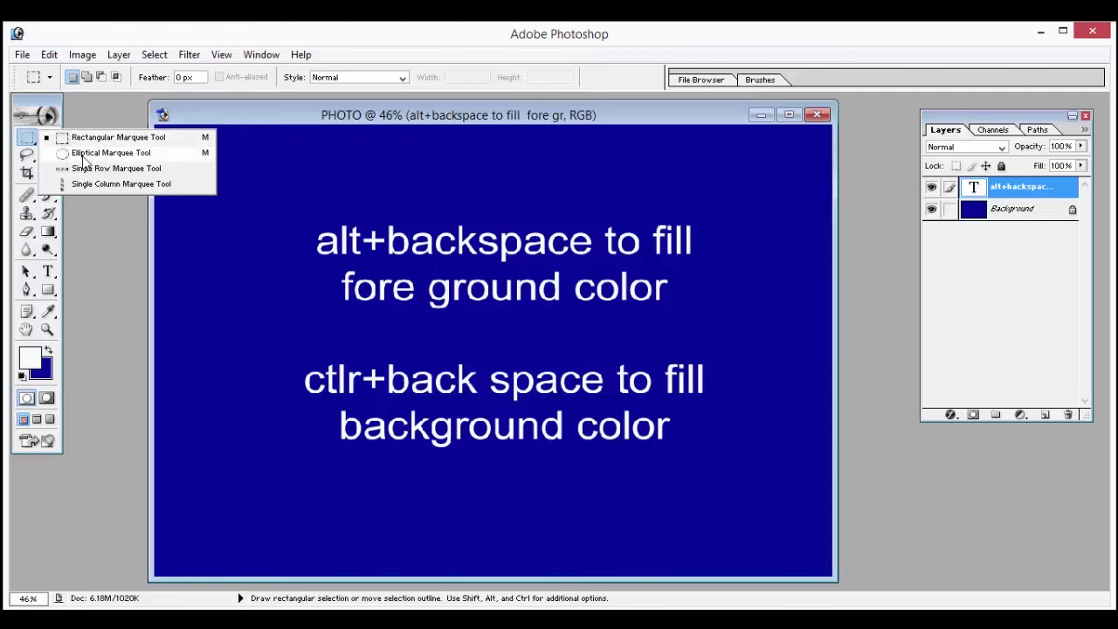
{"action": "left_click", "coordinate": [91, 139]}
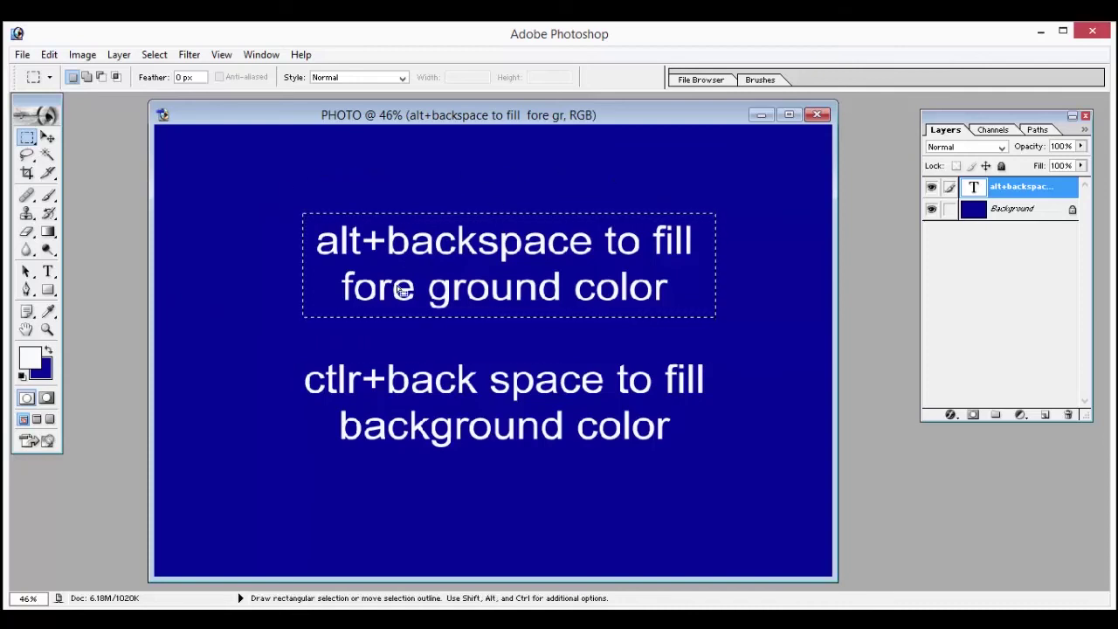
- Set the foreground colour to a bright yellow
{"action": "left_click", "coordinate": [37, 361]}
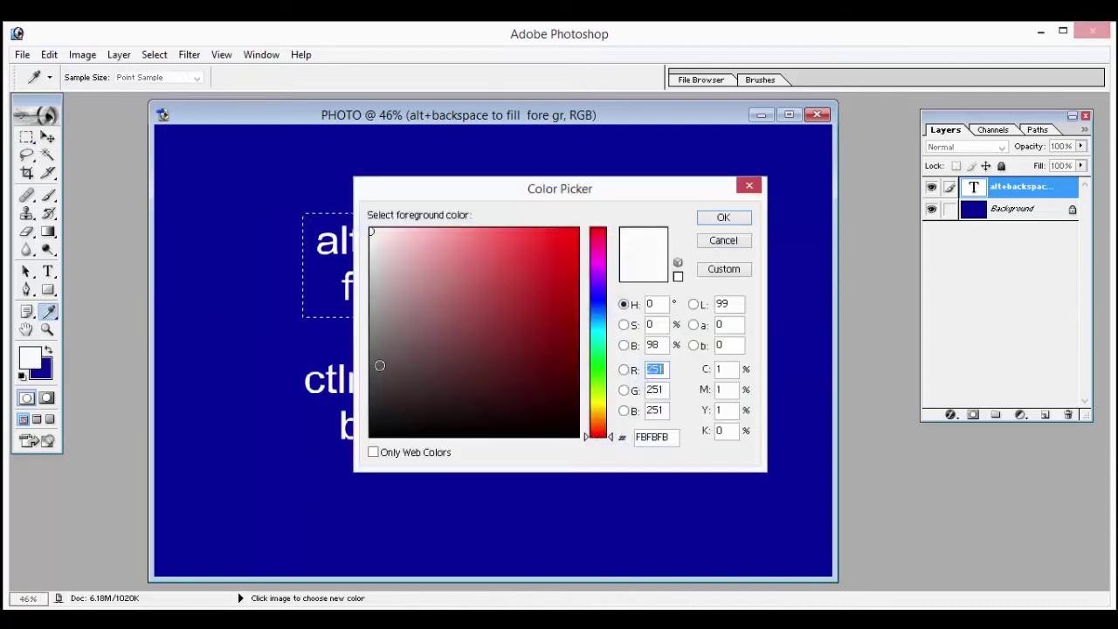
{"action": "left_click_drag", "start_coordinate": [597, 413], "coordinate": [596, 400]}
{"action": "left_click", "coordinate": [577, 228]}
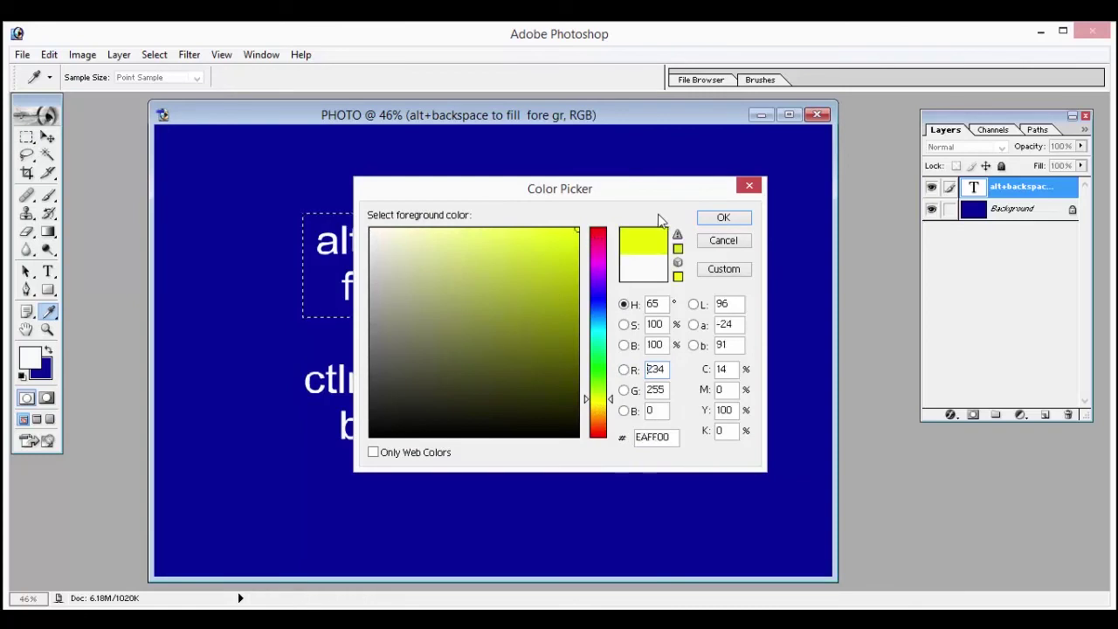
{"action": "left_click", "coordinate": [712, 218]}
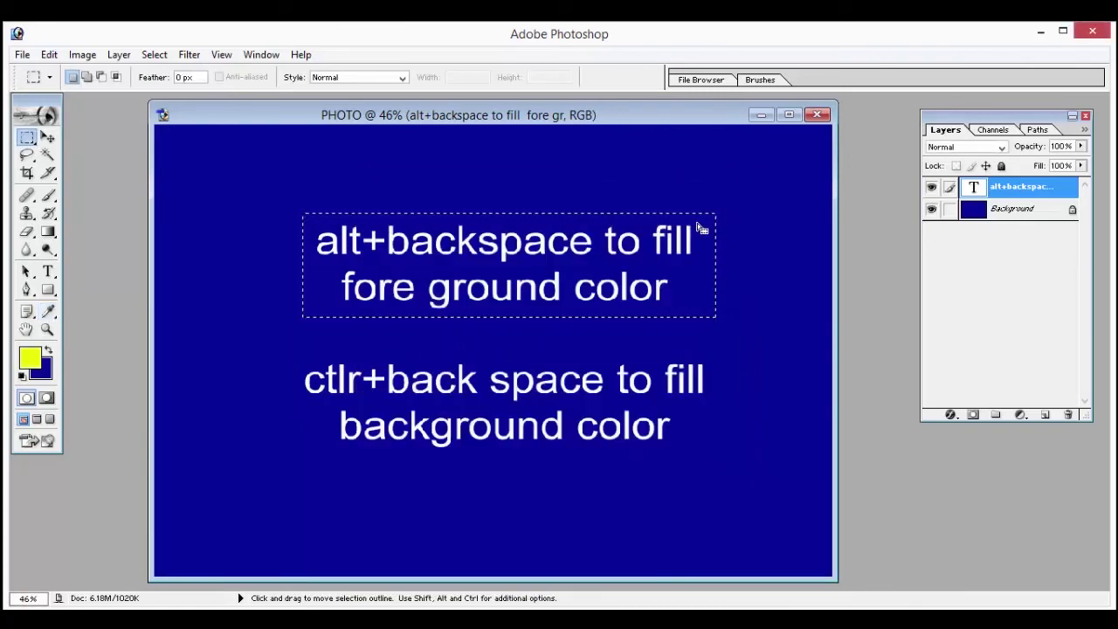
- Check the Edit menu, find Fill unavailable, and bring up the Layer > New options
{"action": "left_click", "coordinate": [48, 54]}
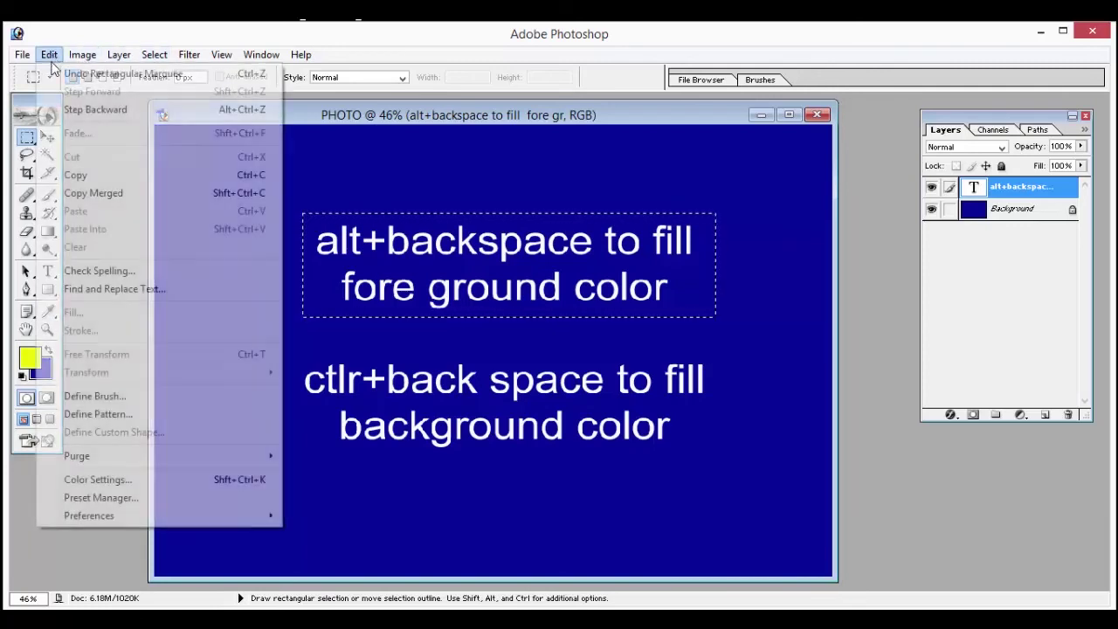
{"action": "left_click", "coordinate": [194, 28]}
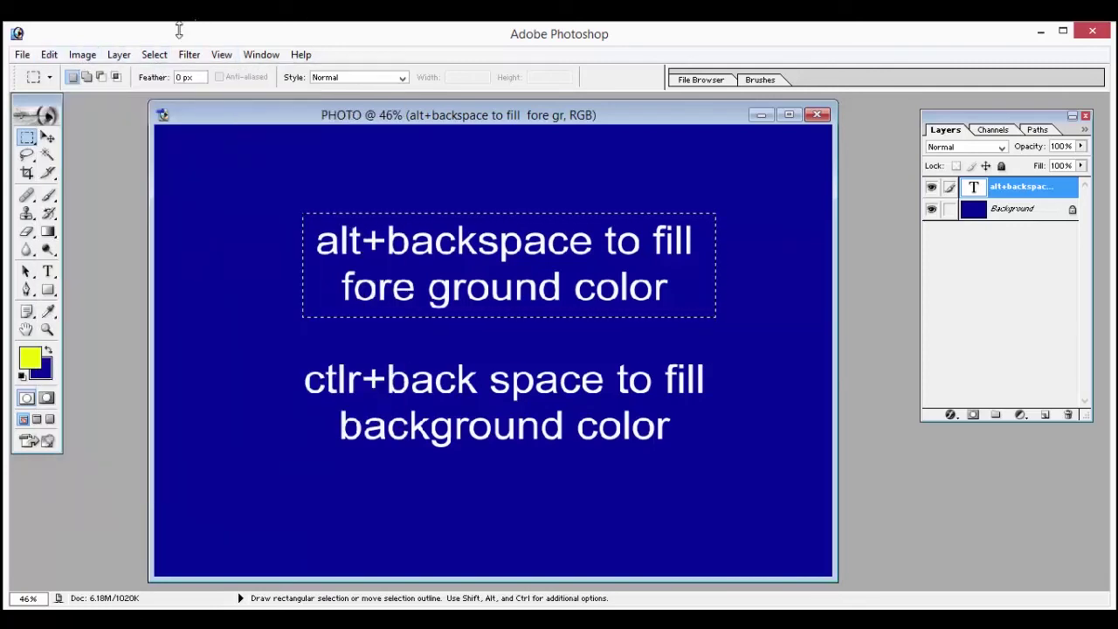
{"action": "left_click", "coordinate": [49, 54]}
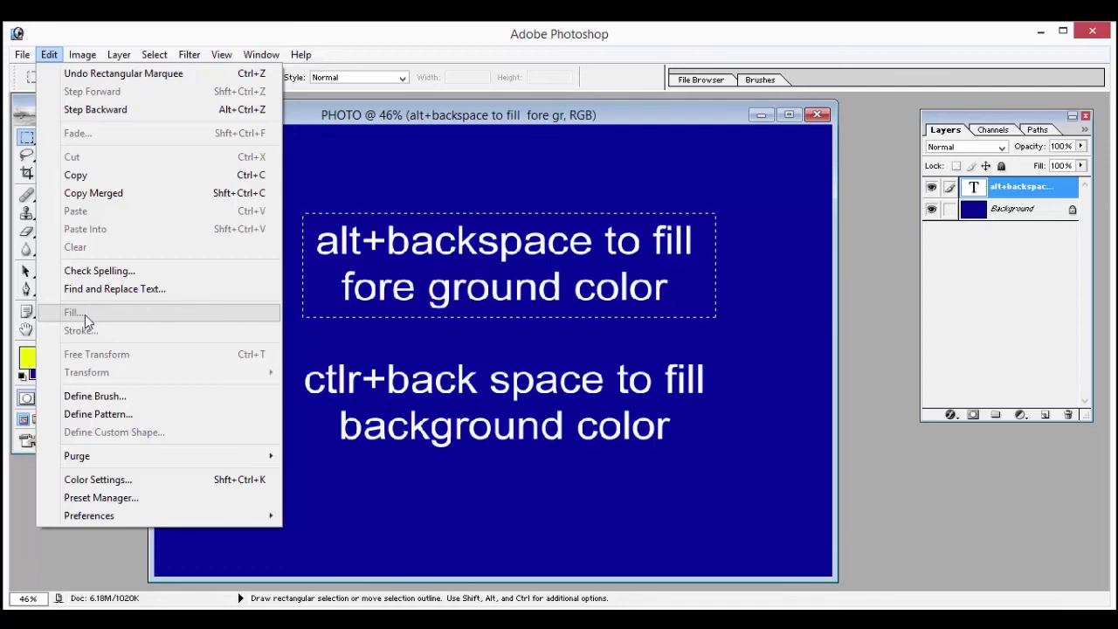
{"action": "left_click", "coordinate": [300, 55]}
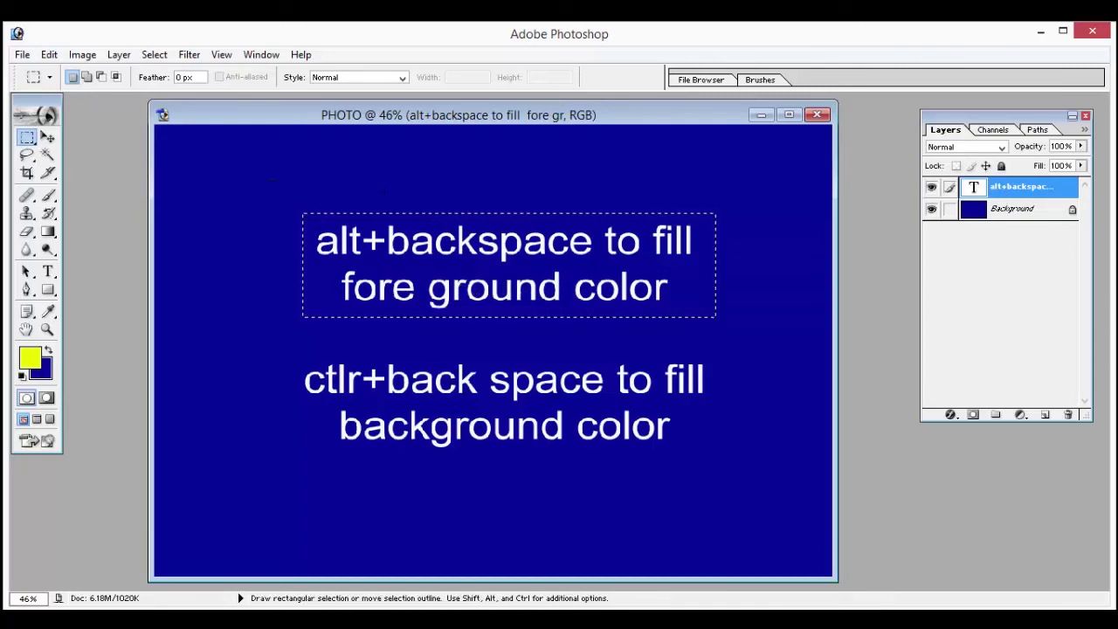
{"action": "left_click", "coordinate": [117, 56]}
{"action": "mouse_move", "coordinate": [139, 73]}
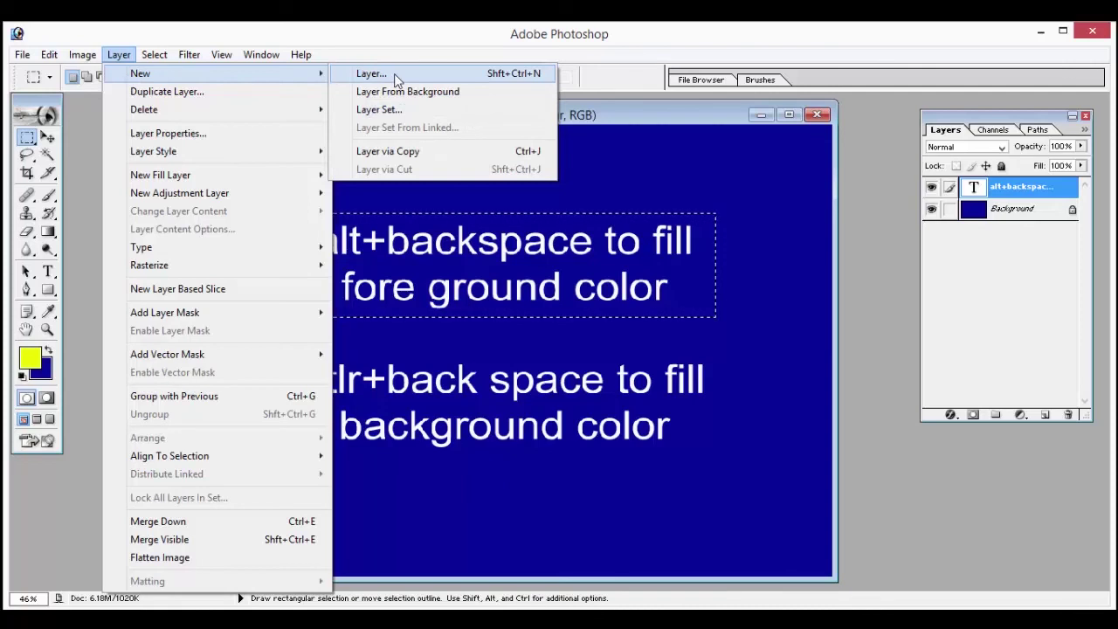
- Create a new empty layer named 'yellow box' above the text layer
{"action": "left_click", "coordinate": [372, 74]}
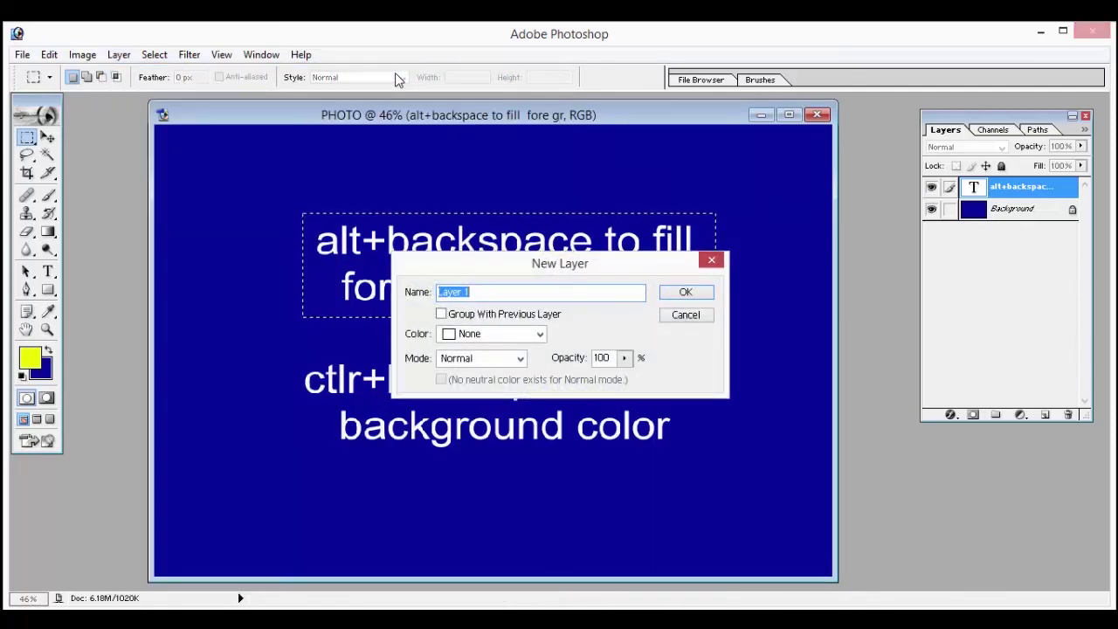
{"action": "type", "text": "yellow box"}
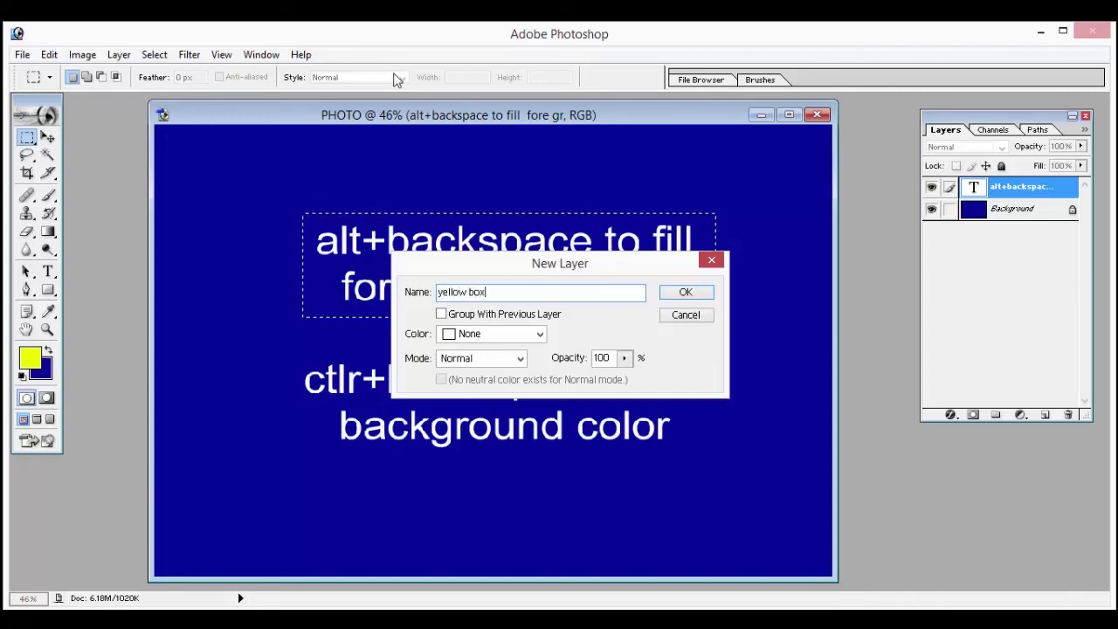
{"action": "key", "text": "Return"}
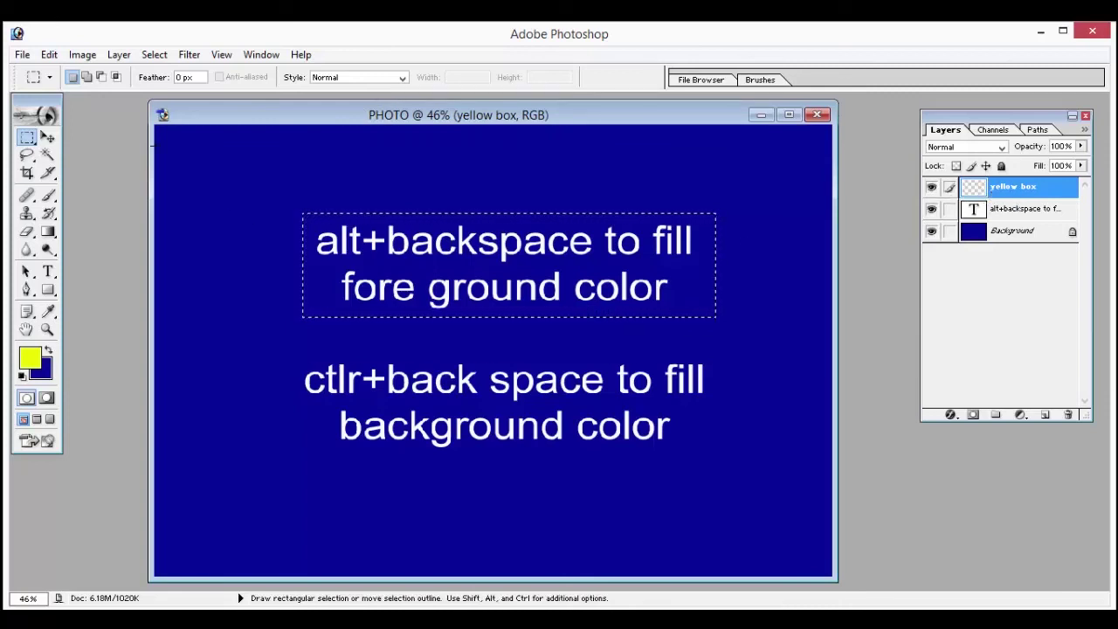
- Fill the selection with the yellow foreground colour using Edit > Fill
{"action": "left_click", "coordinate": [49, 54]}
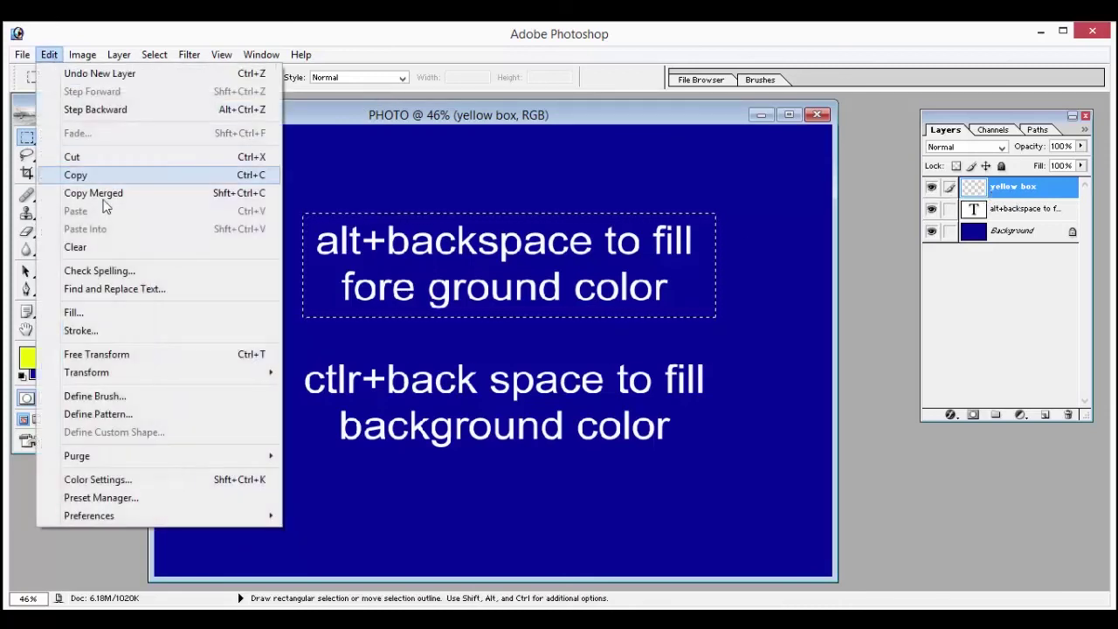
{"action": "left_click", "coordinate": [102, 311]}
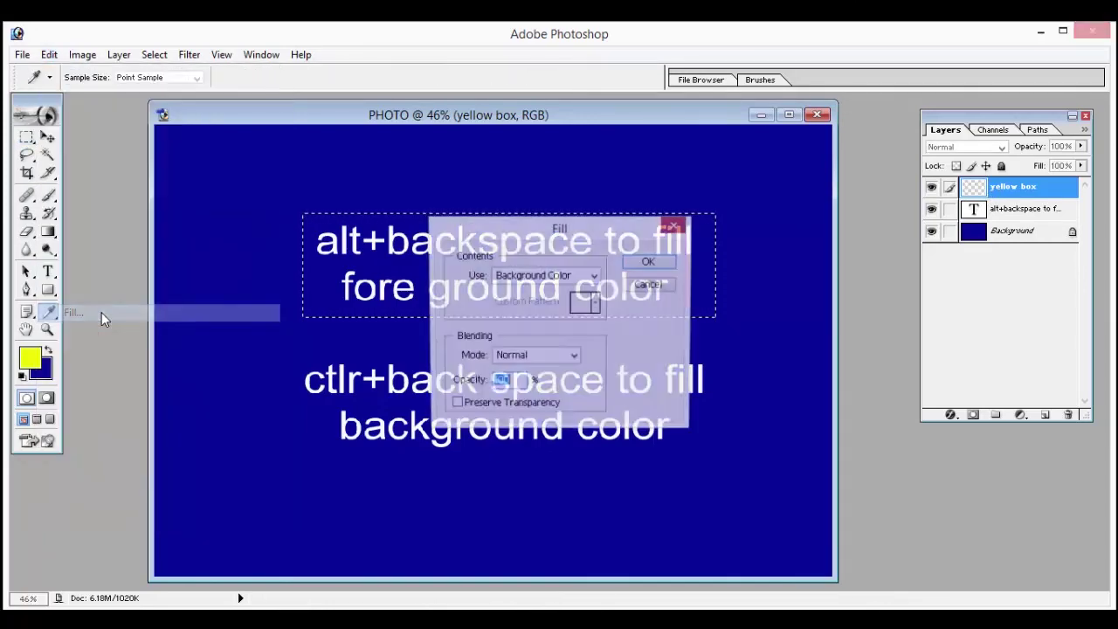
{"action": "left_click", "coordinate": [563, 280]}
{"action": "left_click", "coordinate": [520, 292]}
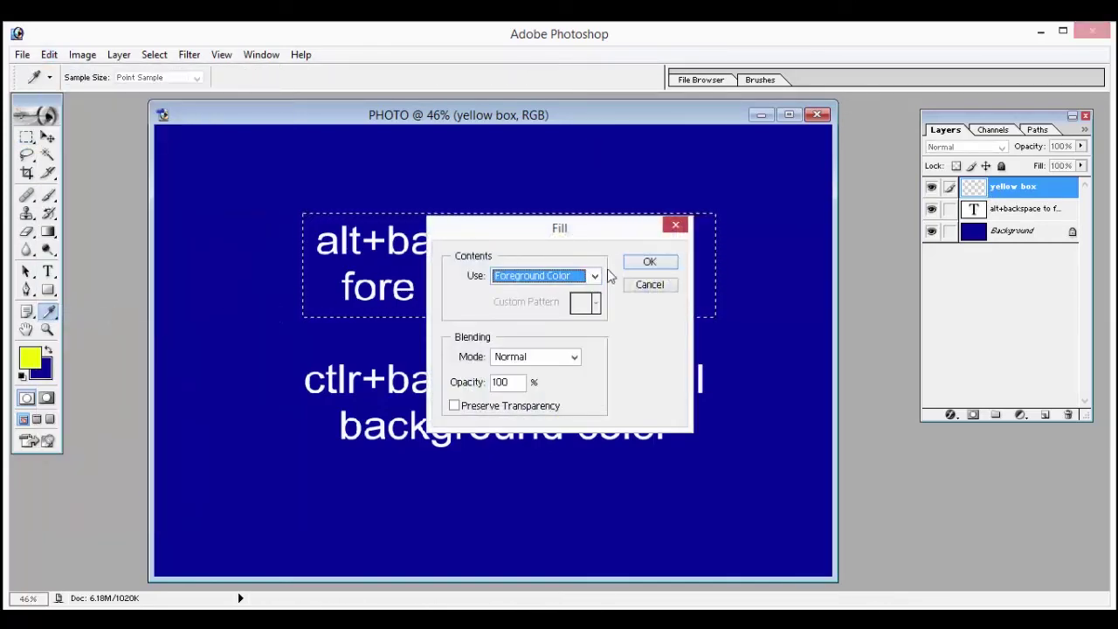
{"action": "left_click", "coordinate": [647, 262]}
{"action": "key", "text": "m"}
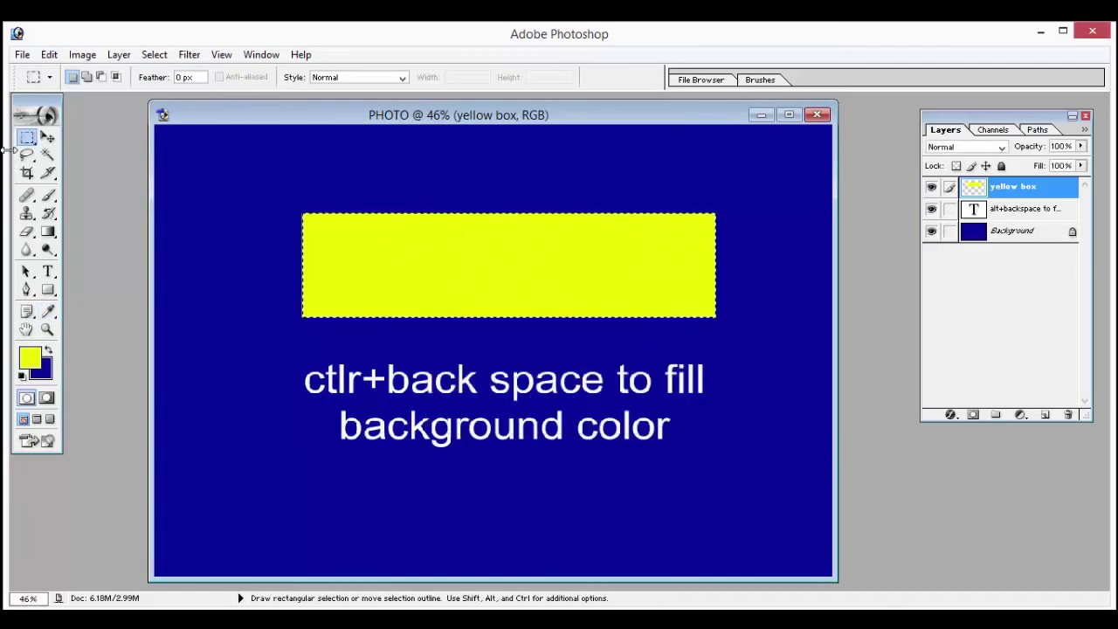
- Clear the selection with Select > Deselect
{"action": "left_click", "coordinate": [49, 140]}
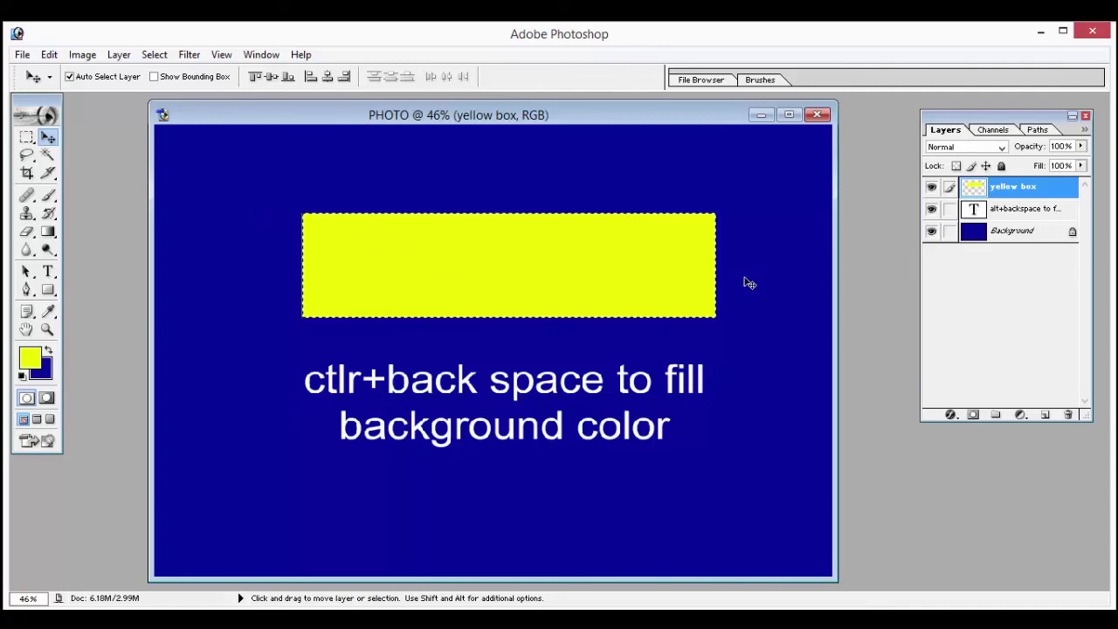
{"action": "left_click", "coordinate": [151, 55]}
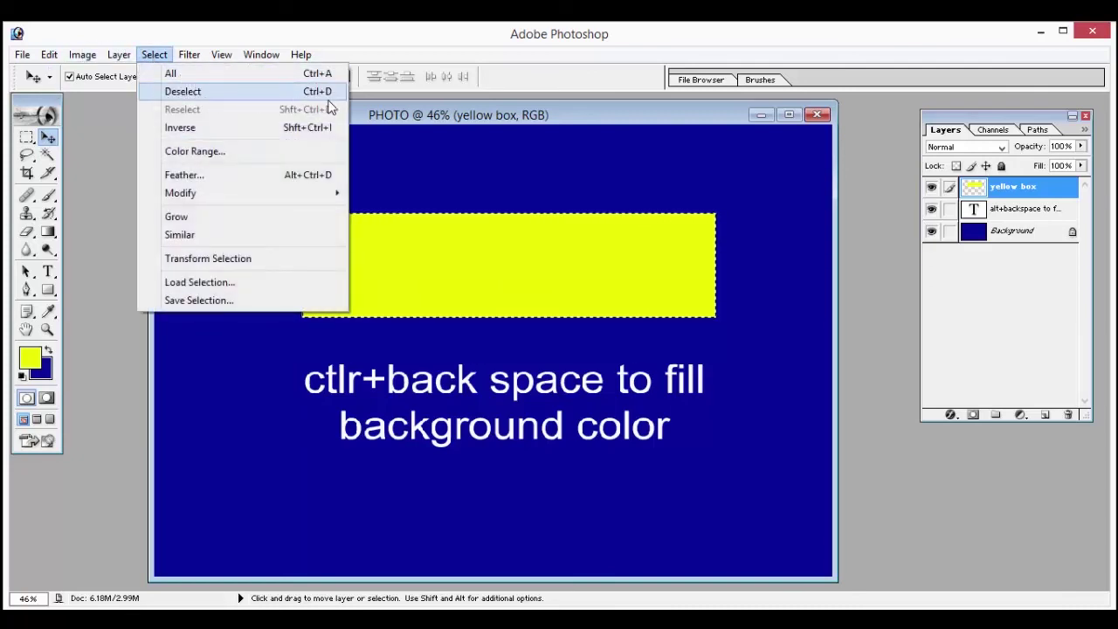
{"action": "left_click", "coordinate": [323, 92]}
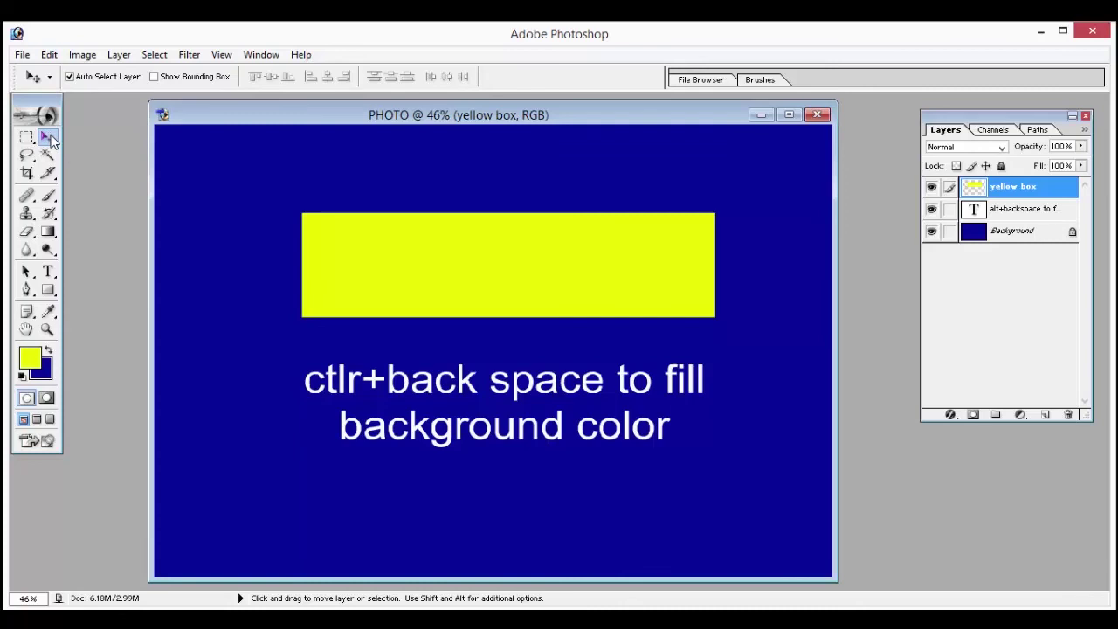
- Nudge the yellow box a few pixels right and reselect the yellow box layer
{"action": "mouse_move", "coordinate": [337, 232]}
{"action": "left_mouse_down"}
{"action": "mouse_move", "coordinate": [439, 166]}
{"action": "mouse_move", "coordinate": [406, 456]}
{"action": "mouse_move", "coordinate": [523, 293]}
{"action": "left_mouse_up"}
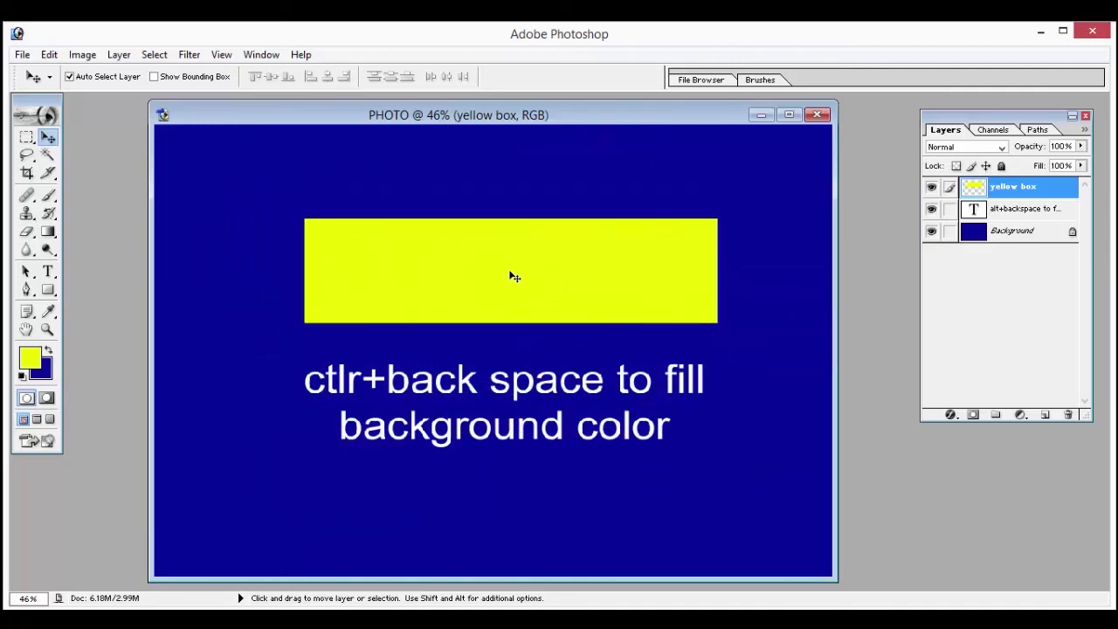
{"action": "left_click_drag", "start_coordinate": [646, 276], "coordinate": [650, 275]}
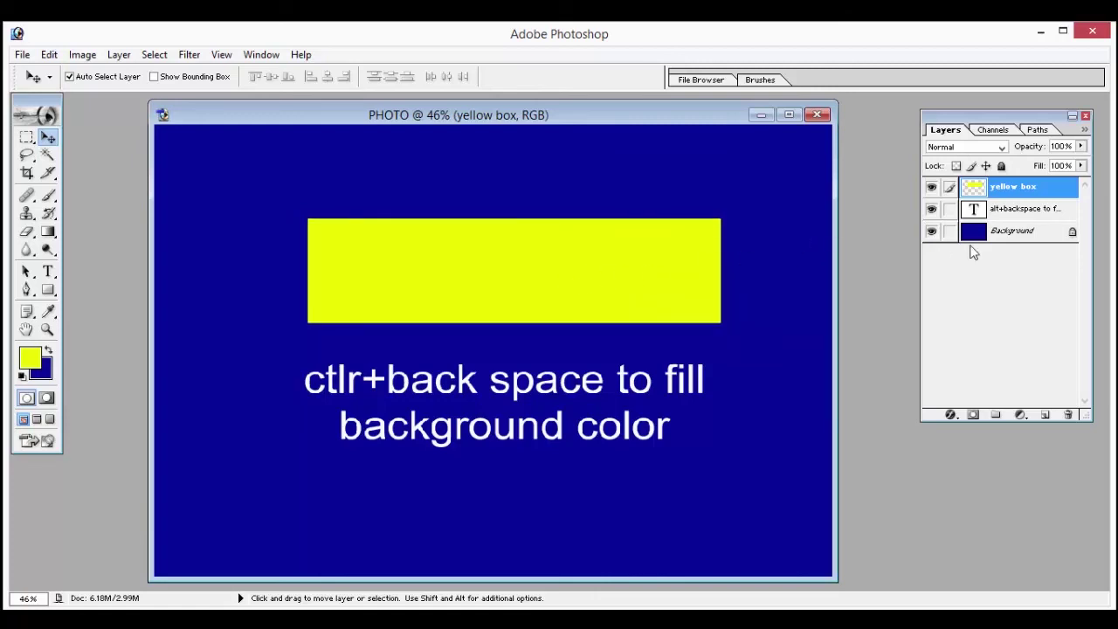
{"action": "left_click", "coordinate": [333, 381]}
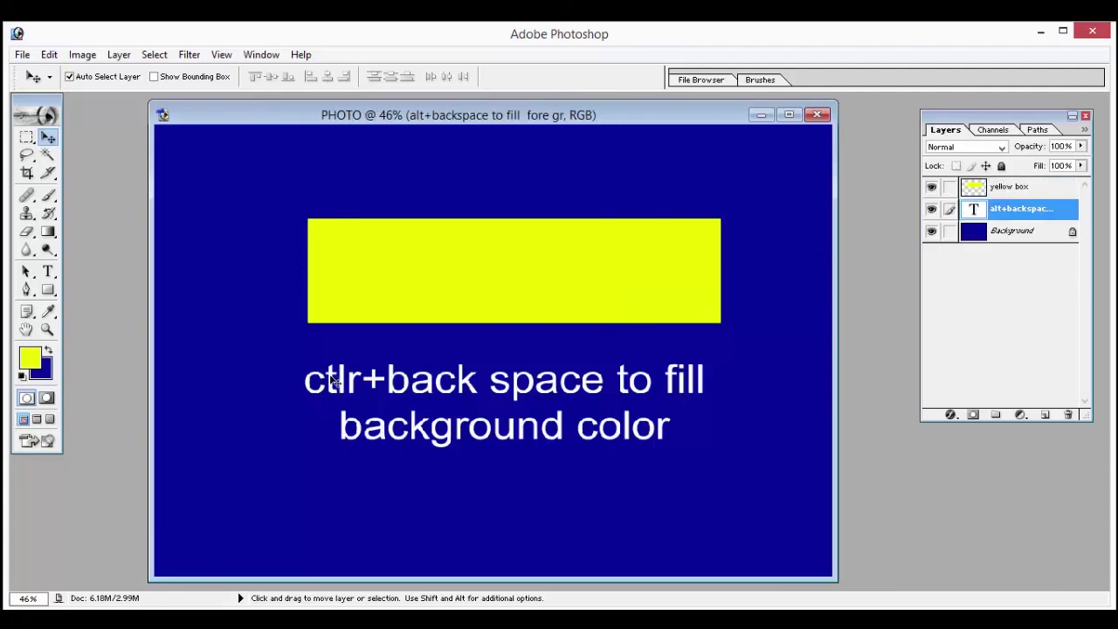
{"action": "left_click", "coordinate": [250, 404]}
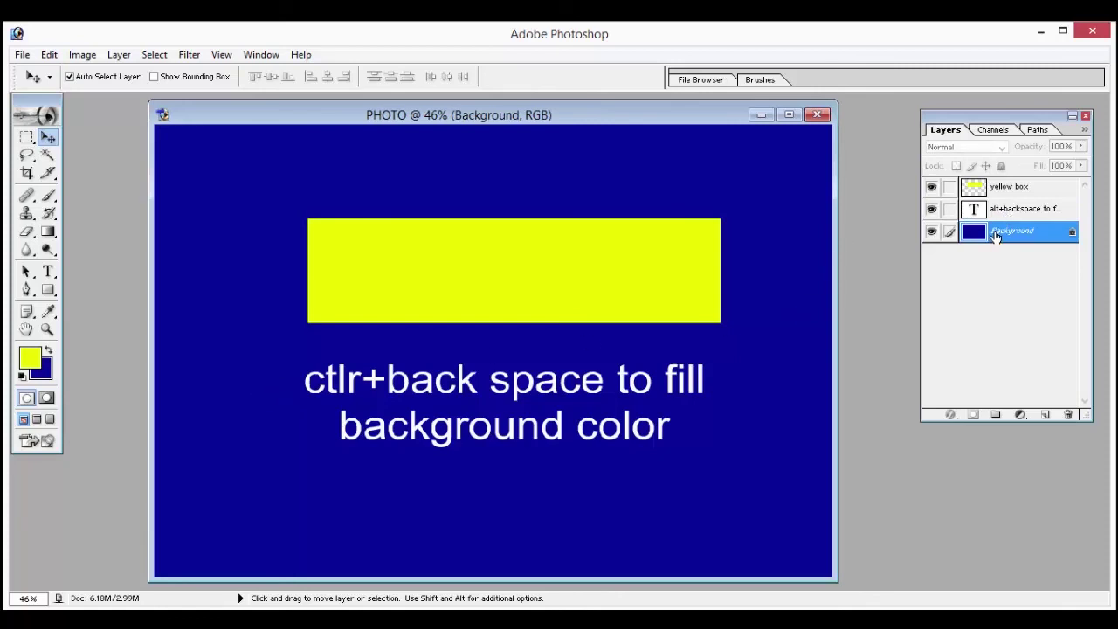
{"action": "left_click", "coordinate": [997, 213]}
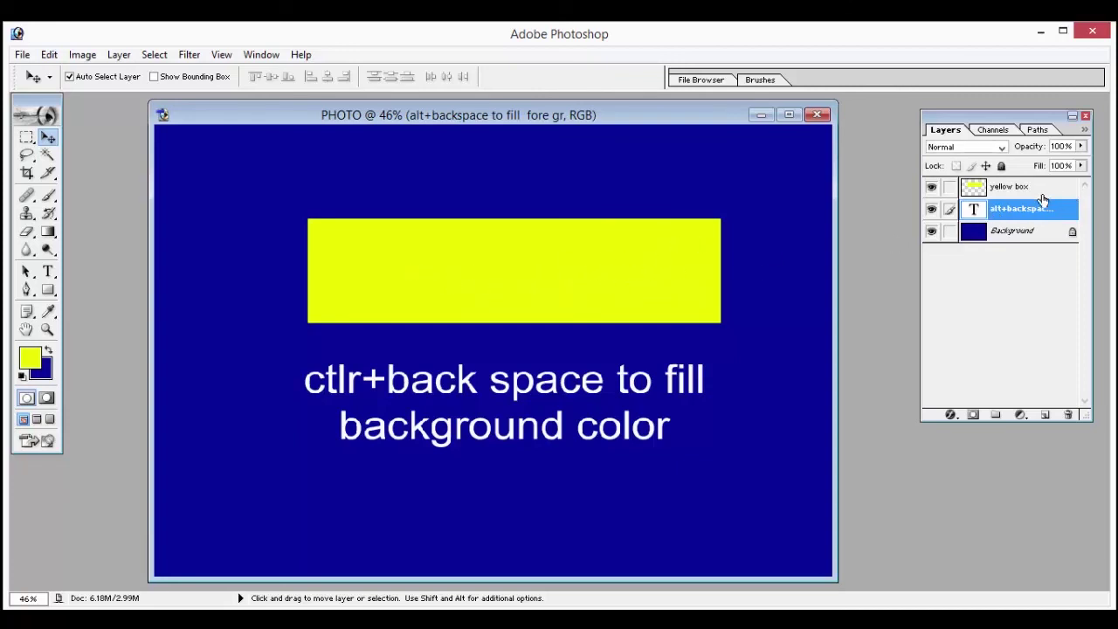
{"action": "left_click", "coordinate": [1014, 190]}
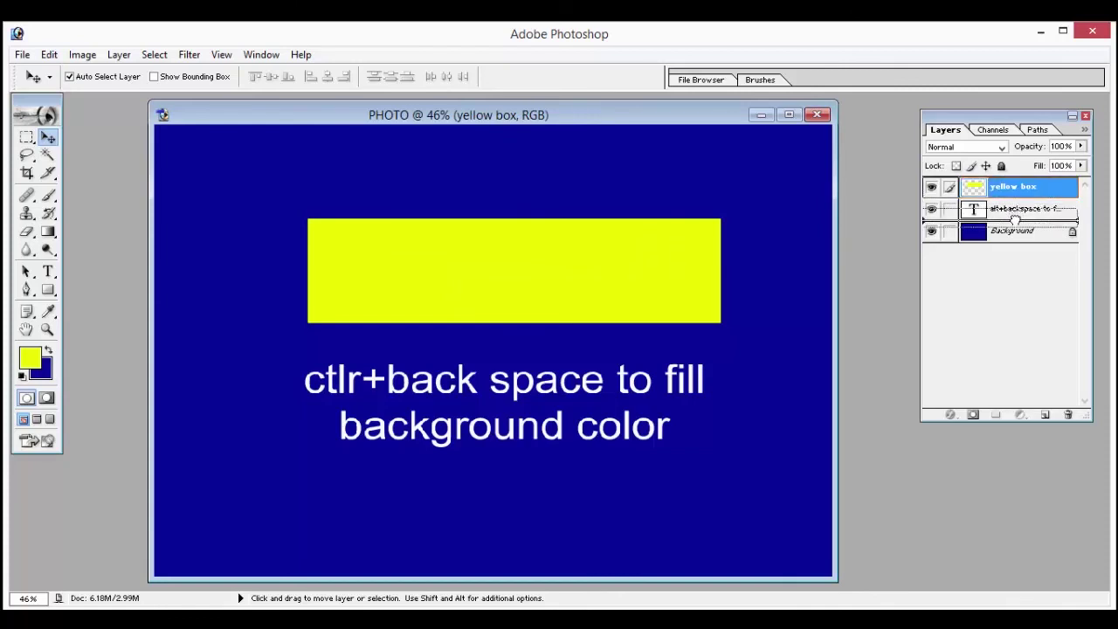
{"action": "left_click_drag", "start_coordinate": [1013, 212], "coordinate": [1015, 226]}
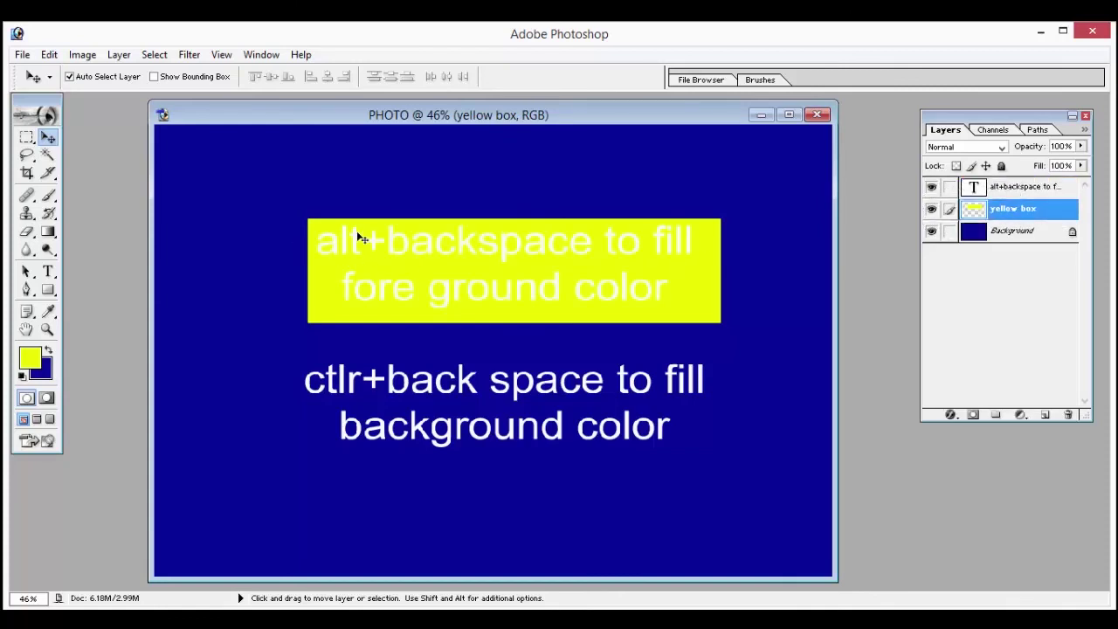
{"action": "right_click", "coordinate": [703, 282]}
{"action": "left_click", "coordinate": [706, 295]}
{"action": "left_click_drag", "start_coordinate": [706, 295], "coordinate": [693, 290]}
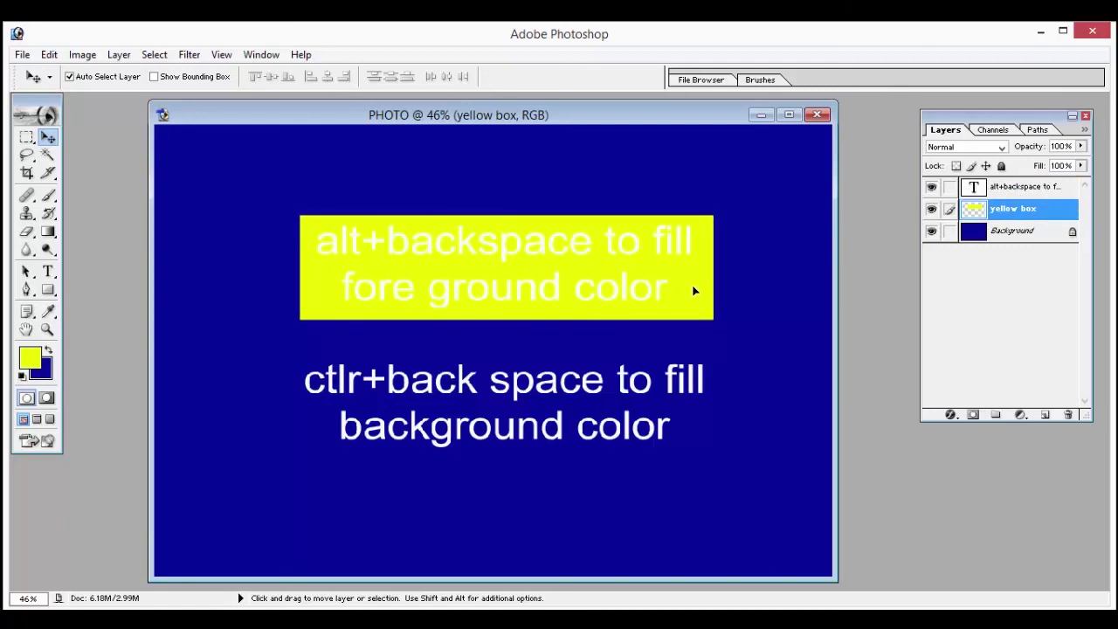
{"action": "right_click", "coordinate": [663, 243]}
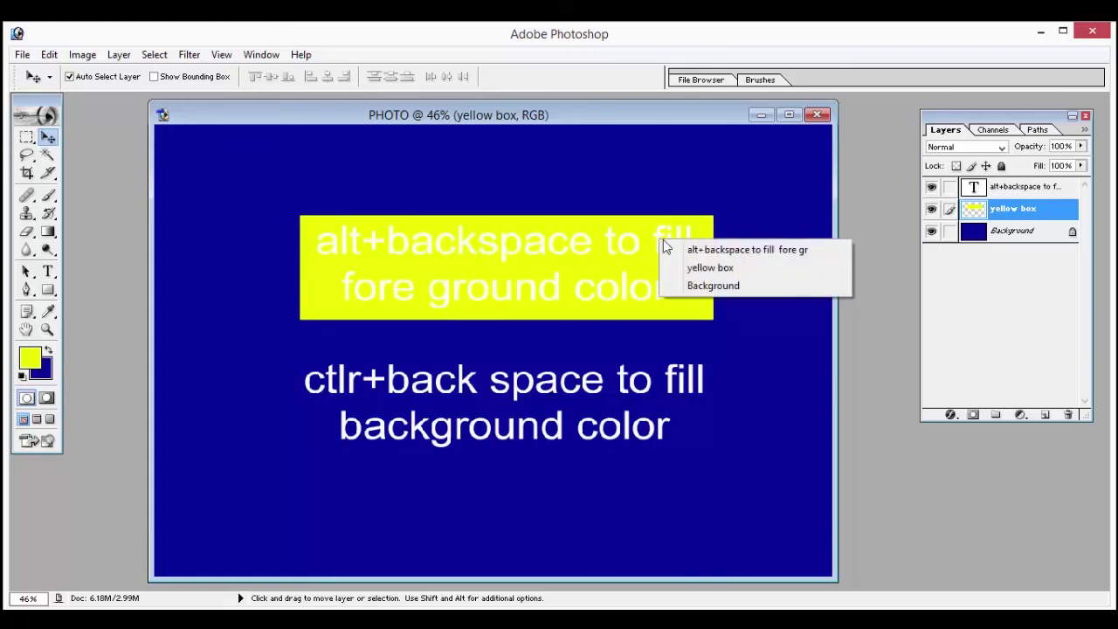
{"action": "left_click", "coordinate": [688, 251]}
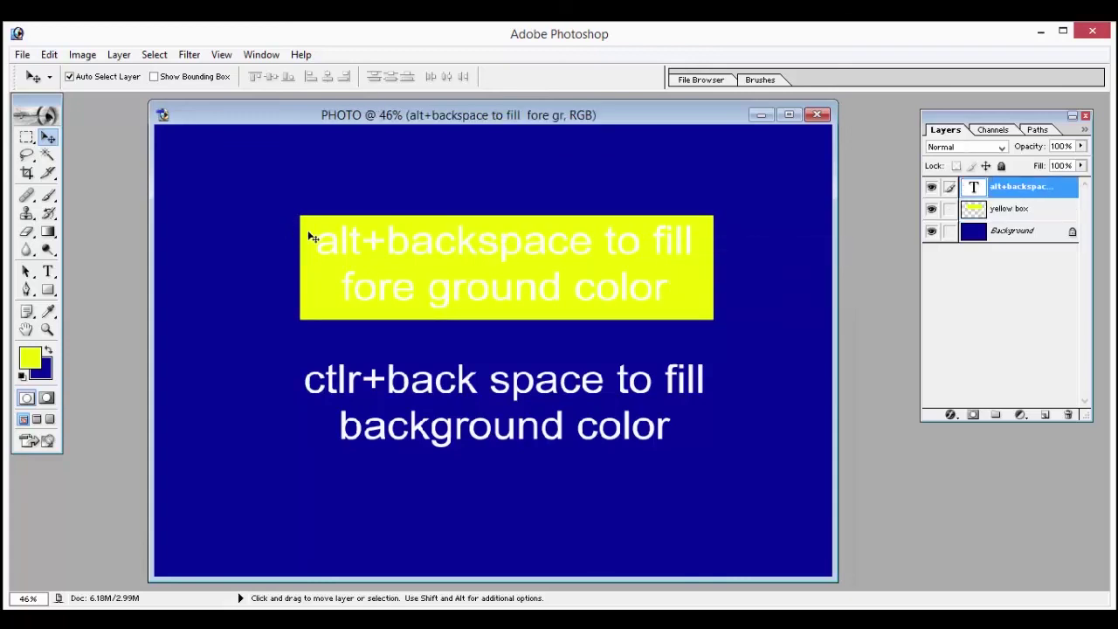
{"action": "right_click", "coordinate": [248, 232]}
{"action": "right_click", "coordinate": [311, 199]}
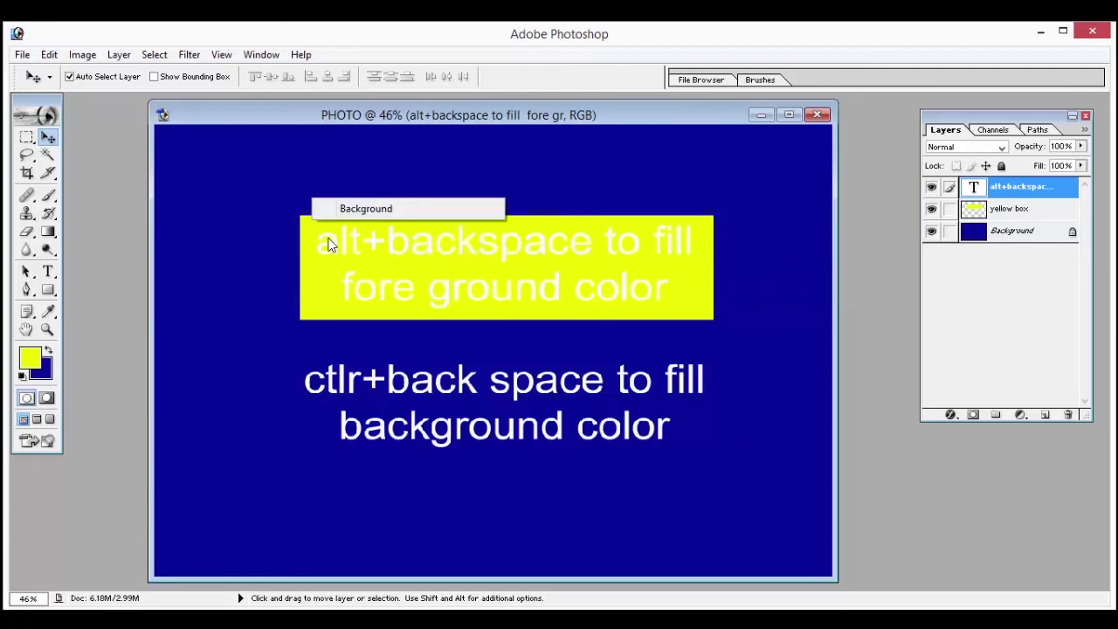
{"action": "right_click", "coordinate": [327, 244]}
{"action": "left_click", "coordinate": [398, 248]}
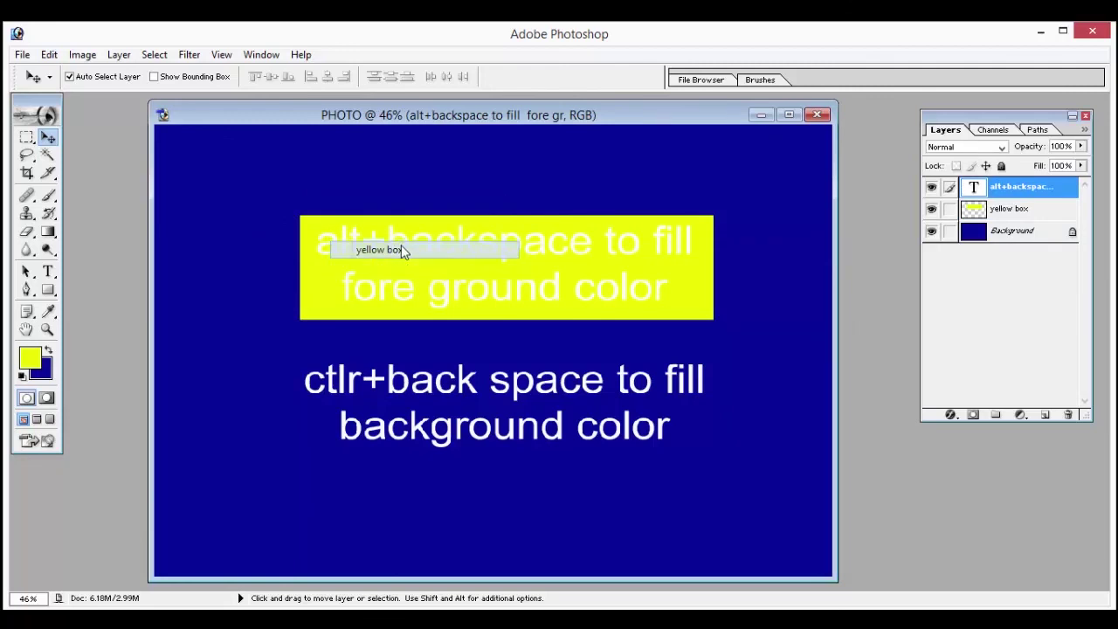
{"action": "right_click", "coordinate": [447, 241]}
{"action": "left_click", "coordinate": [496, 247]}
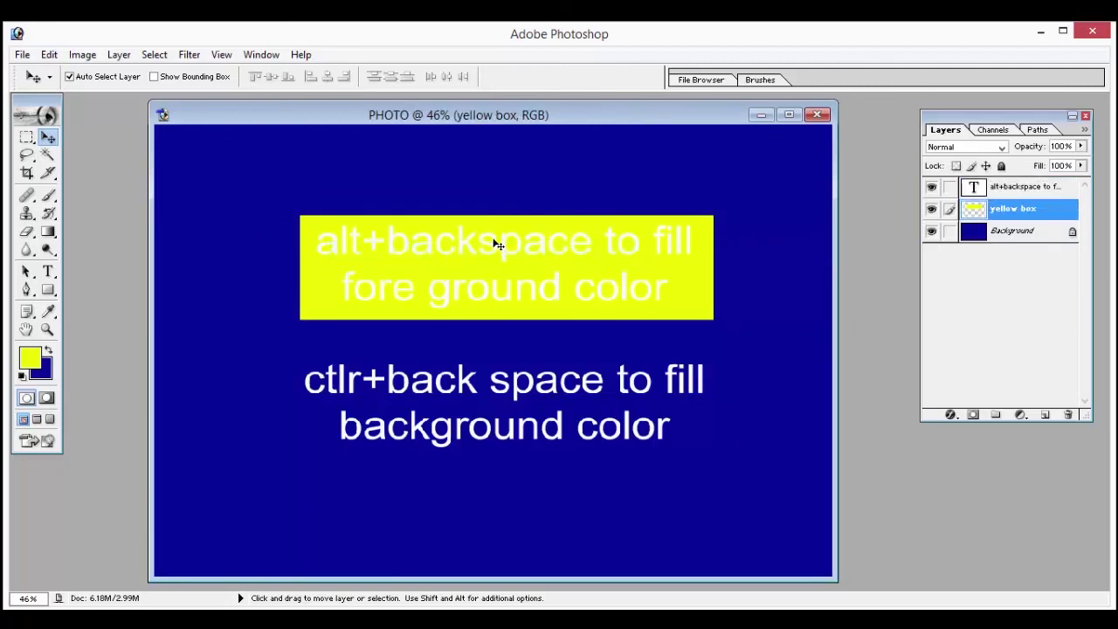
{"action": "right_click", "coordinate": [495, 242]}
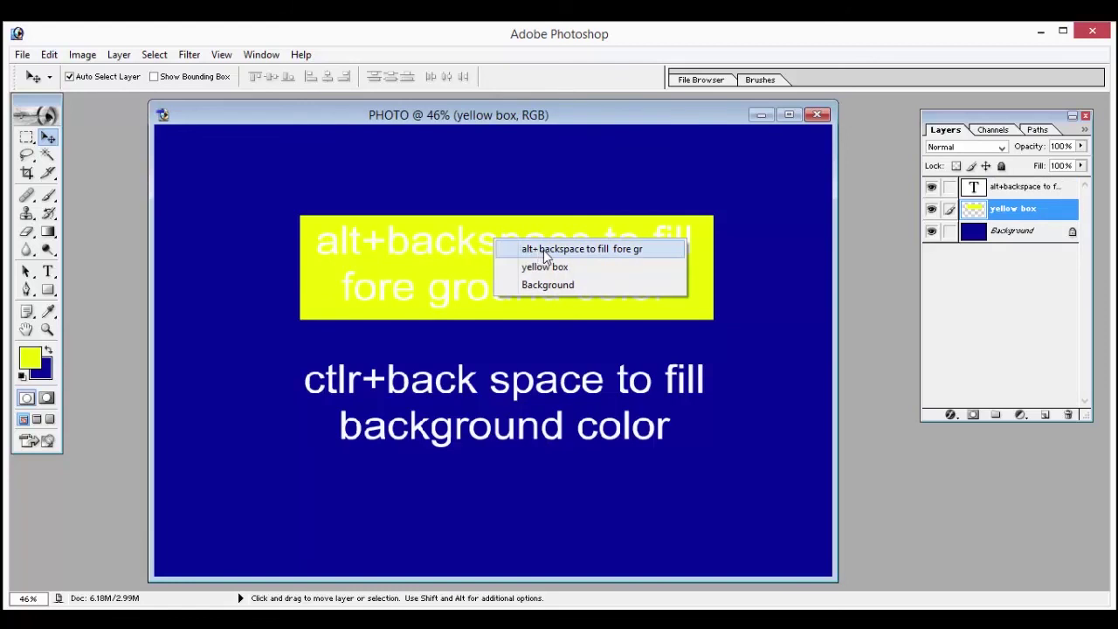
{"action": "left_click", "coordinate": [635, 253]}
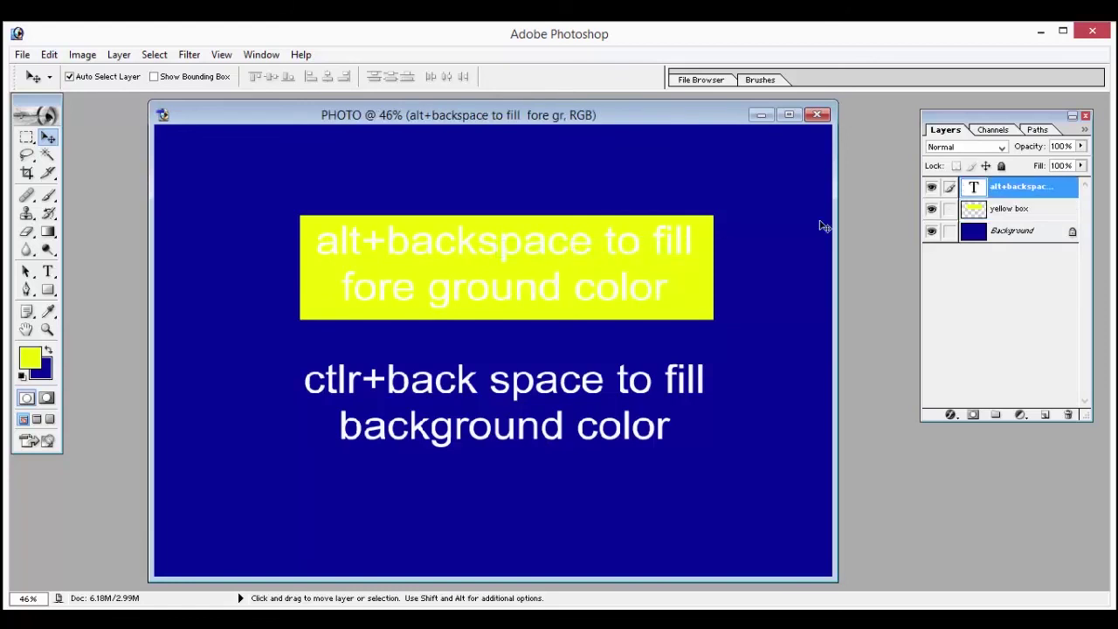
{"action": "left_click", "coordinate": [1009, 207]}
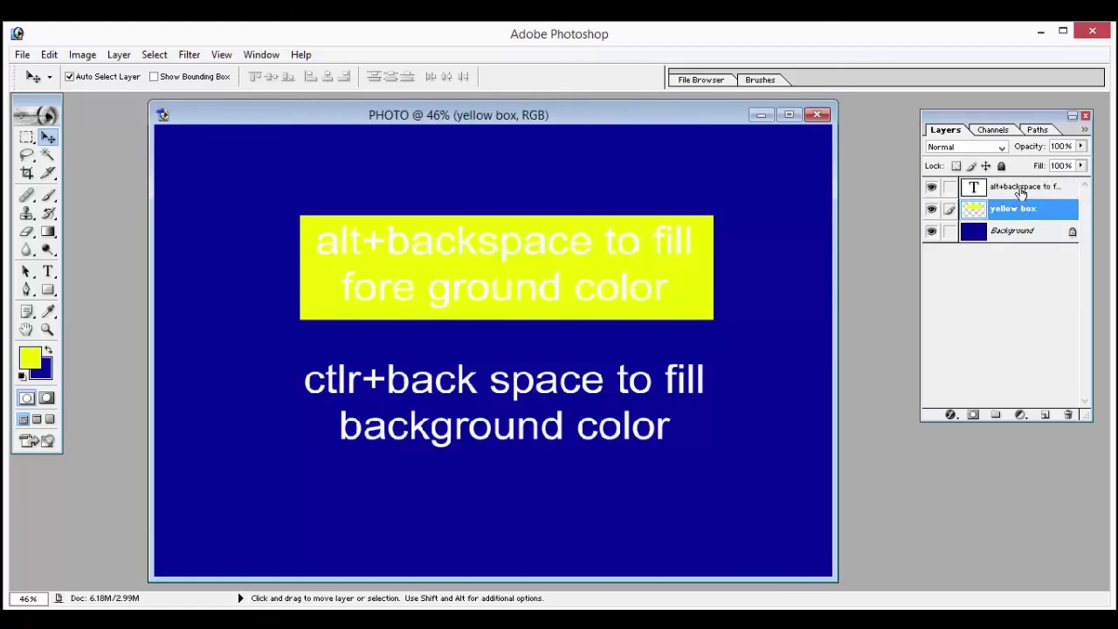
{"action": "left_click", "coordinate": [1013, 192]}
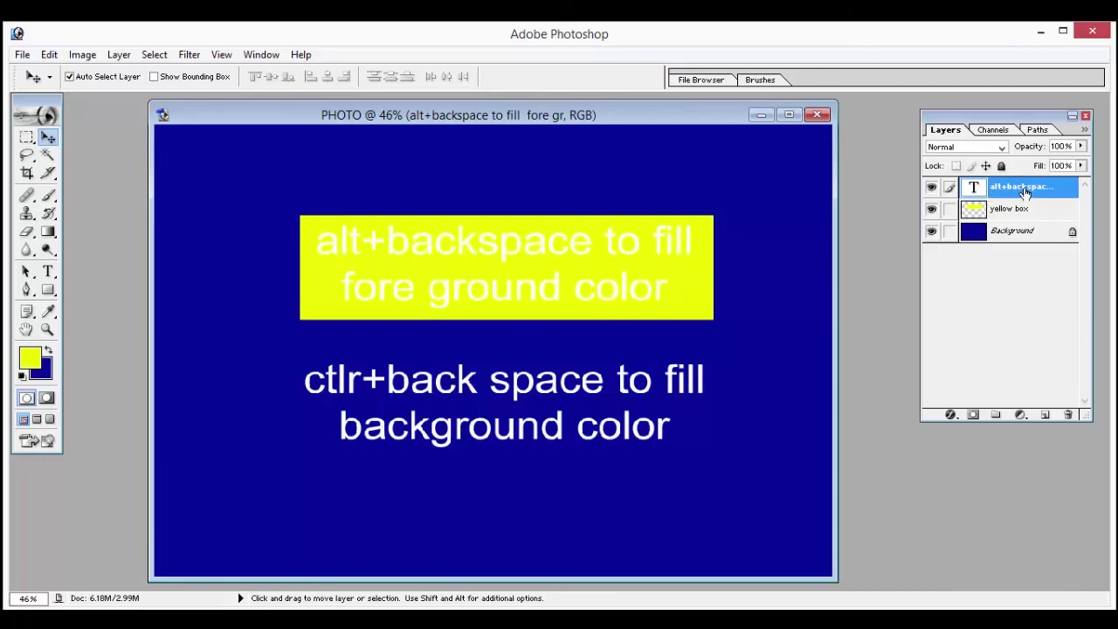
- Set the foreground colour to pure black
{"action": "left_click", "coordinate": [29, 356]}
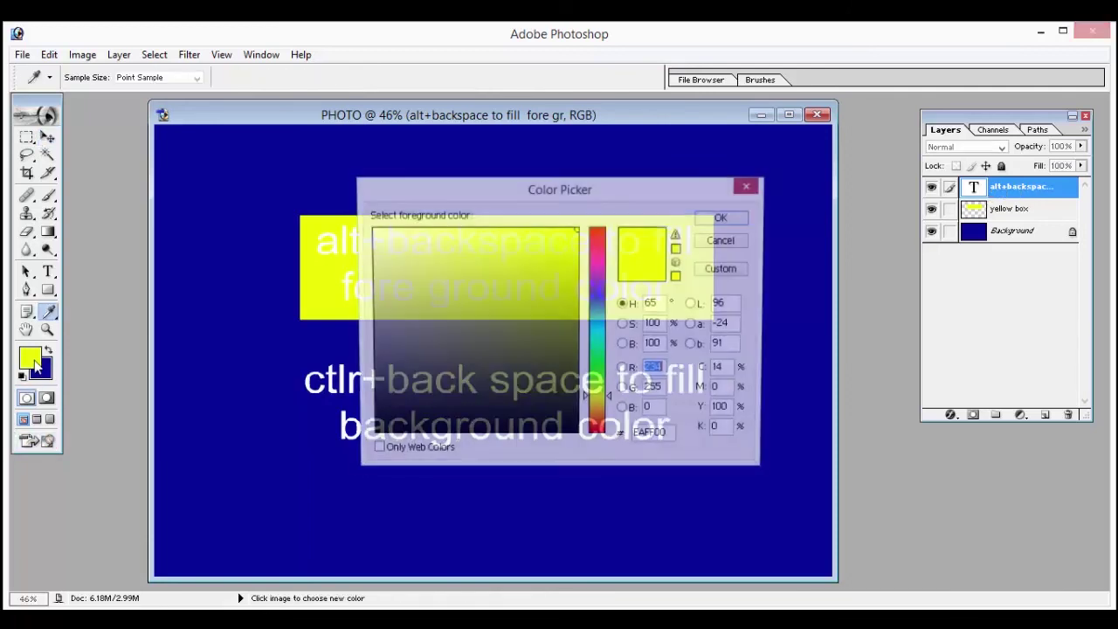
{"action": "left_click_drag", "start_coordinate": [535, 346], "coordinate": [577, 437]}
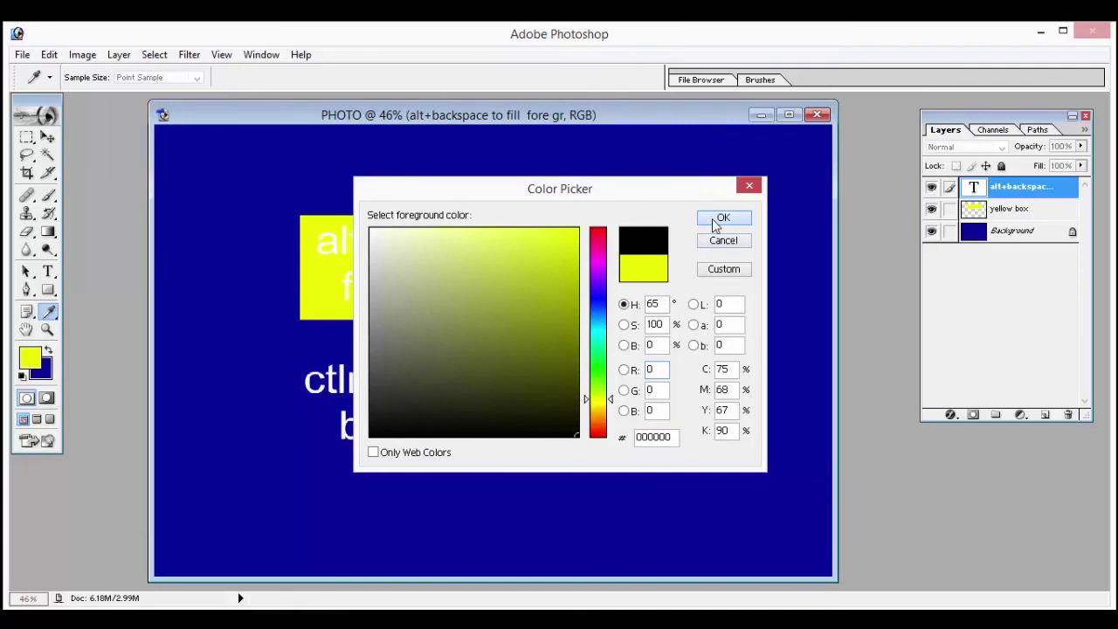
{"action": "left_click", "coordinate": [723, 218]}
{"action": "left_click", "coordinate": [49, 54]}
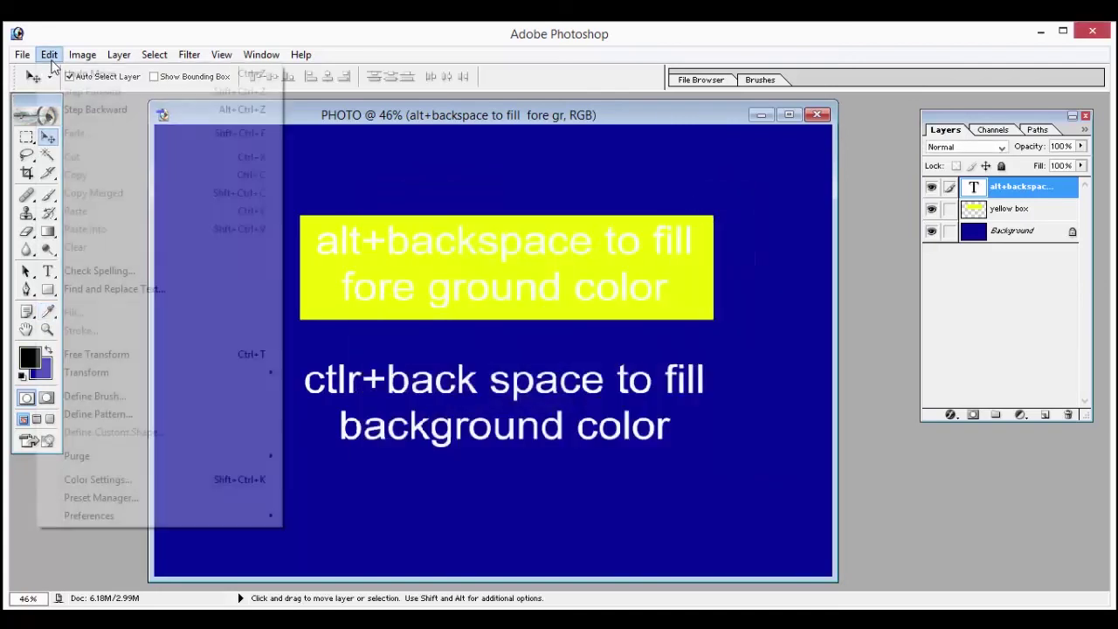
{"action": "left_click", "coordinate": [405, 30]}
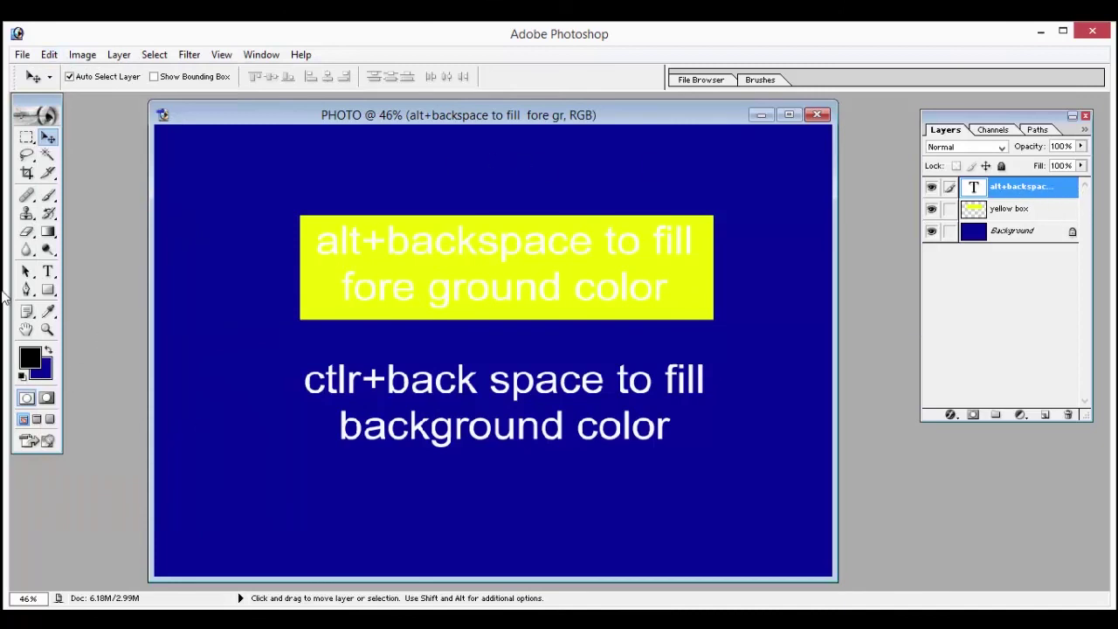
- Select all the shortcut text with the Type tool and colour it black
{"action": "left_click", "coordinate": [48, 272]}
{"action": "left_click", "coordinate": [358, 236]}
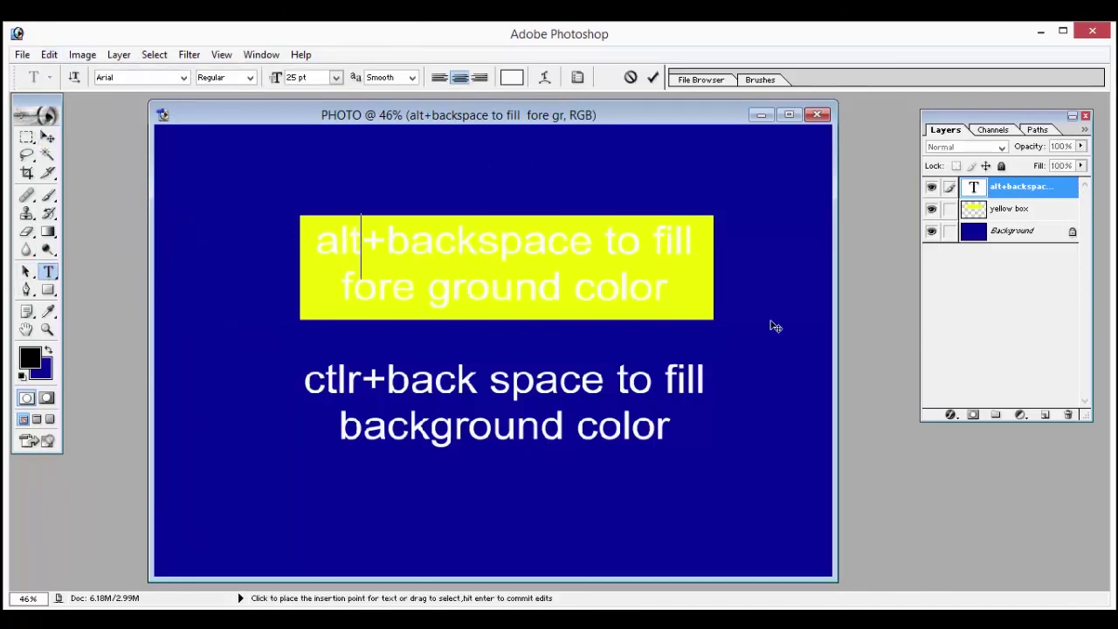
{"action": "key", "text": "ctrl+a"}
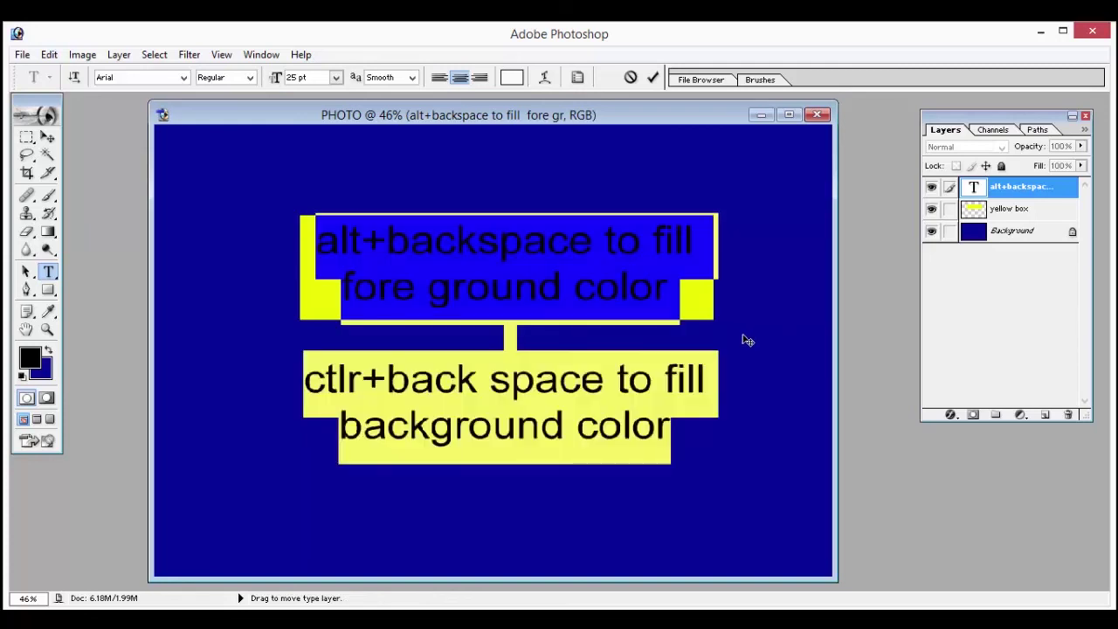
{"action": "left_click", "coordinate": [29, 358]}
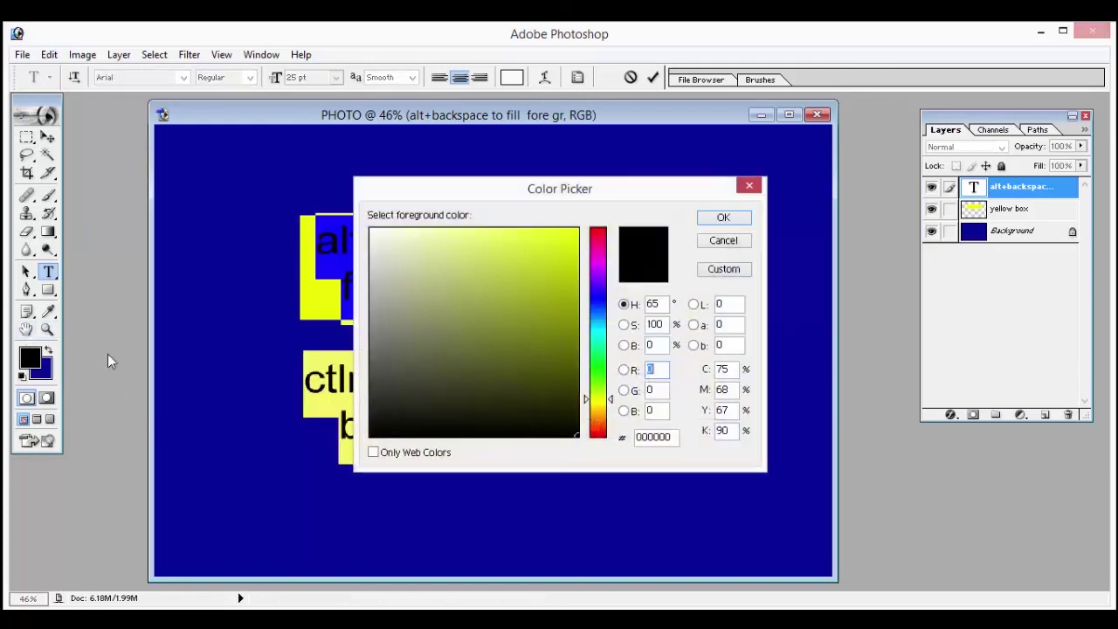
{"action": "left_click", "coordinate": [722, 219]}
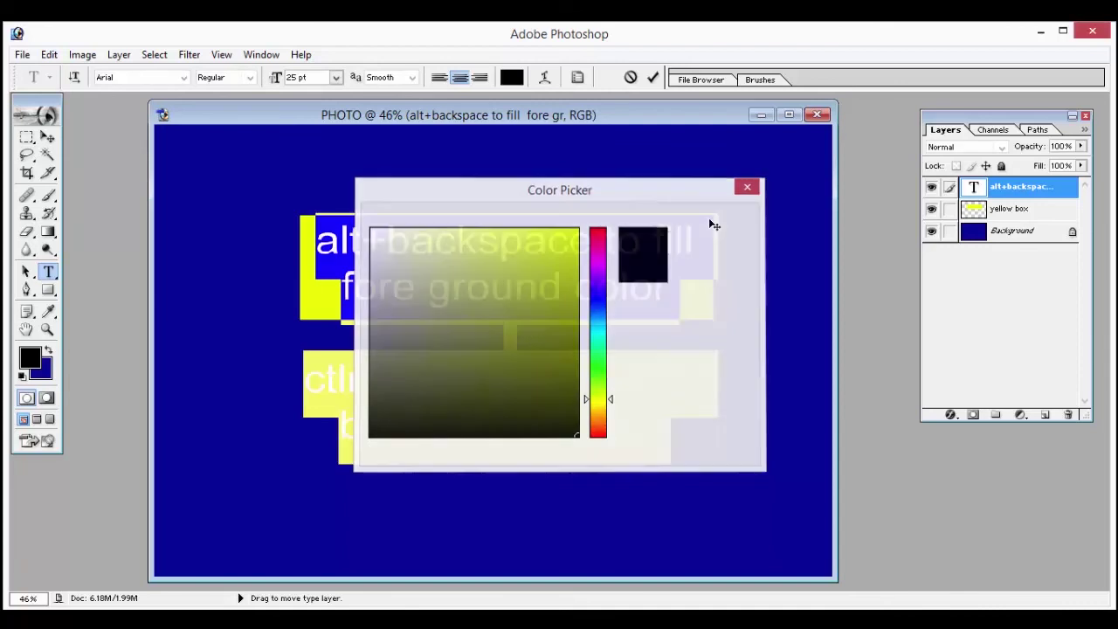
{"action": "left_click", "coordinate": [47, 137]}
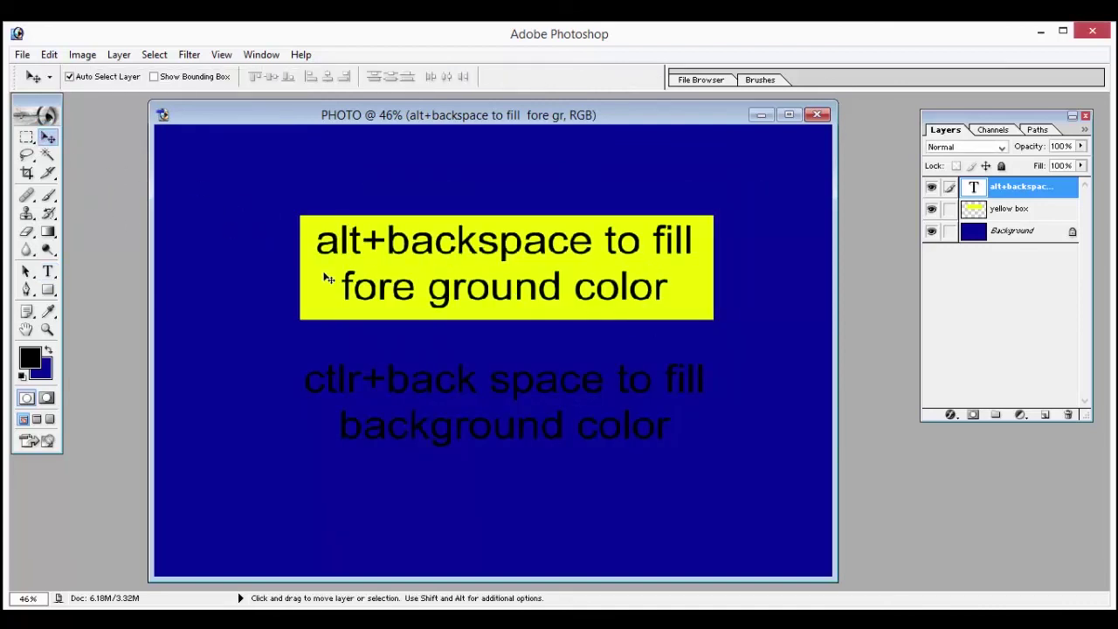
- Marquee the lower 'ctlr+back space' note and set the foreground colour to white
{"action": "left_click", "coordinate": [27, 141]}
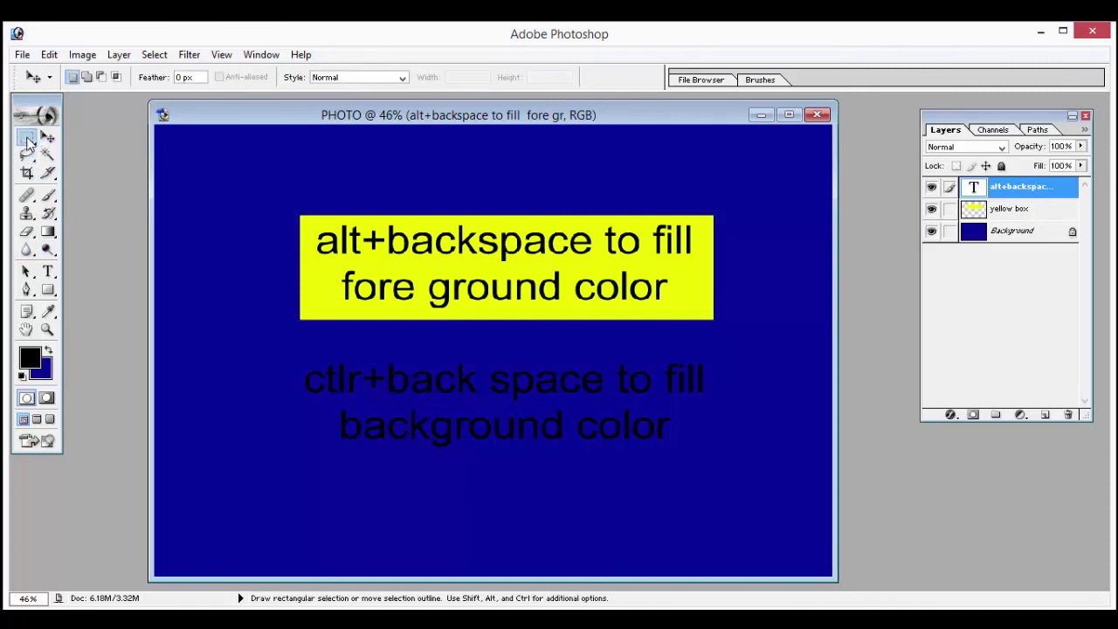
{"action": "left_click_drag", "start_coordinate": [300, 354], "coordinate": [714, 452]}
{"action": "left_click", "coordinate": [30, 358]}
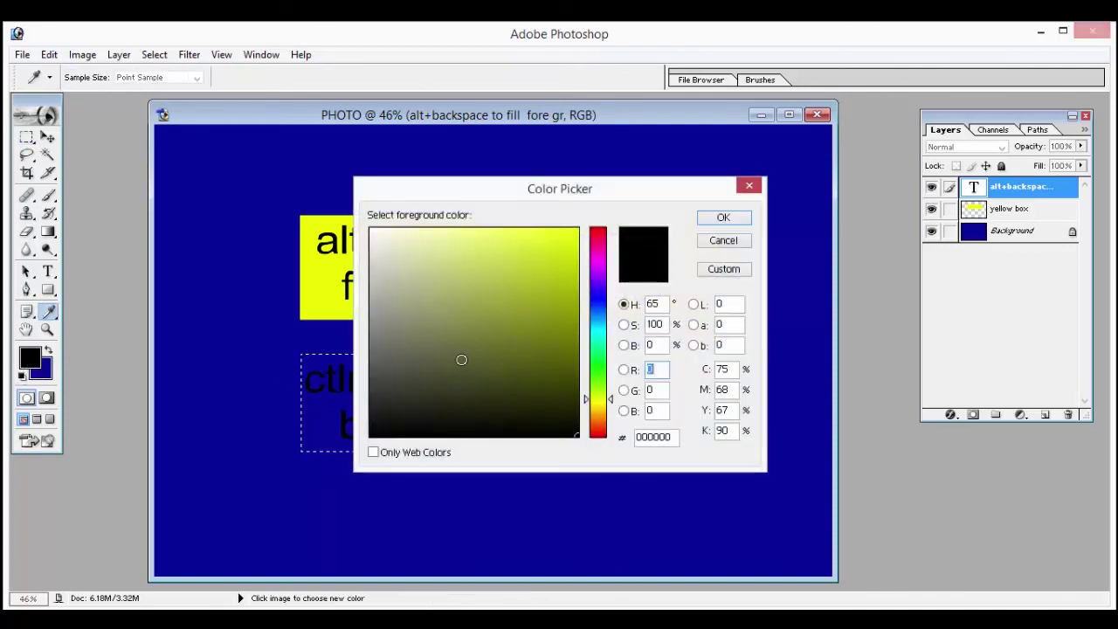
{"action": "left_click", "coordinate": [370, 228]}
{"action": "left_click", "coordinate": [723, 217]}
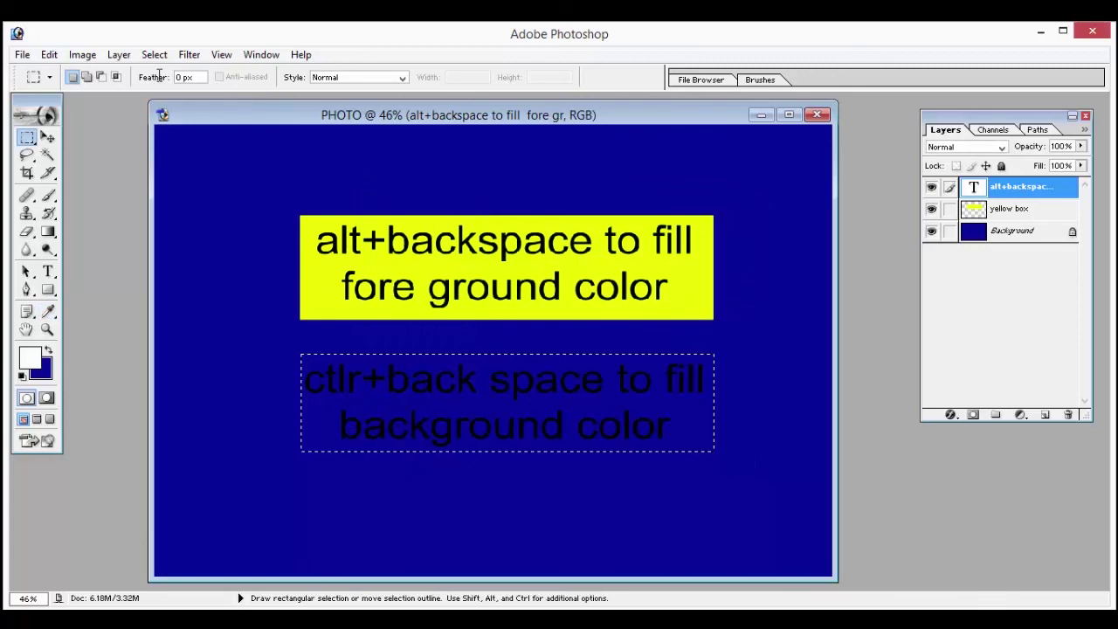
- Create a new layer named 'wite'
{"action": "left_click", "coordinate": [118, 54]}
{"action": "mouse_move", "coordinate": [140, 73]}
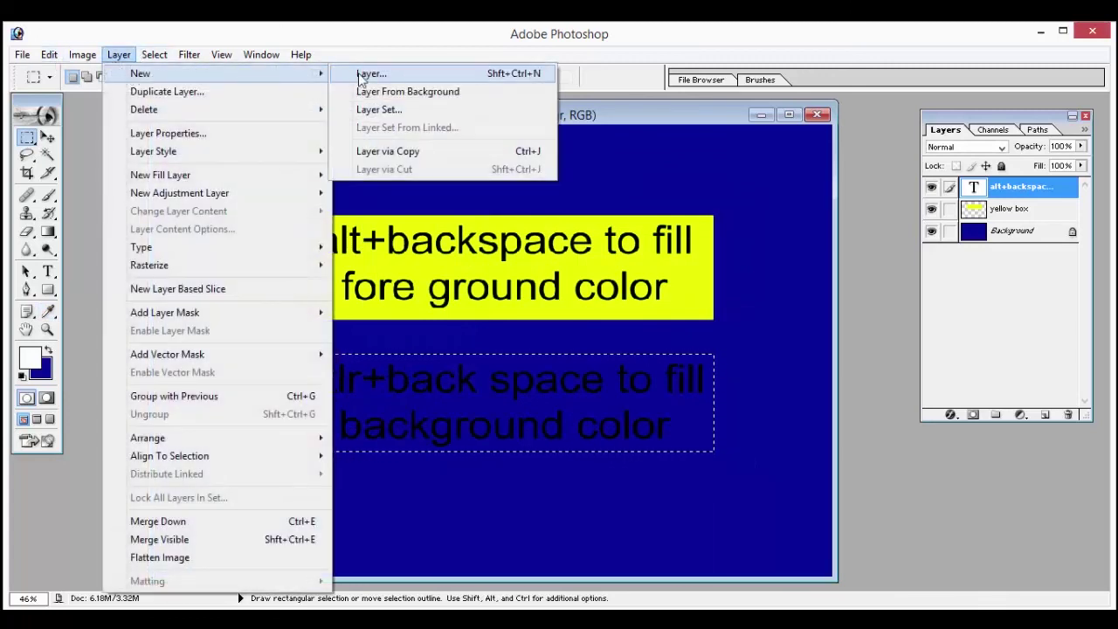
{"action": "left_click", "coordinate": [367, 75]}
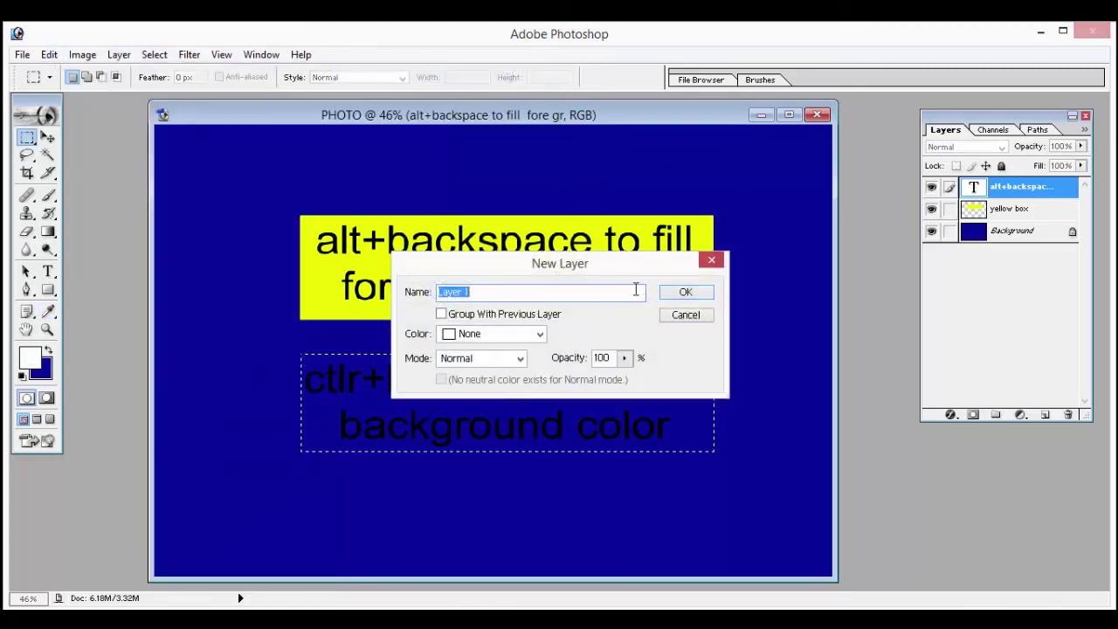
{"action": "type", "text": "wit"}
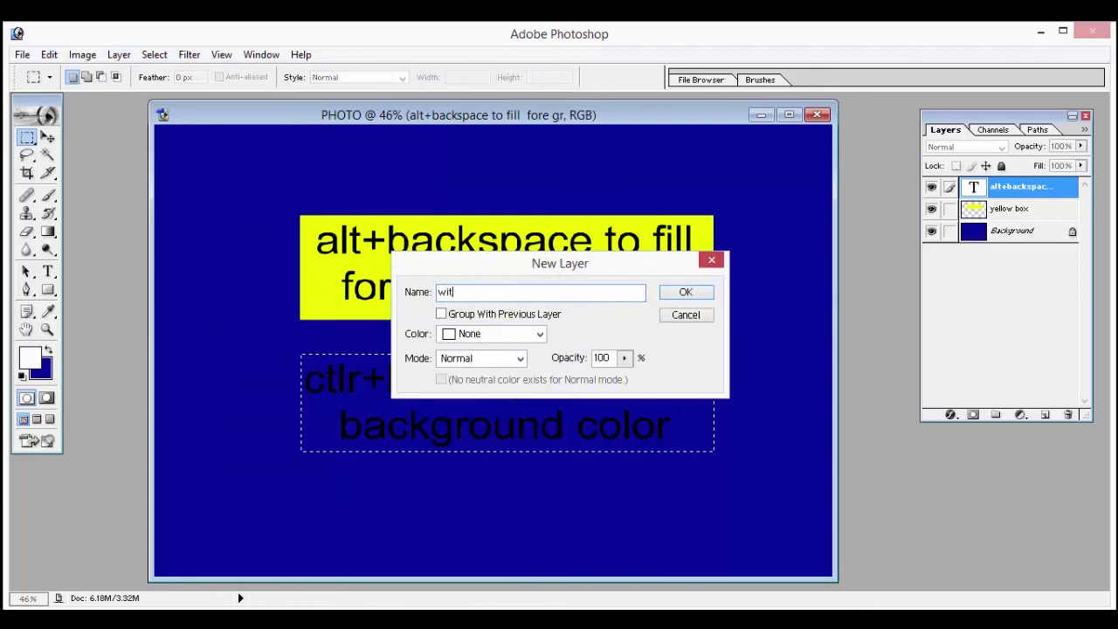
{"action": "key", "text": "Return"}
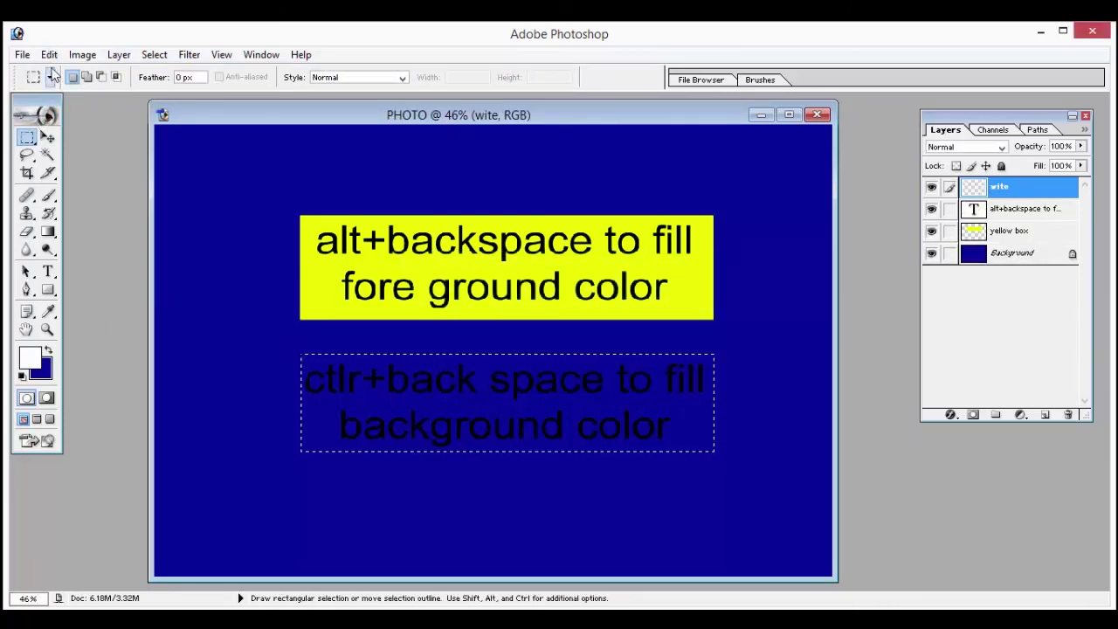
- Fill the selection with the white foreground colour
{"action": "left_click", "coordinate": [49, 54]}
{"action": "left_click", "coordinate": [96, 312]}
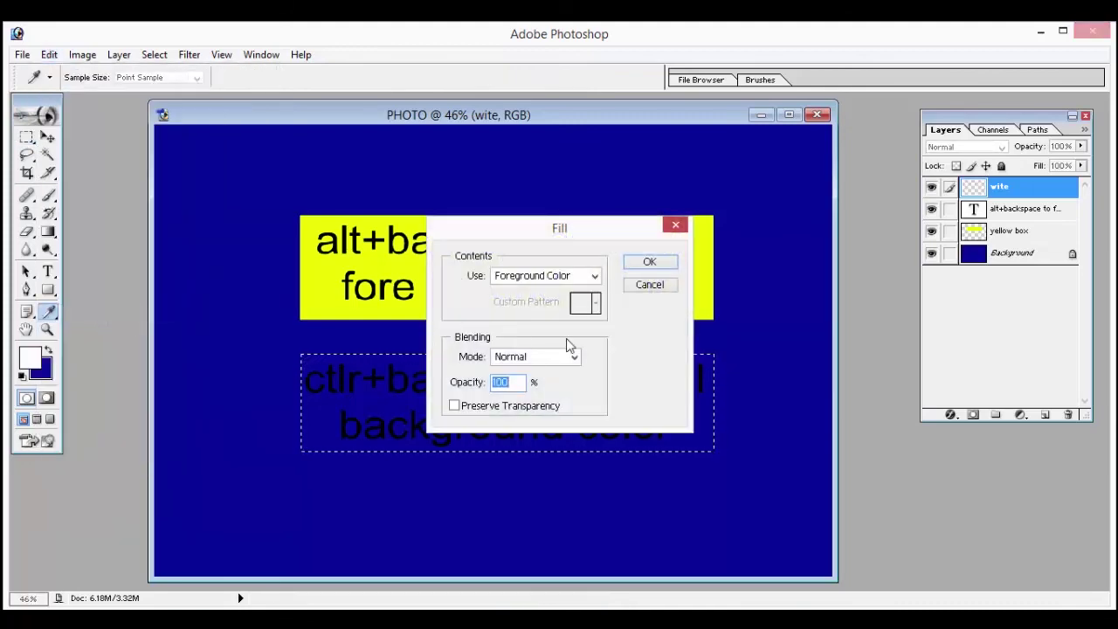
{"action": "left_click", "coordinate": [649, 261]}
{"action": "key", "text": "m"}
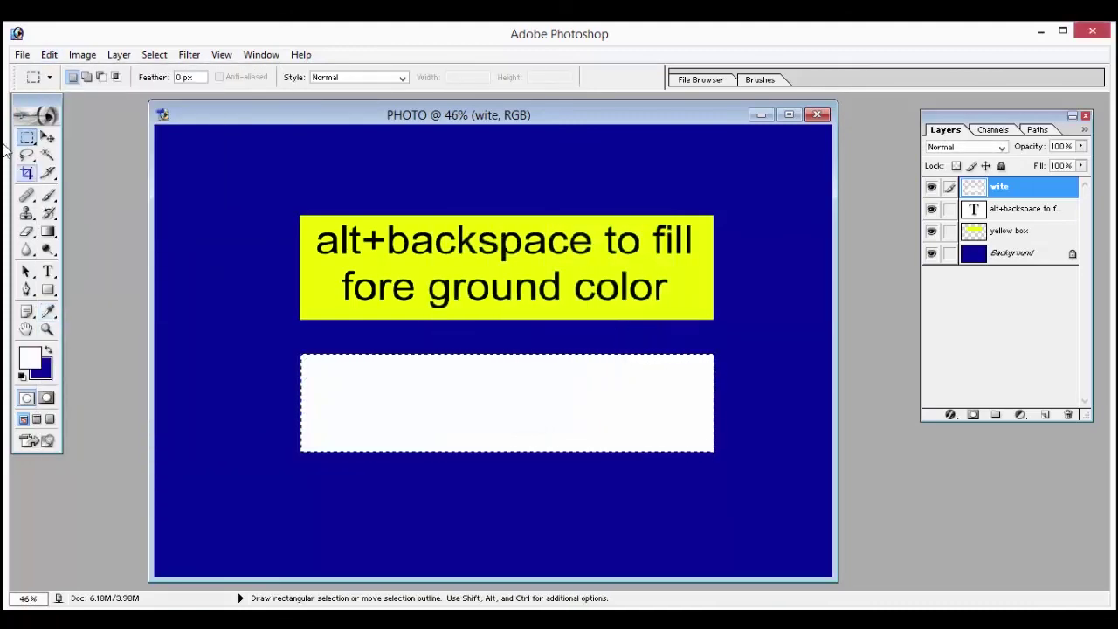
- Deselect and pick a layer from the canvas context menu with the Move tool
{"action": "left_click", "coordinate": [154, 54]}
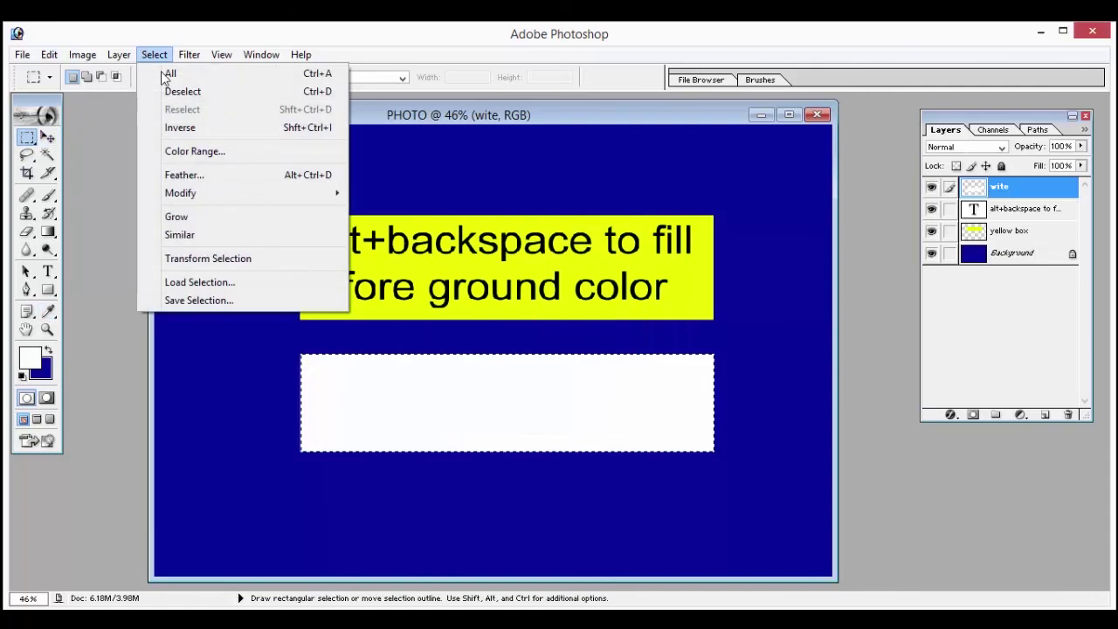
{"action": "left_click", "coordinate": [184, 91]}
{"action": "left_click", "coordinate": [48, 137]}
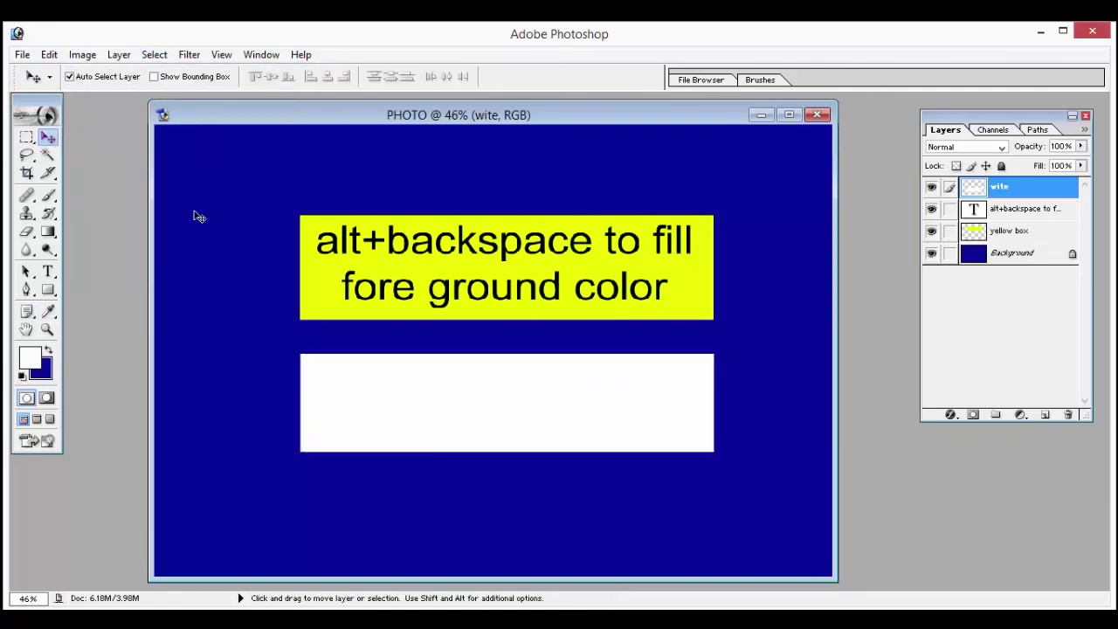
{"action": "right_click", "coordinate": [502, 385]}
{"action": "left_click", "coordinate": [524, 390]}
- Move the wite layer beneath the shortcut text layer in the Layers palette
{"action": "mouse_move", "coordinate": [1021, 188]}
{"action": "left_mouse_down"}
{"action": "mouse_move", "coordinate": [1024, 220]}
{"action": "mouse_move", "coordinate": [1012, 229]}
{"action": "left_mouse_up"}
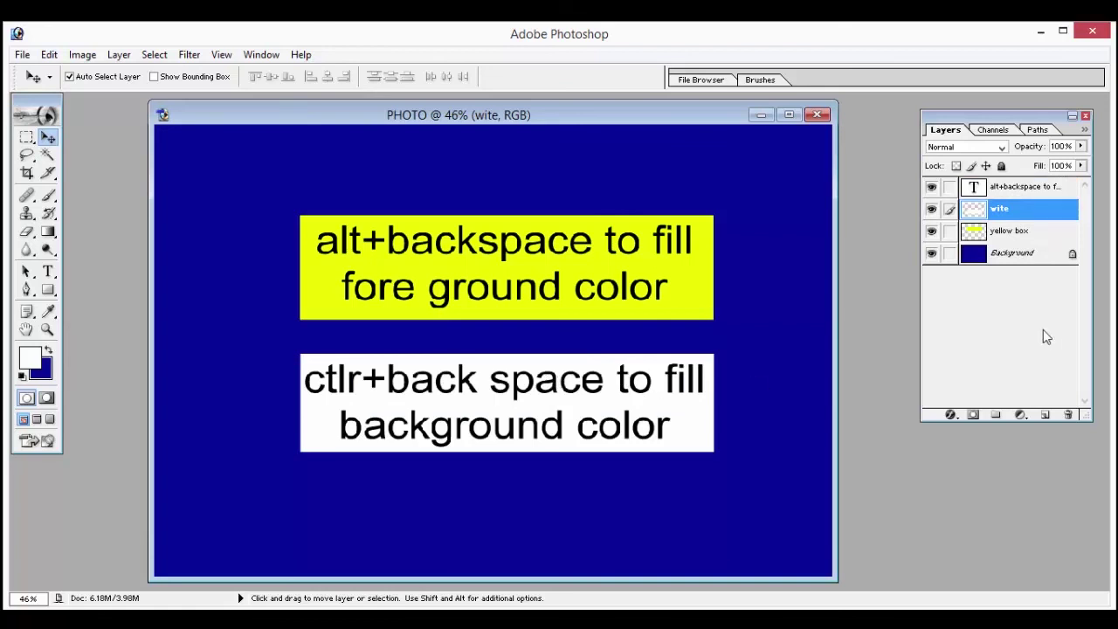
{"action": "left_click", "coordinate": [1022, 254]}
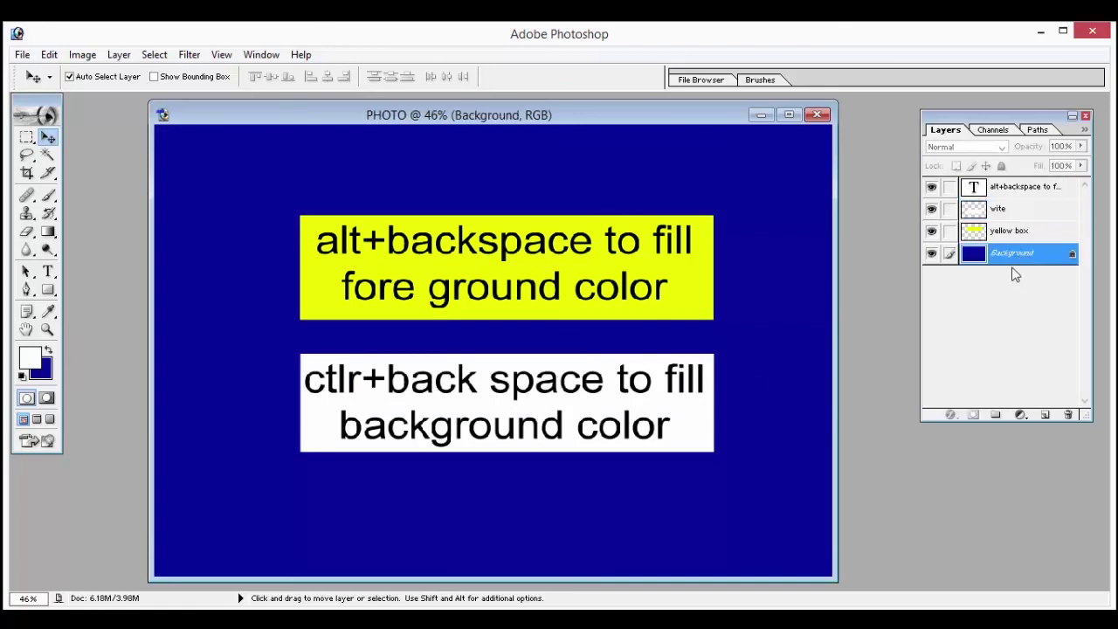
{"action": "left_click", "coordinate": [1008, 234]}
{"action": "left_click", "coordinate": [1005, 214]}
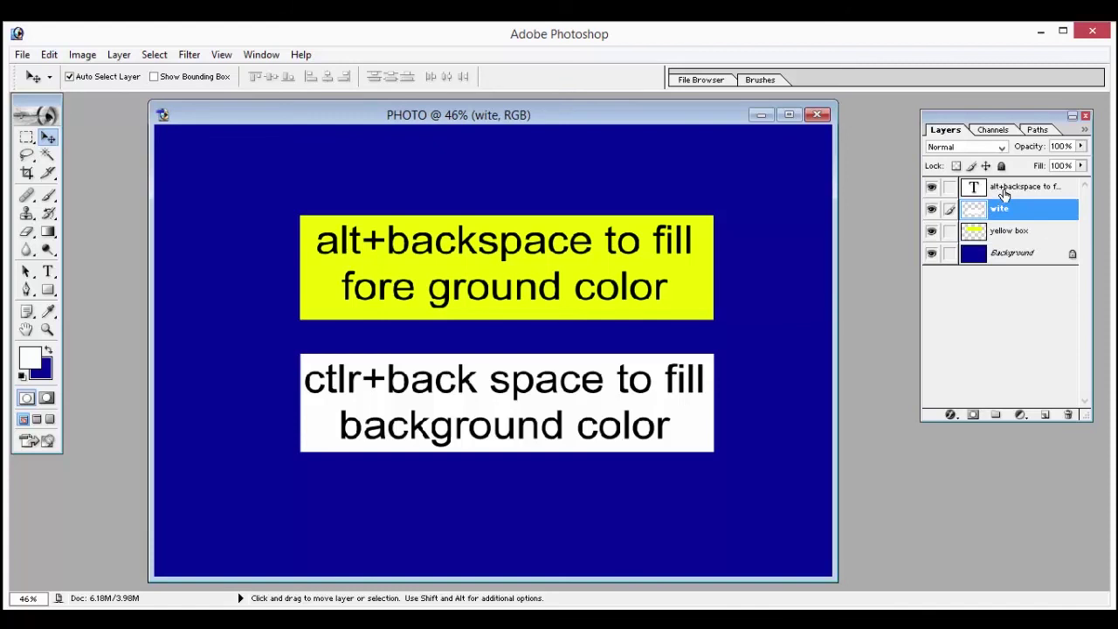
{"action": "left_click", "coordinate": [1004, 191]}
- Toggle text, white box and yellow box layer visibility, leaving the Background hidden
{"action": "left_click", "coordinate": [931, 187]}
{"action": "left_click", "coordinate": [931, 186]}
{"action": "left_click", "coordinate": [931, 187]}
{"action": "left_click", "coordinate": [931, 187]}
{"action": "left_click", "coordinate": [931, 187]}
{"action": "left_click", "coordinate": [931, 187]}
{"action": "left_click", "coordinate": [931, 187]}
{"action": "left_click", "coordinate": [931, 187]}
{"action": "left_click", "coordinate": [931, 187]}
{"action": "left_click", "coordinate": [931, 187]}
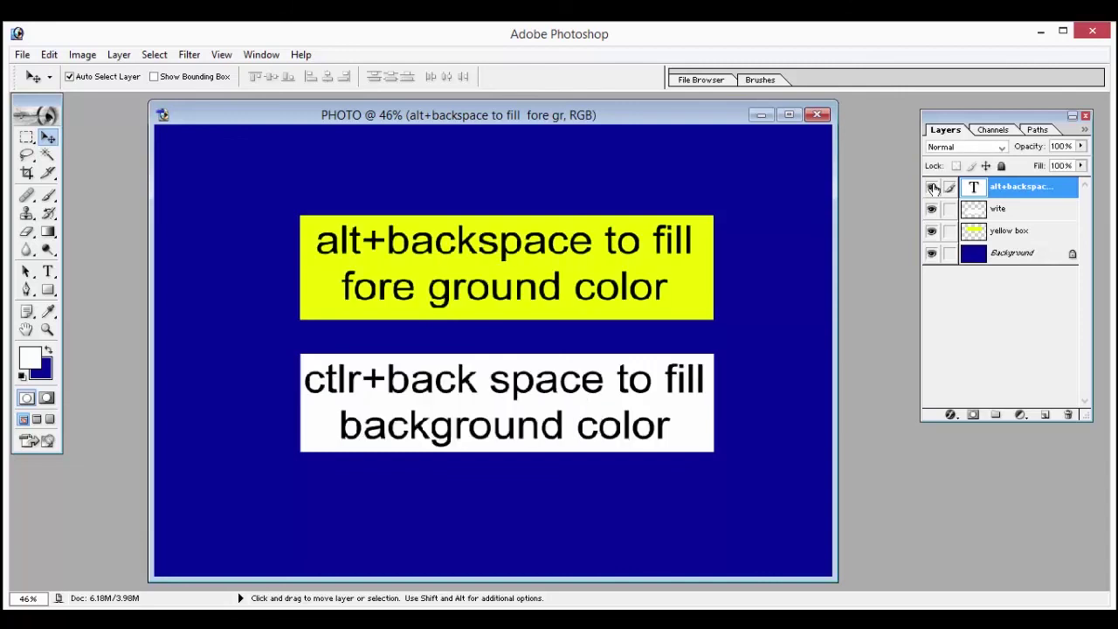
{"action": "left_click", "coordinate": [931, 208]}
{"action": "left_click", "coordinate": [931, 208]}
{"action": "left_click", "coordinate": [931, 231]}
{"action": "left_click", "coordinate": [931, 230]}
{"action": "left_click", "coordinate": [931, 253]}
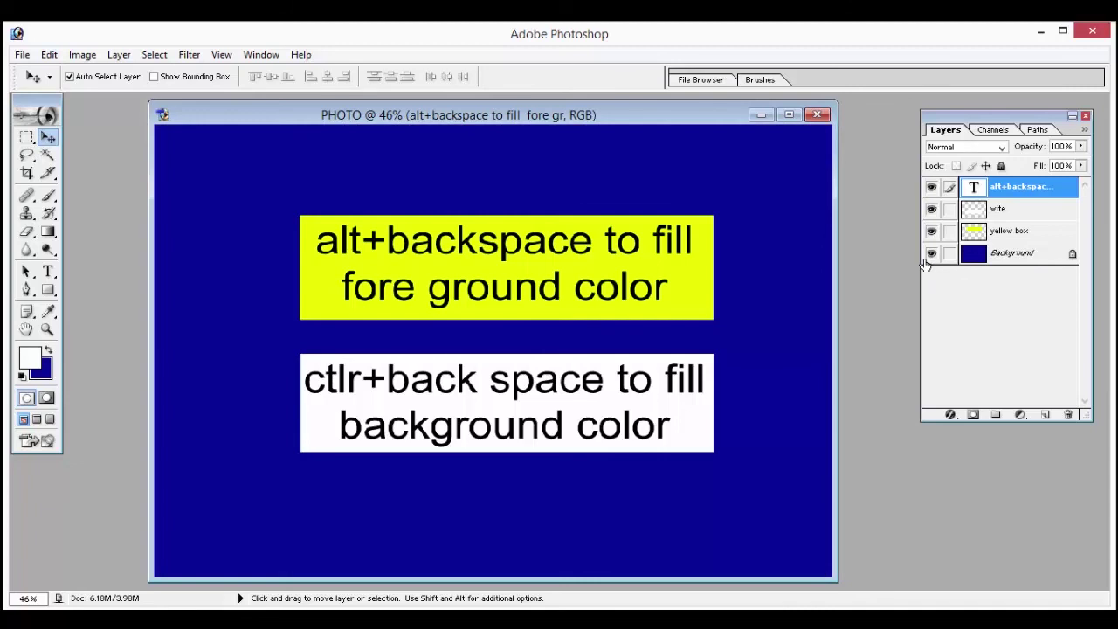
- Turn the Background layer's visibility back on to restore the dark blue canvas
{"action": "left_click", "coordinate": [931, 252]}
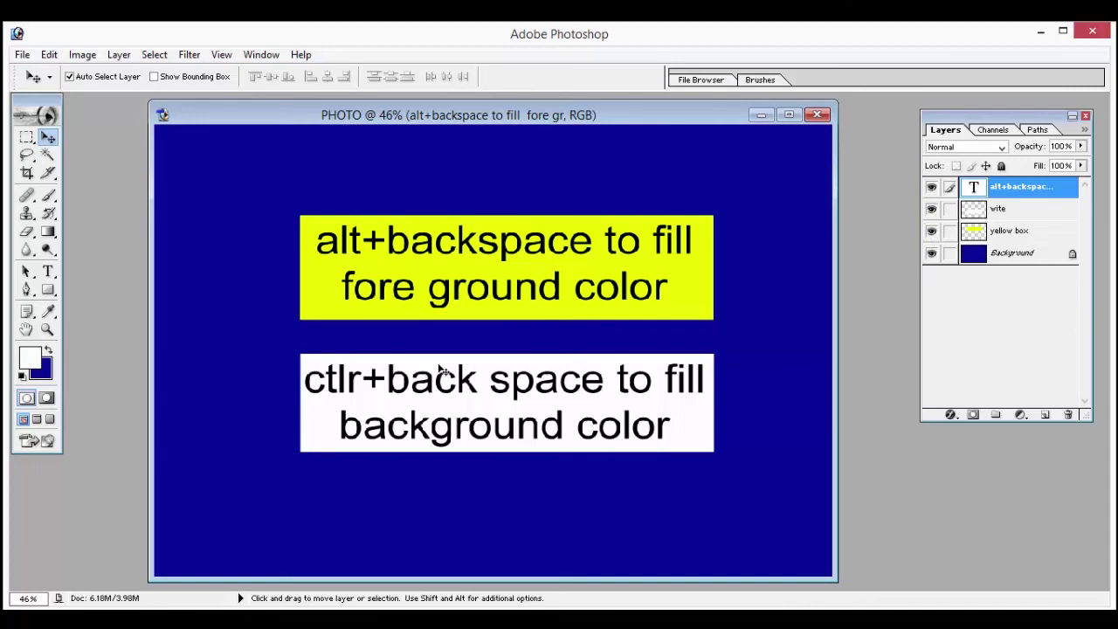